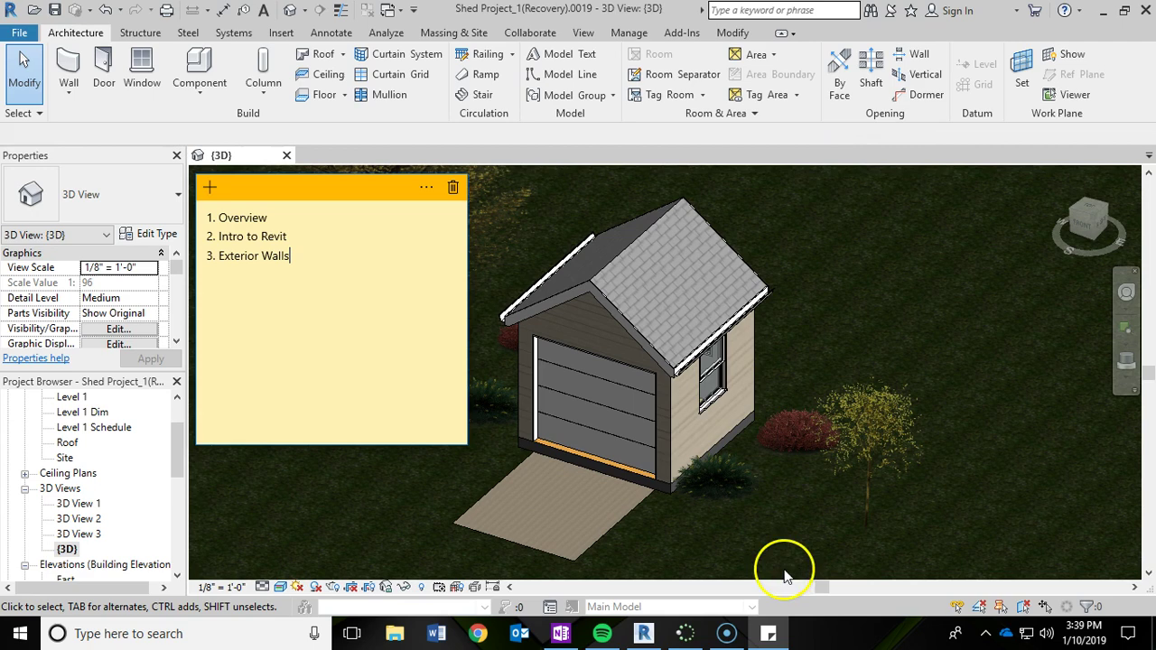
Switch to OneNote and review the example shed sheets: title page, floor plan, window and door schedule, elevations and site plan
click(561, 634)
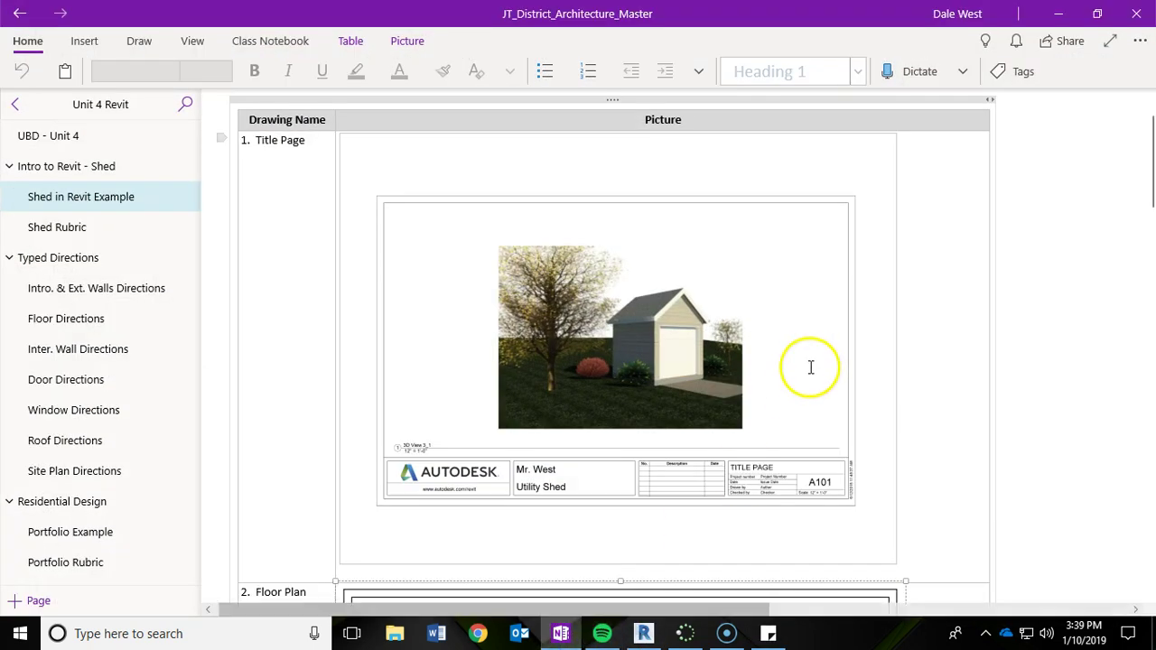
scroll(810, 367, down, 5)
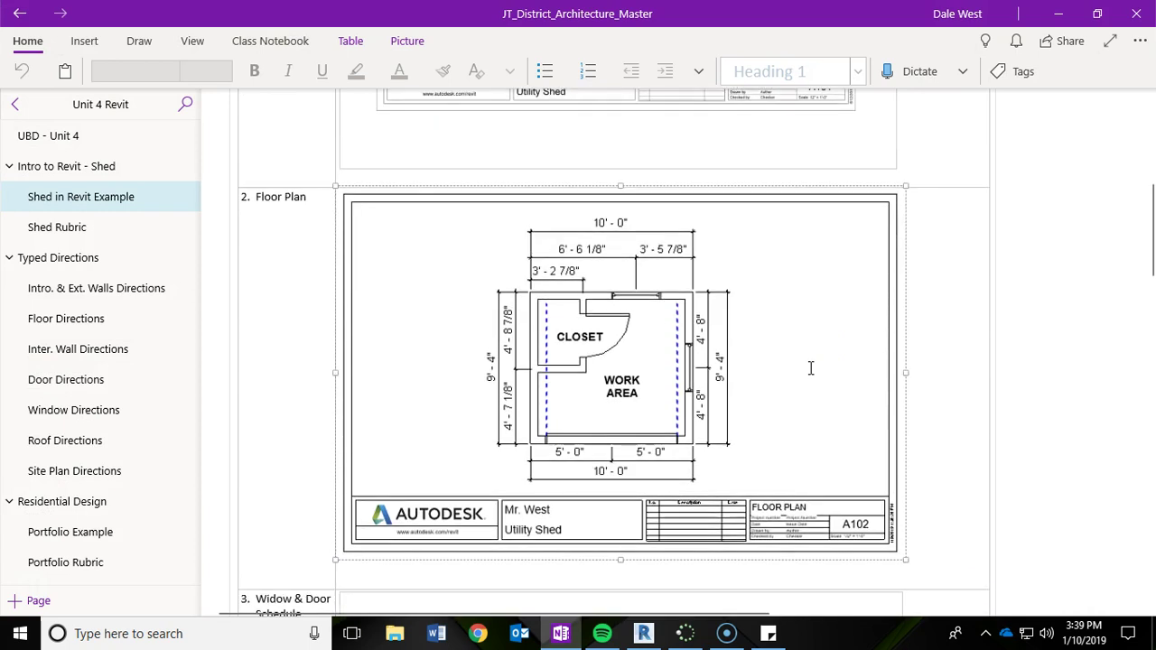
scroll(810, 368, down, 5)
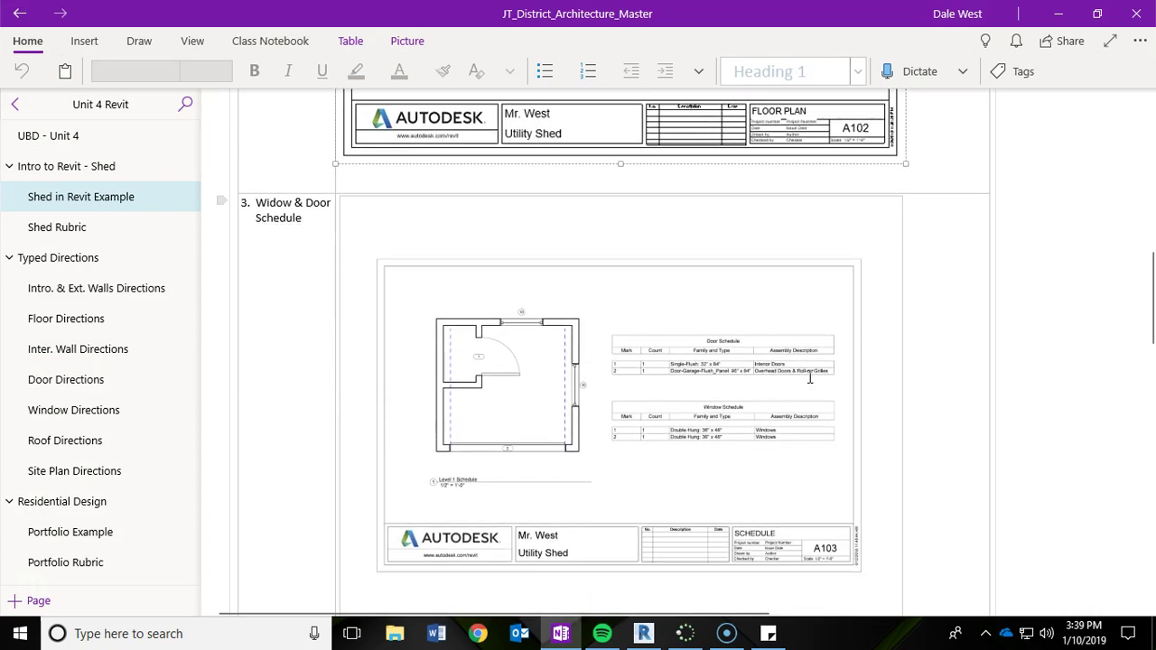
scroll(810, 378, down, 5)
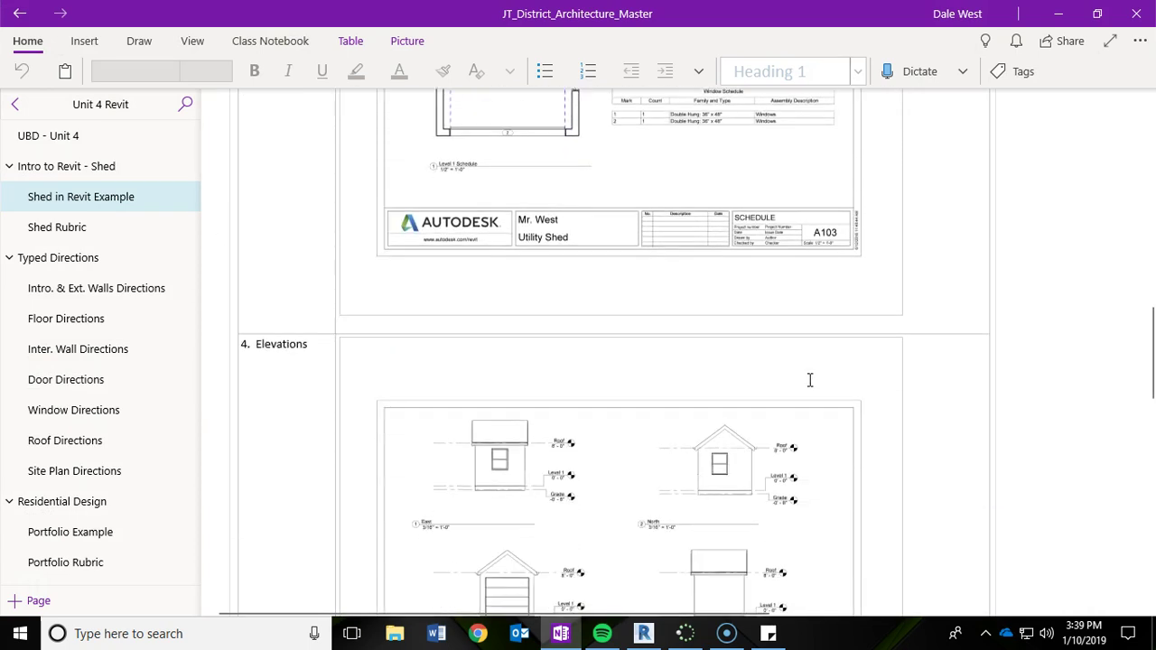
scroll(810, 383, down, 5)
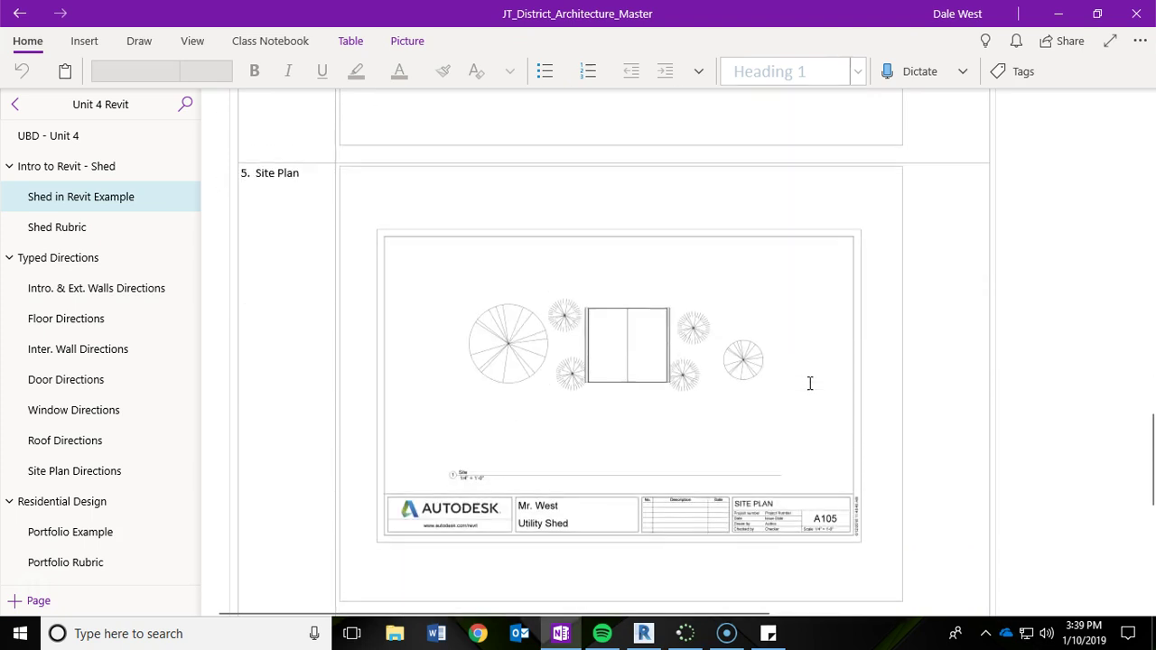
scroll(808, 388, up, 10)
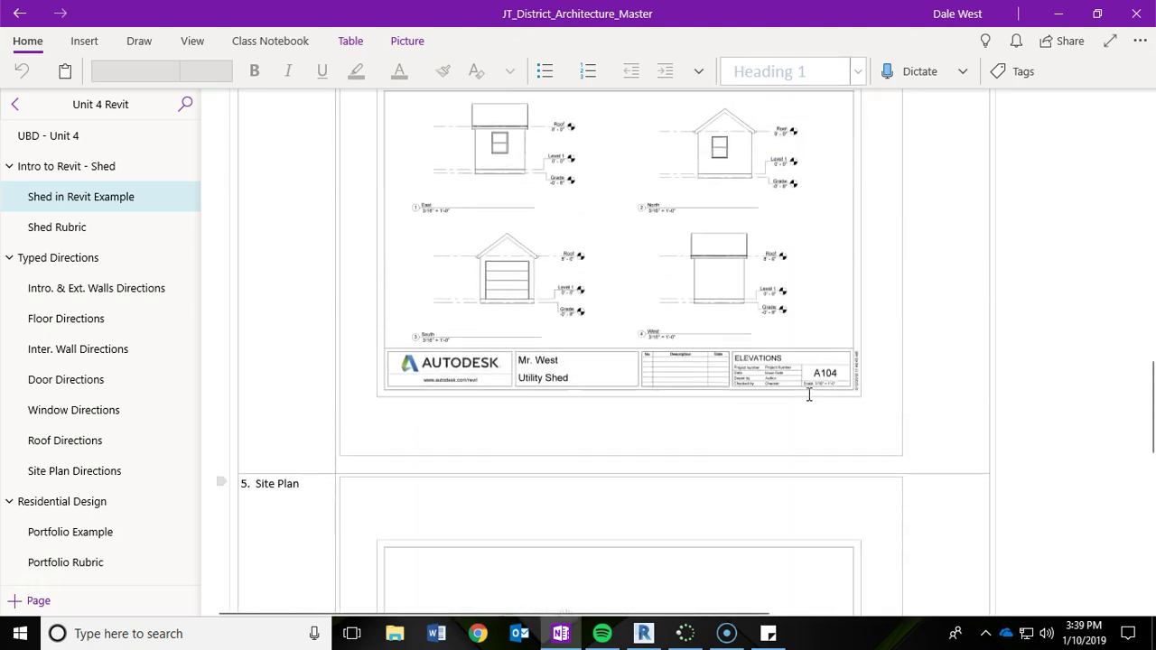
scroll(806, 402, up, 15)
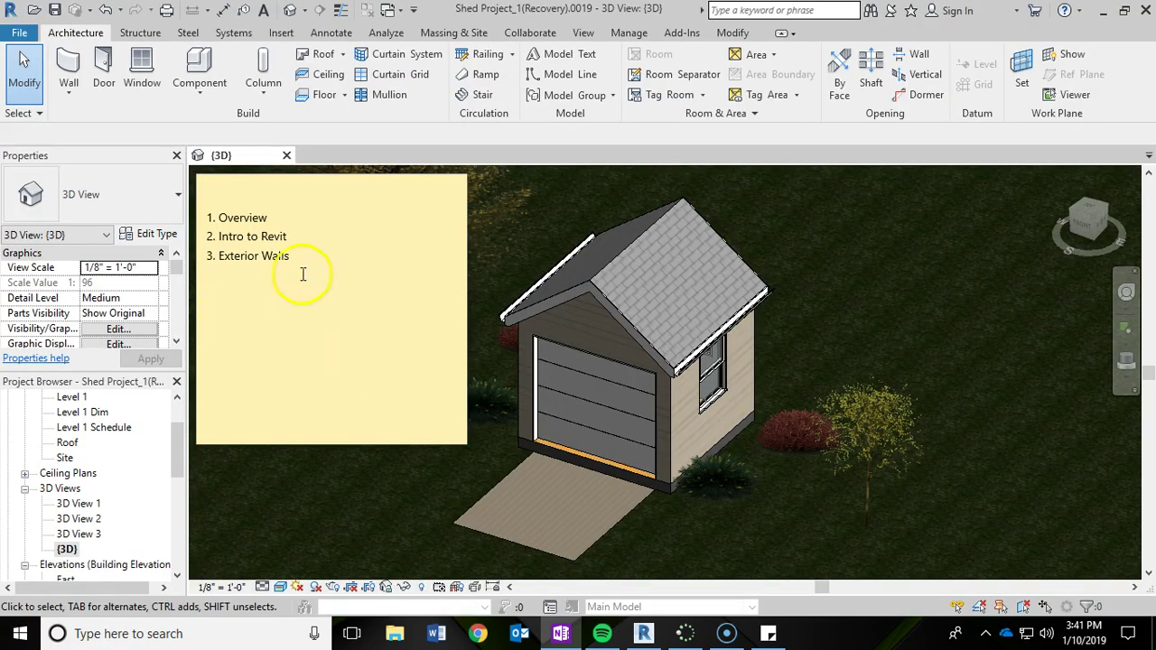
Put away the sticky note and close the open shed project without saving its changes
click(273, 218)
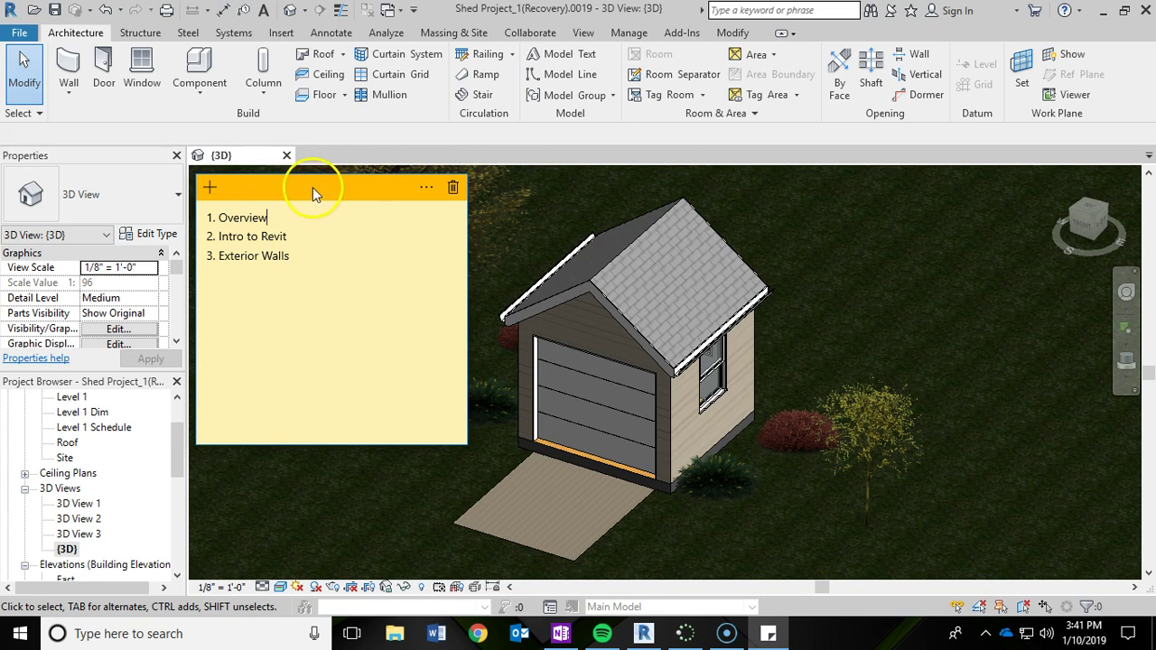
key(ctrl+w)
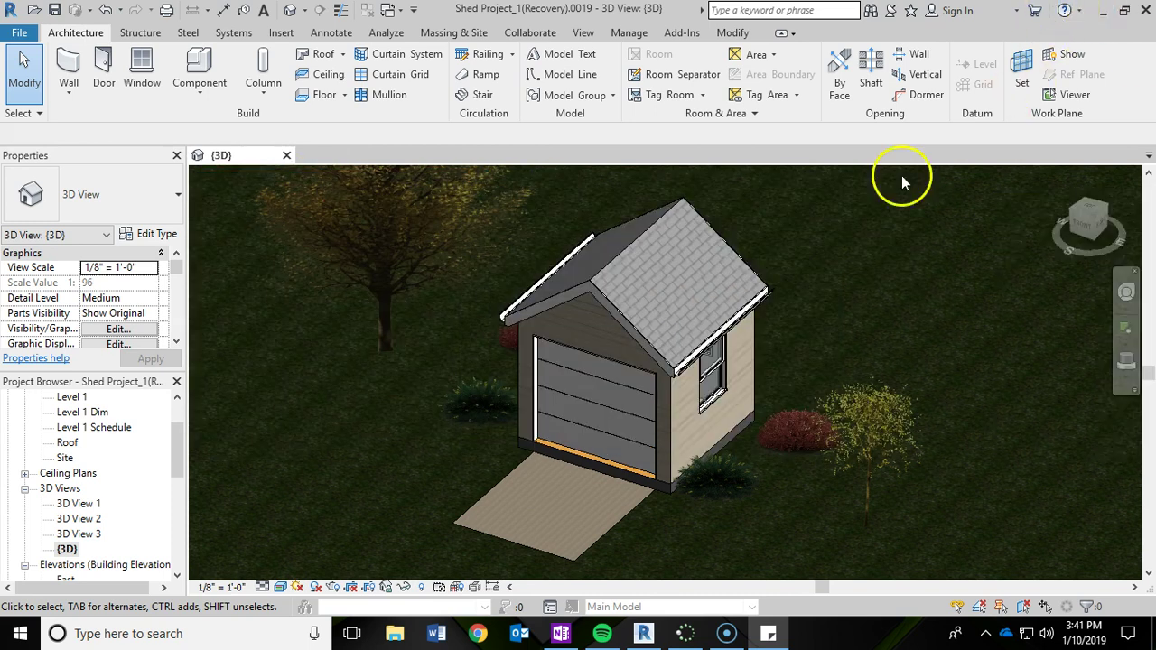
click(287, 155)
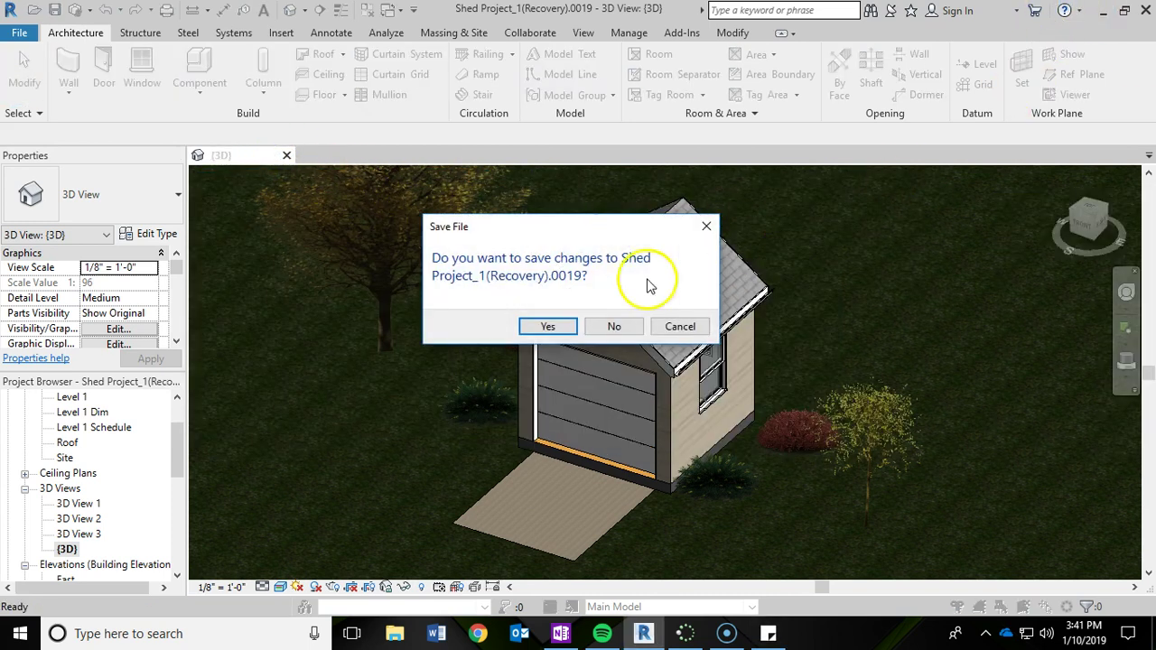
click(611, 327)
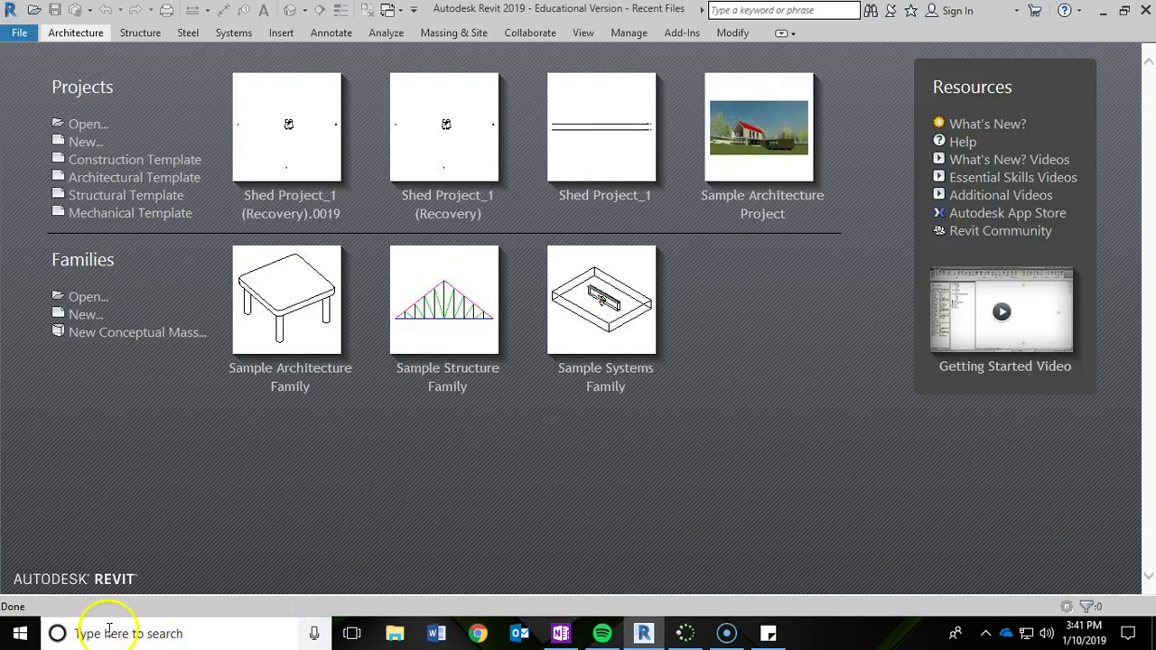
Minimize Revit and locate Revit 2019 in the Autodesk folder of the installed programs
click(1102, 12)
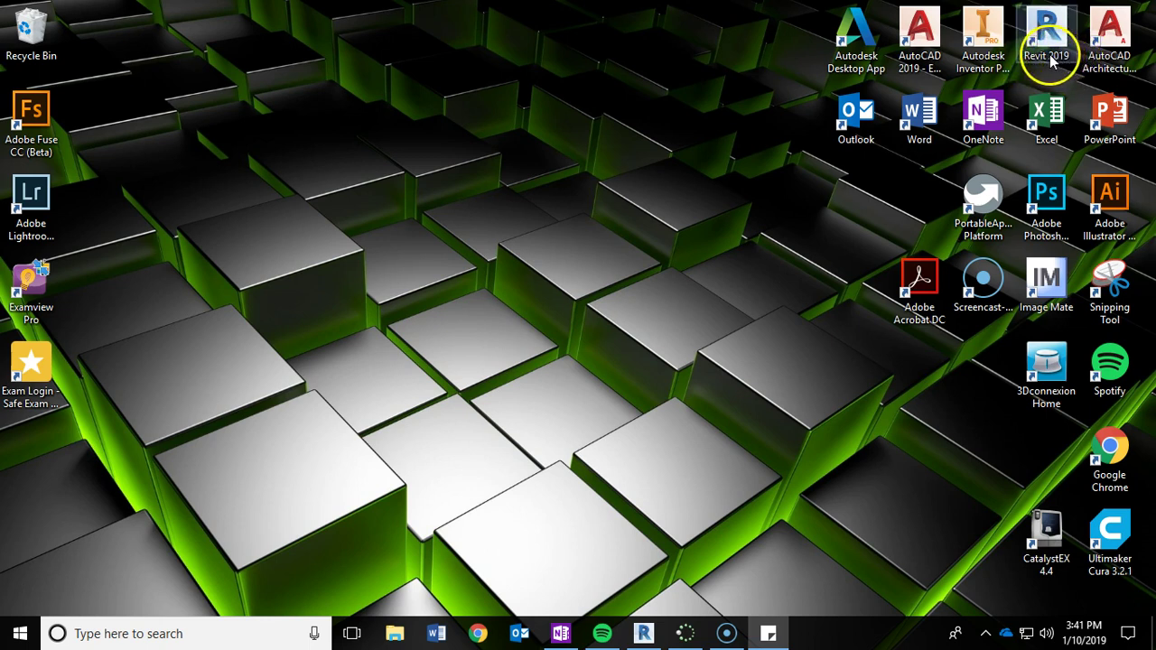
click(22, 636)
scroll(155, 564, down, 1)
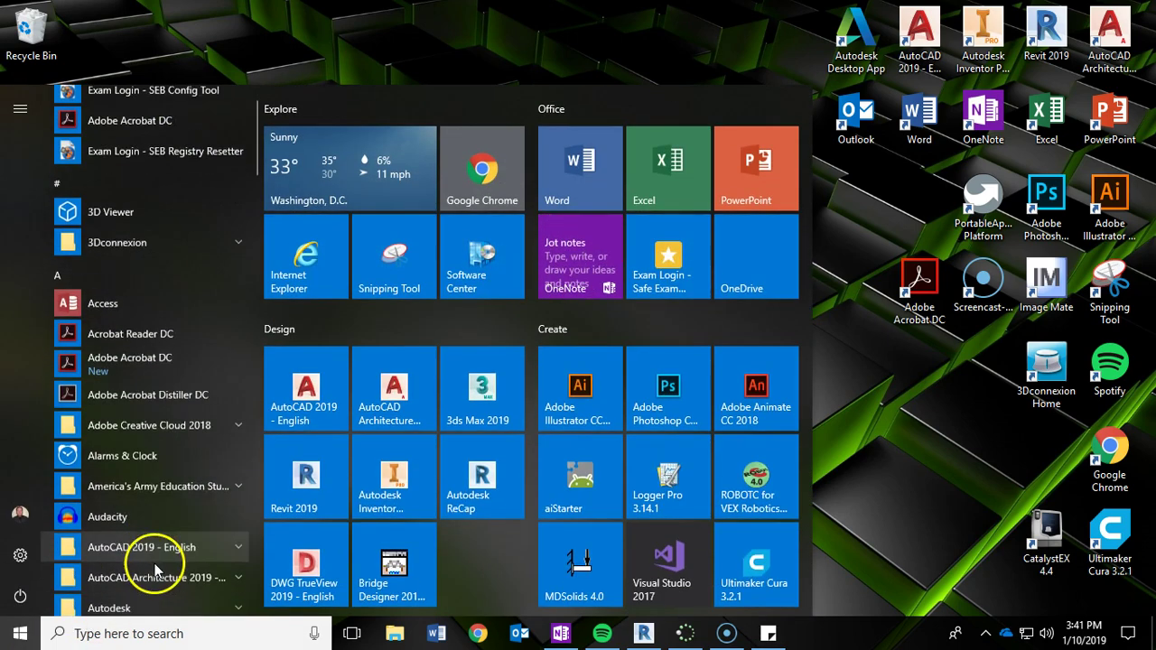
scroll(155, 569, down, 1)
click(142, 501)
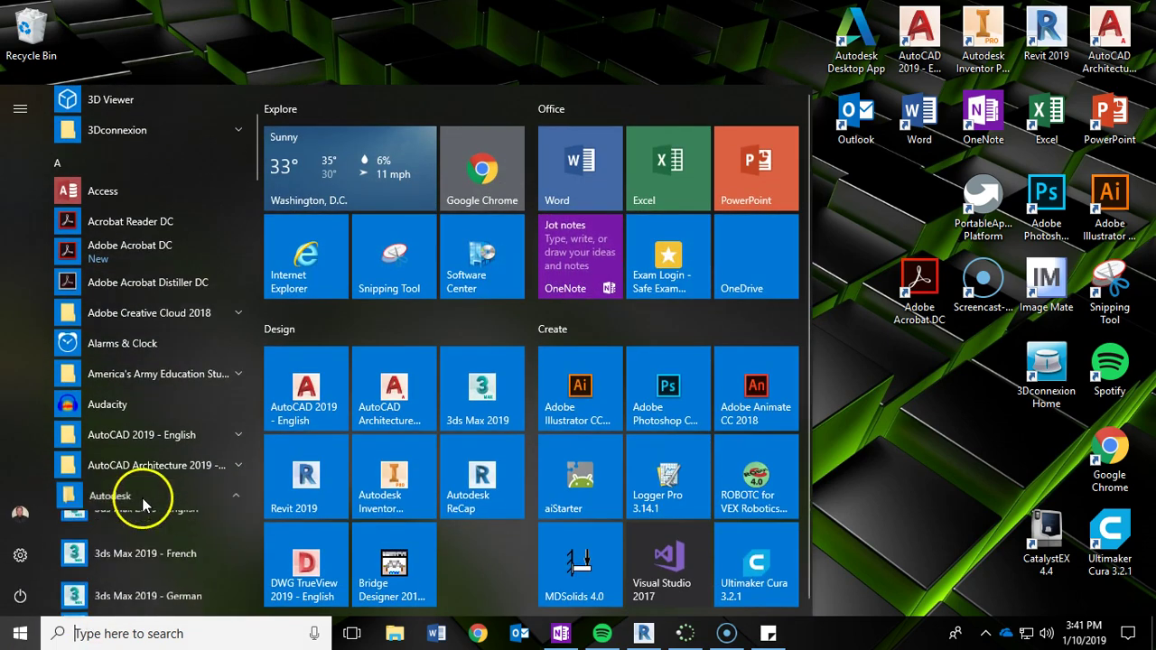
scroll(163, 488, down, 4)
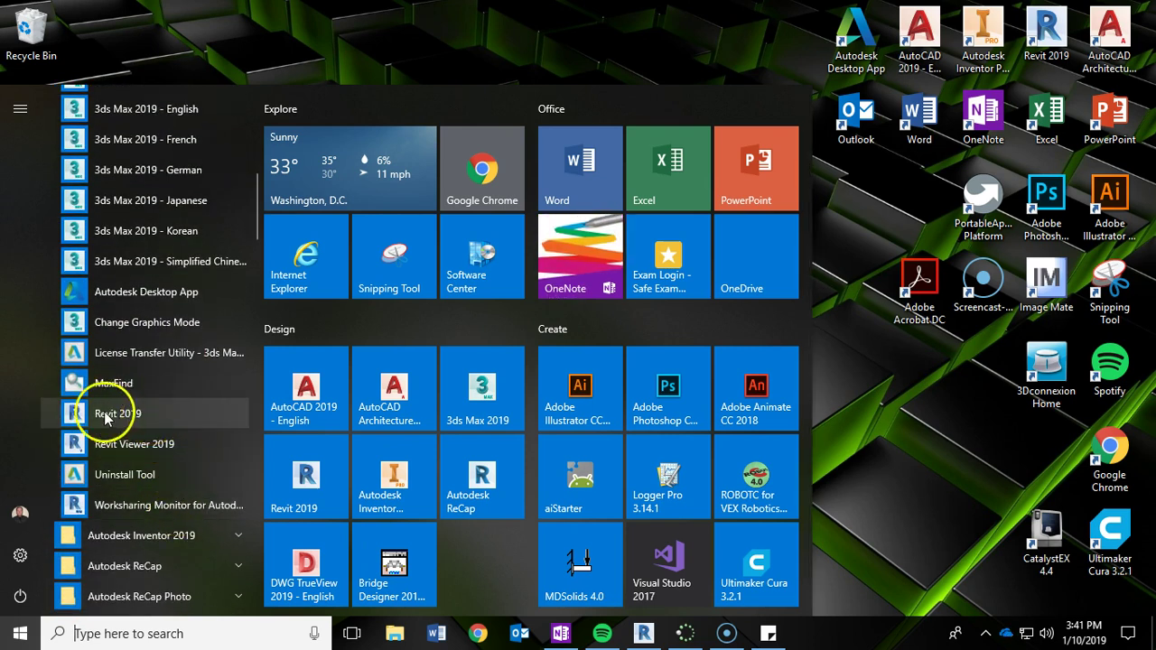
Return to the desktop, open Revit 2019 and bring its Recent Files window forward
click(890, 239)
double_click(1047, 32)
click(639, 635)
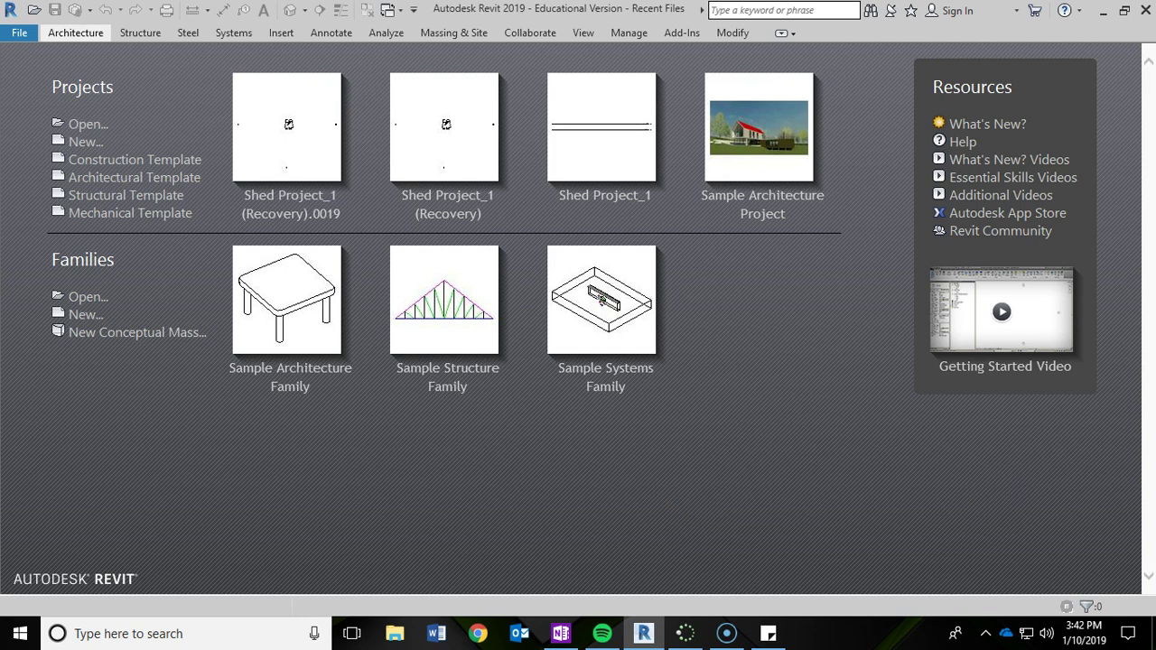
Create a new project based on the Architectural Template
click(19, 34)
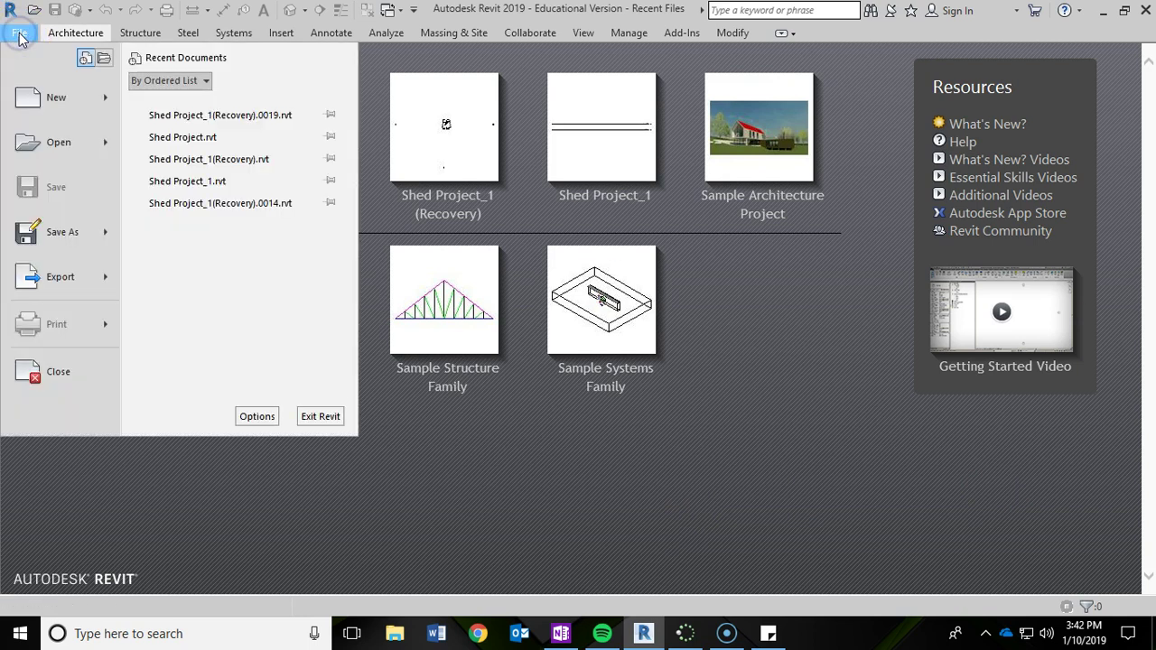
mouse_move(63, 97)
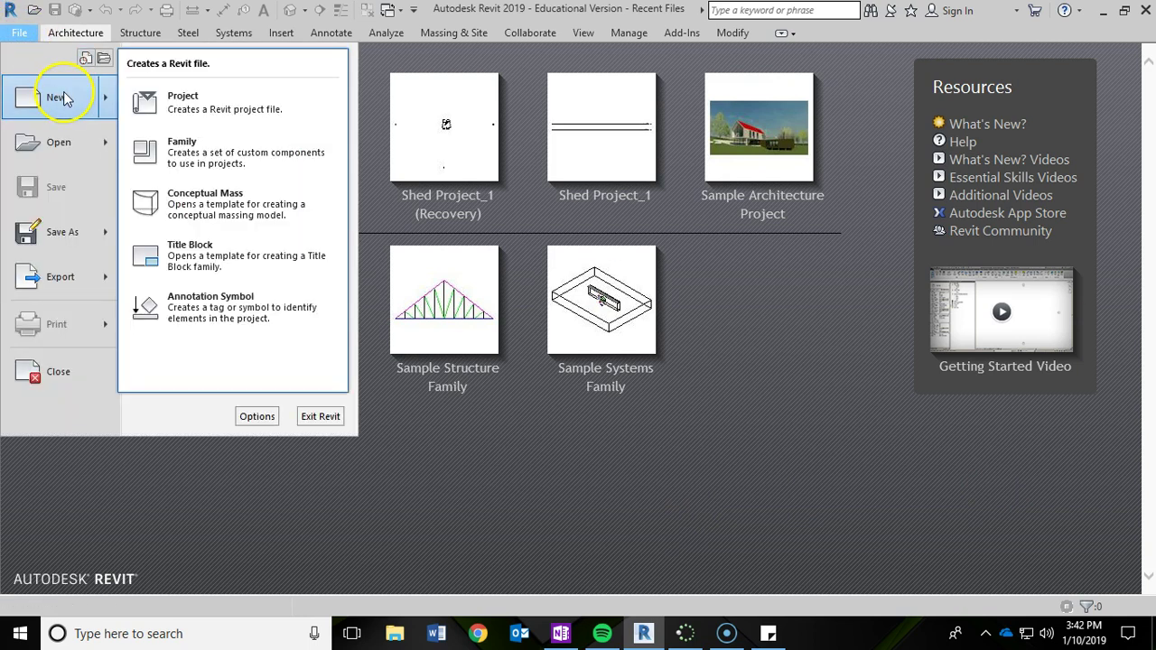
click(228, 106)
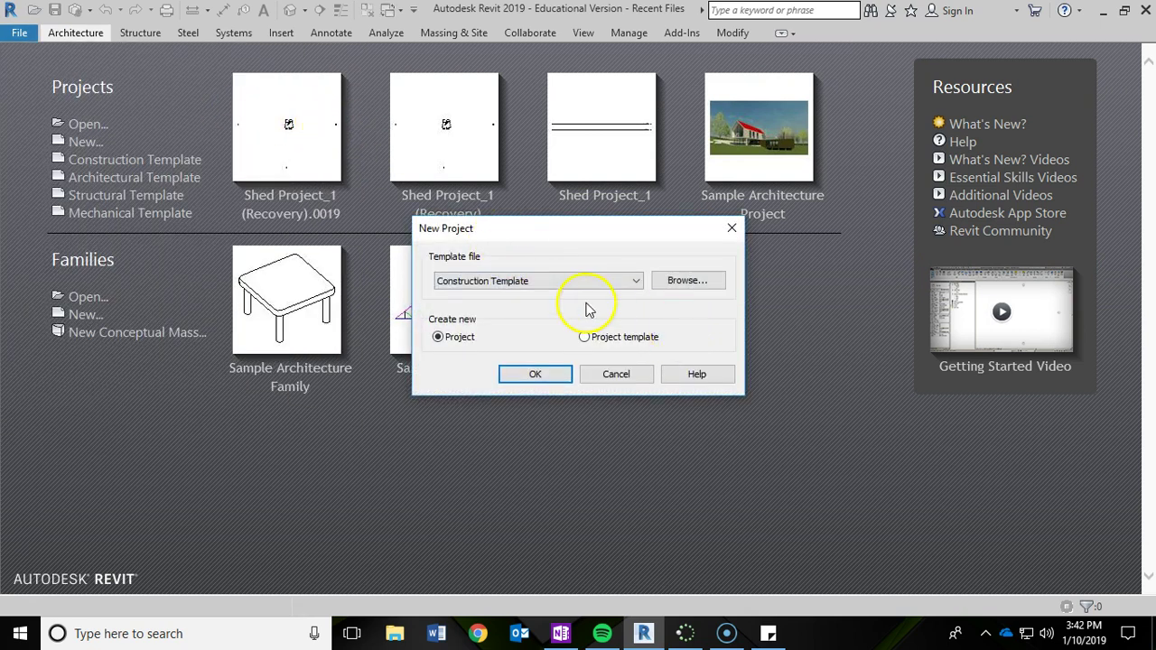
click(632, 282)
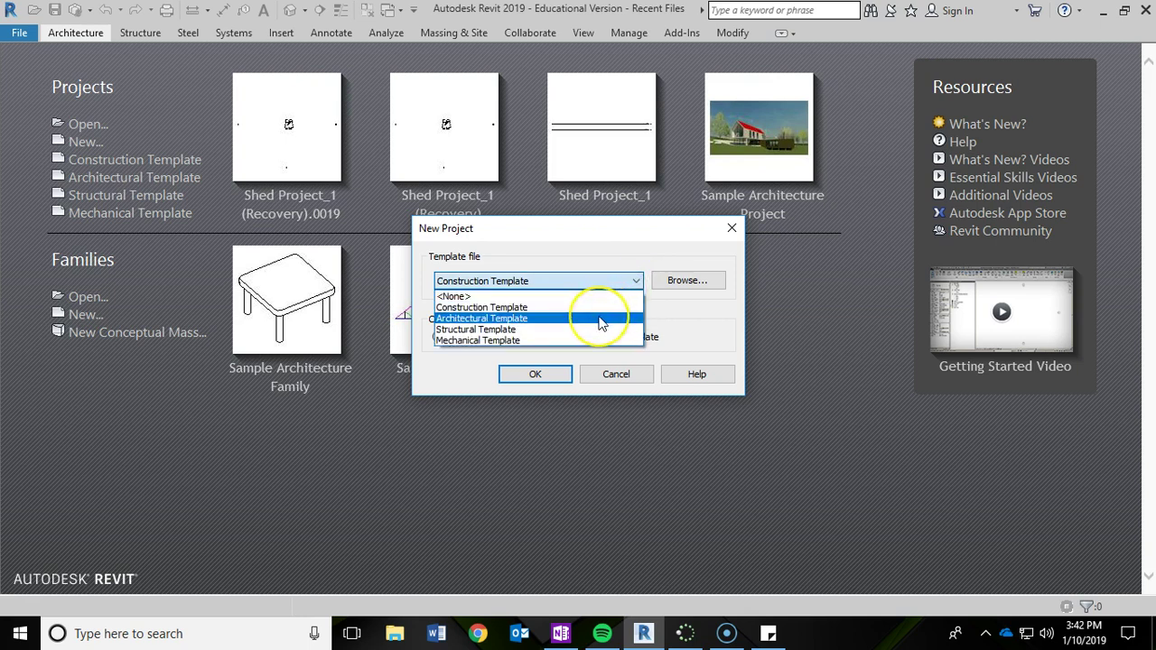
click(601, 319)
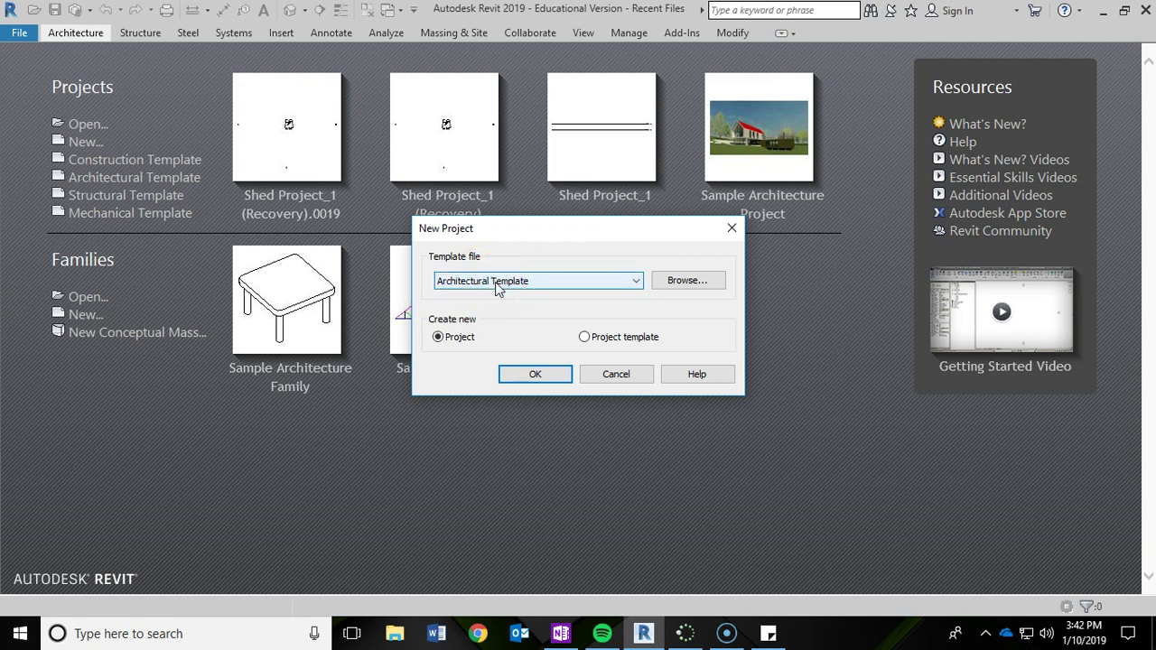
click(537, 374)
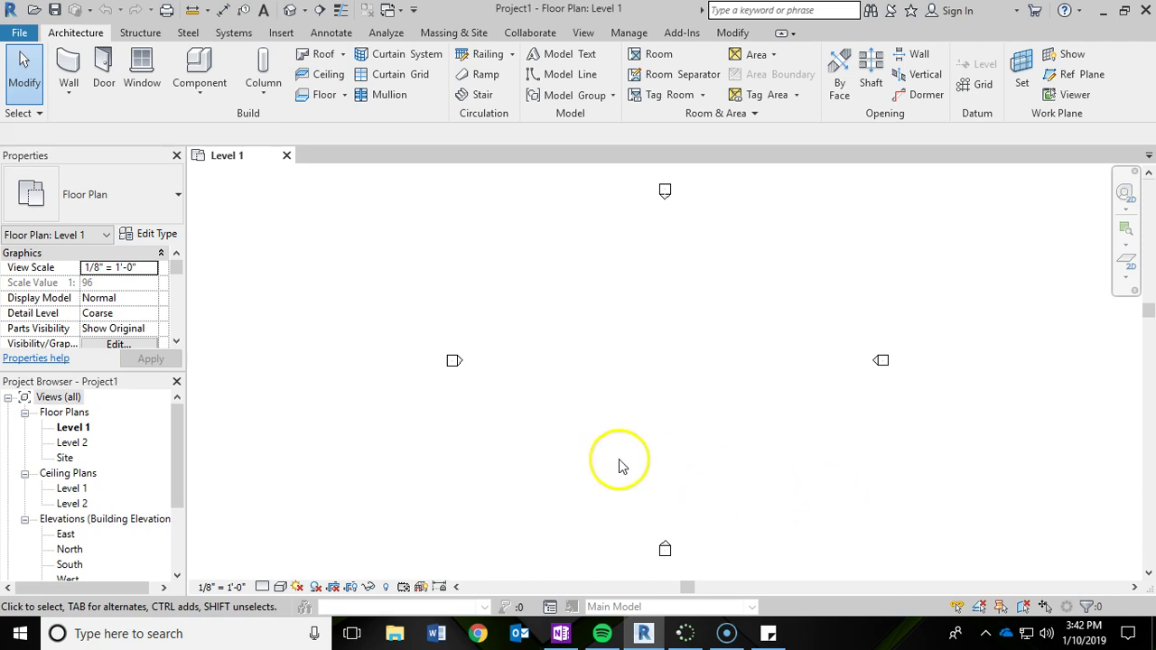
Start saving the new file as a Revit project and choose the Desktop as its save location
click(22, 34)
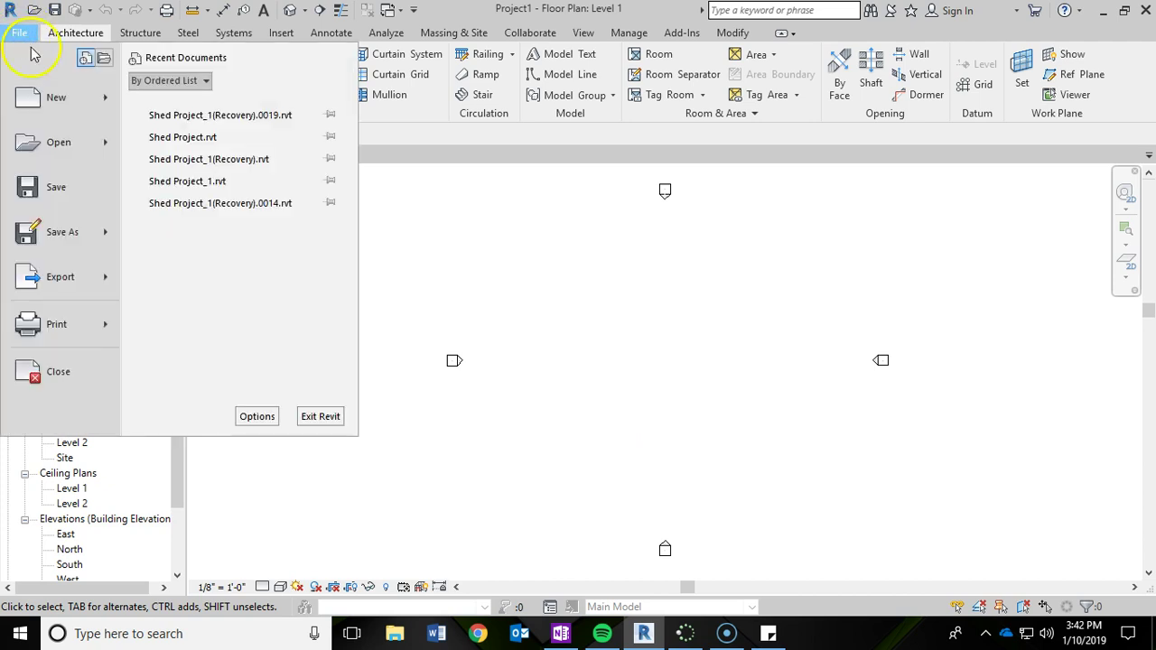
mouse_move(79, 240)
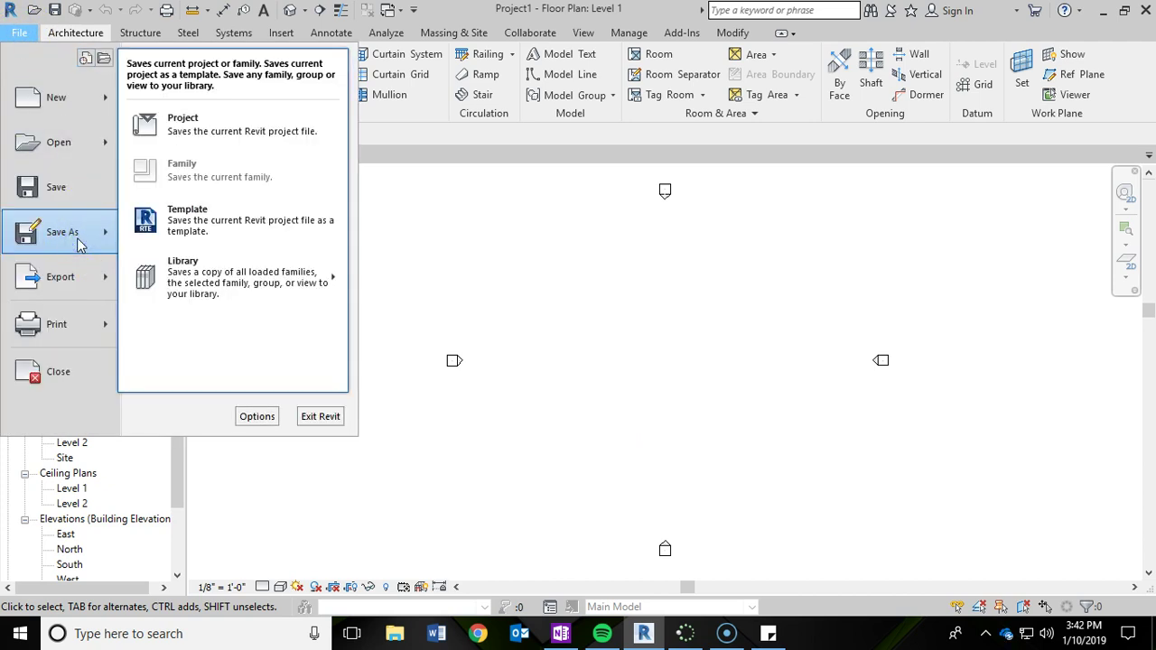
click(208, 131)
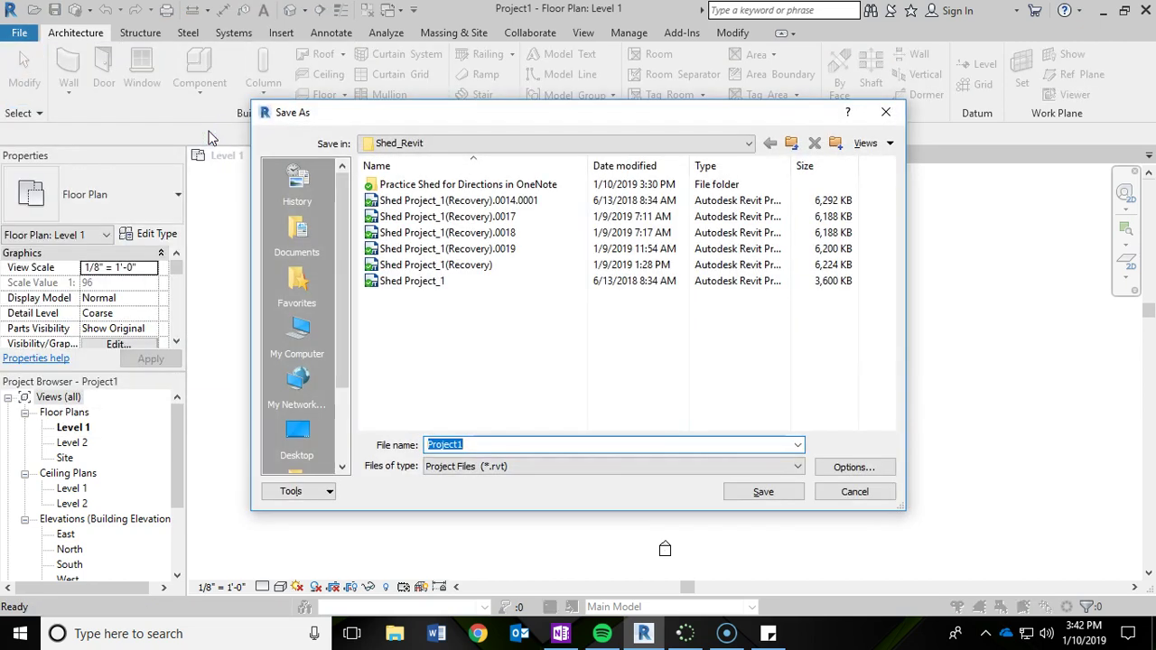
click(552, 145)
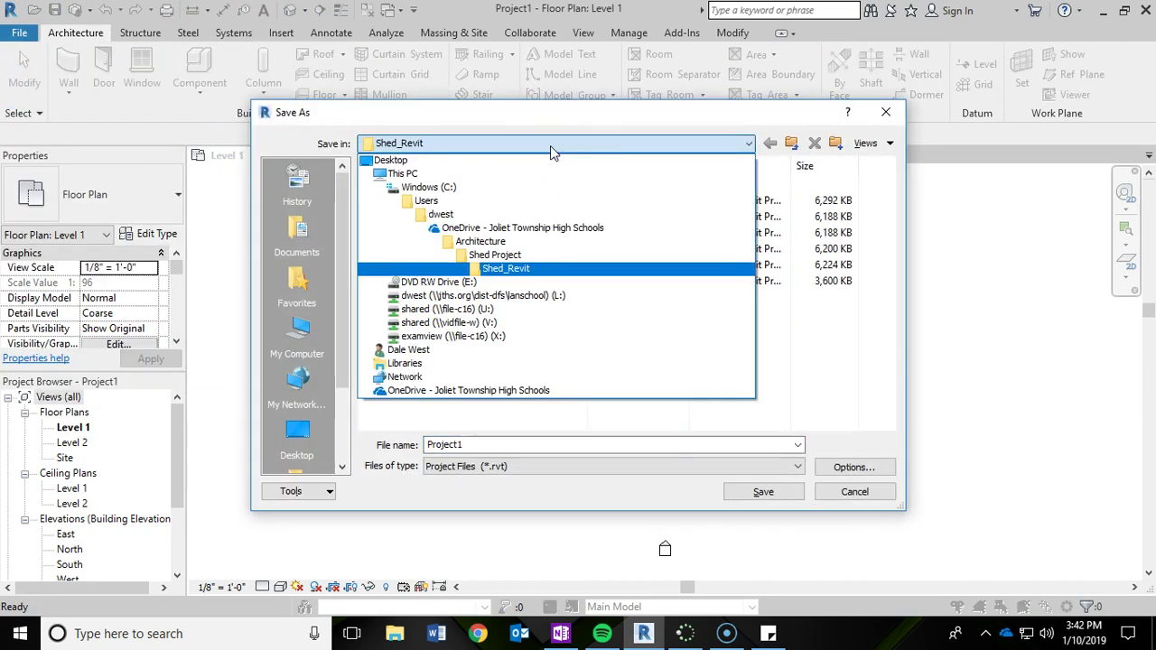
click(553, 144)
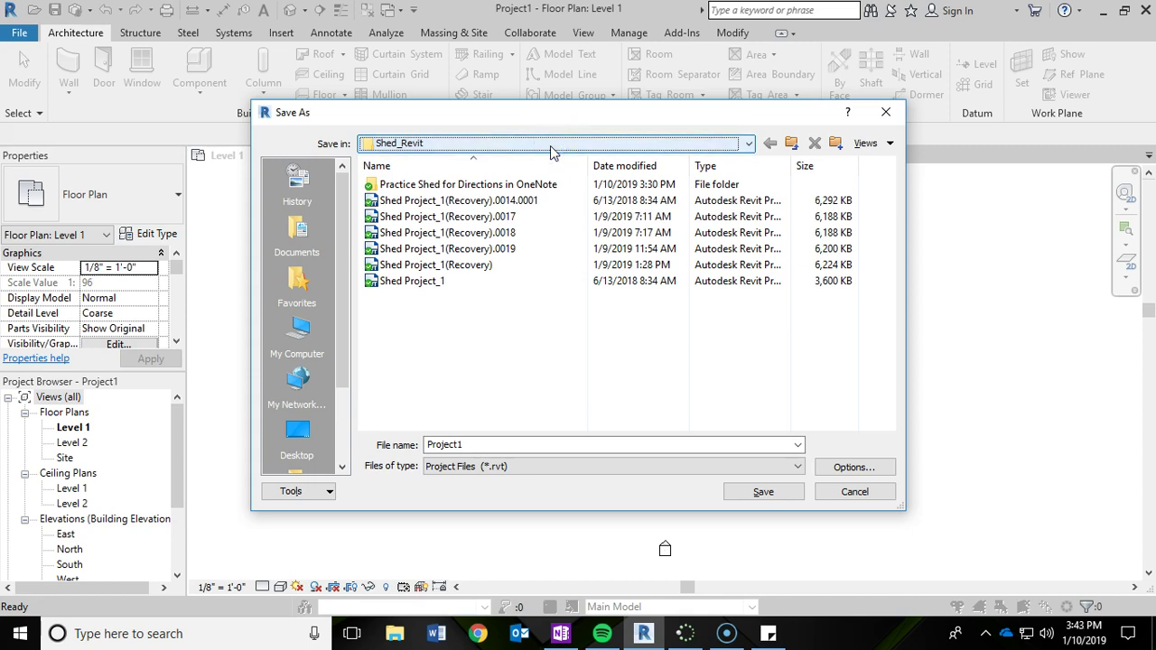
click(412, 147)
click(533, 122)
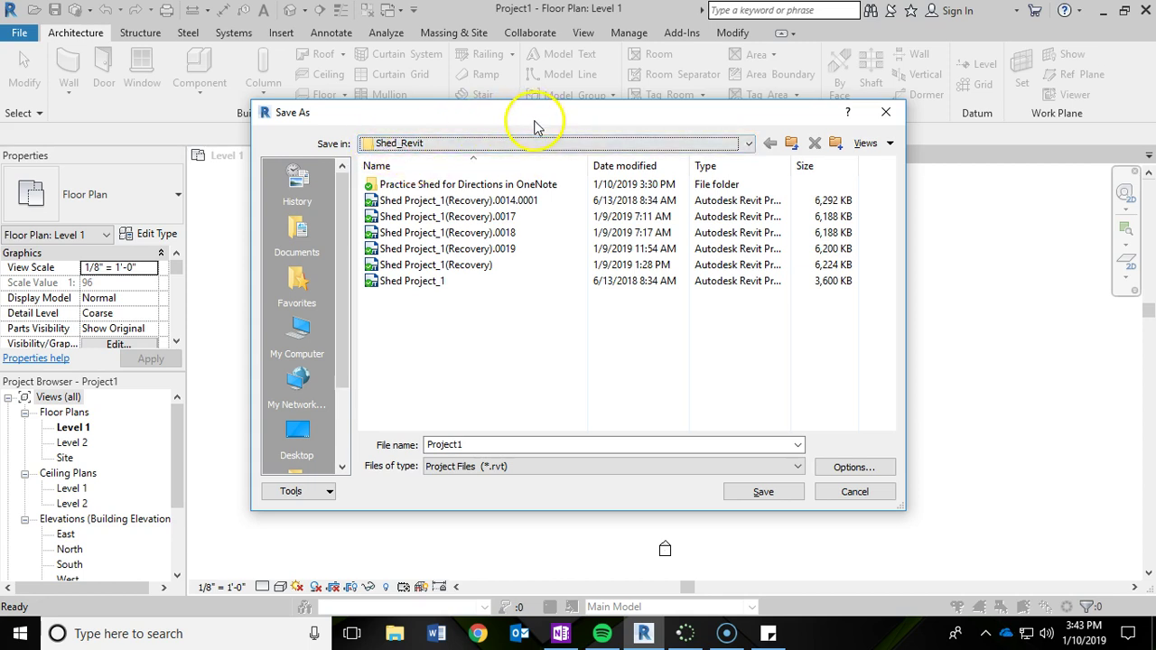
click(558, 144)
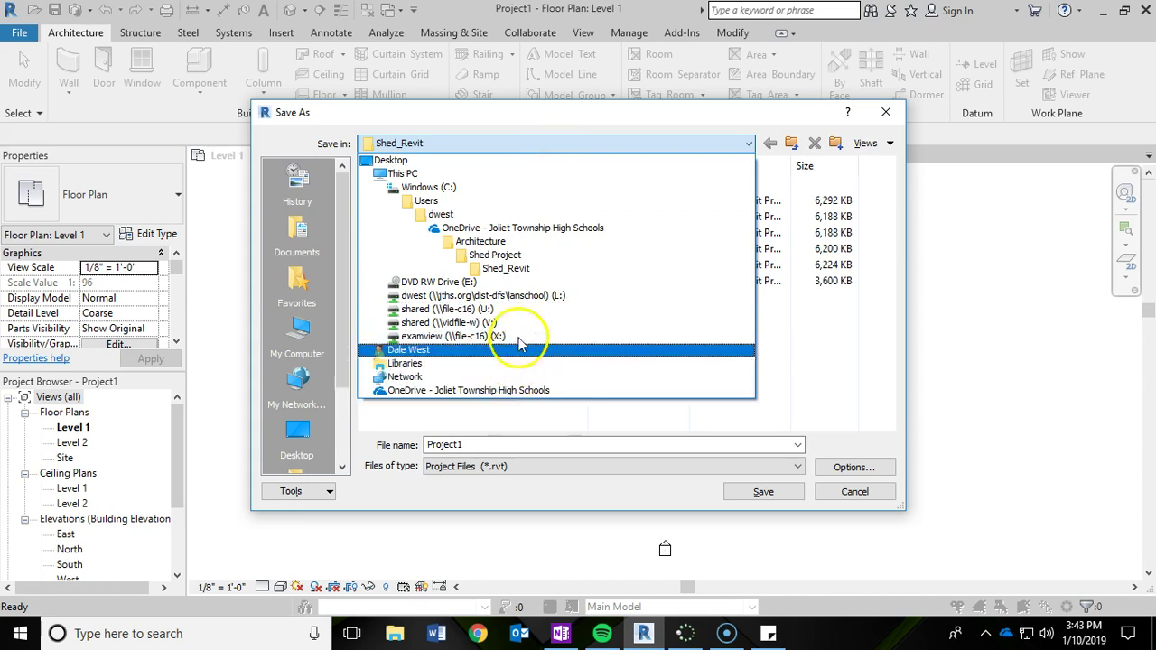
click(451, 162)
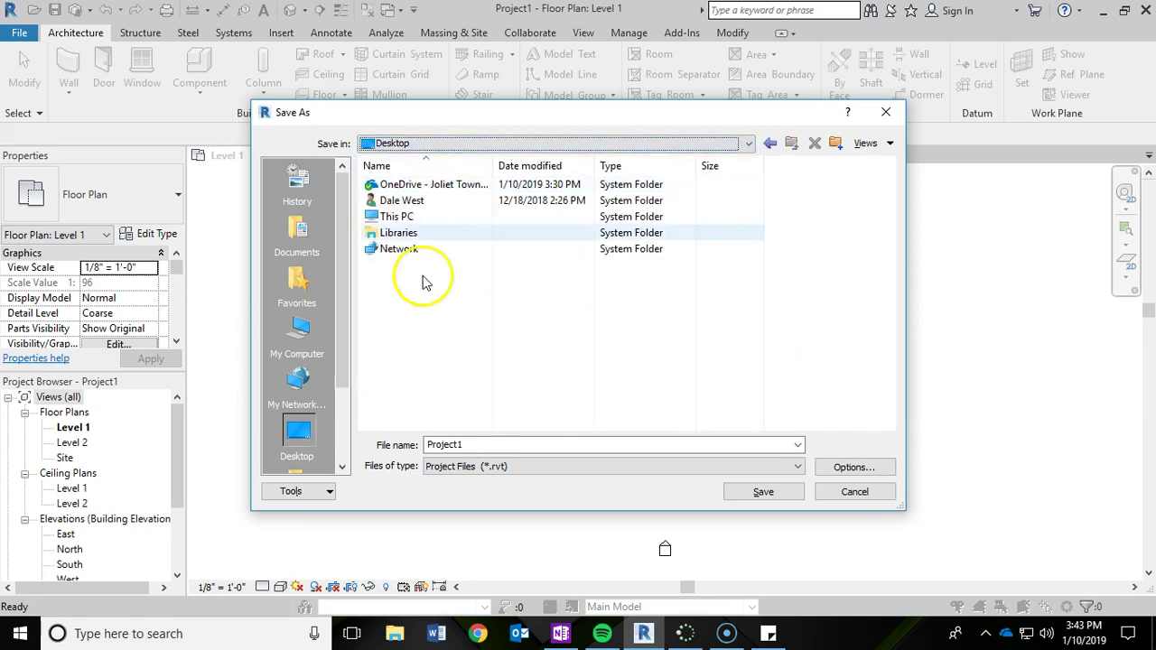
Create a folder named Shed Project on the Desktop and open it as the save folder
click(834, 144)
text(Sh)
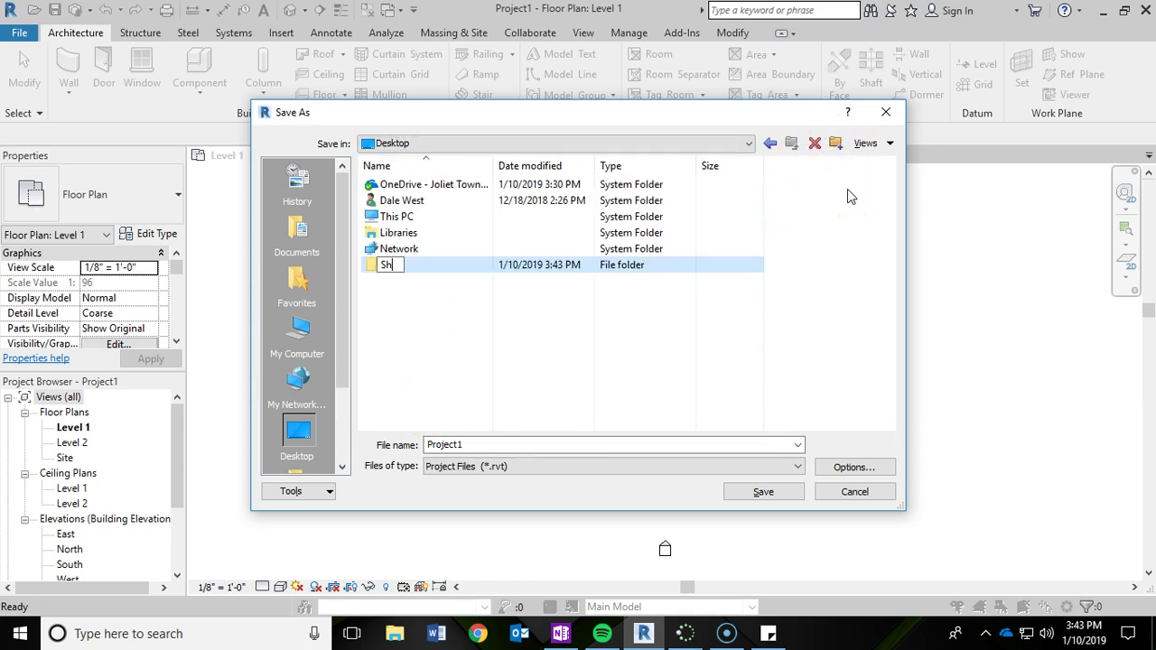
text(ed Project)
click(438, 269)
double_click(439, 264)
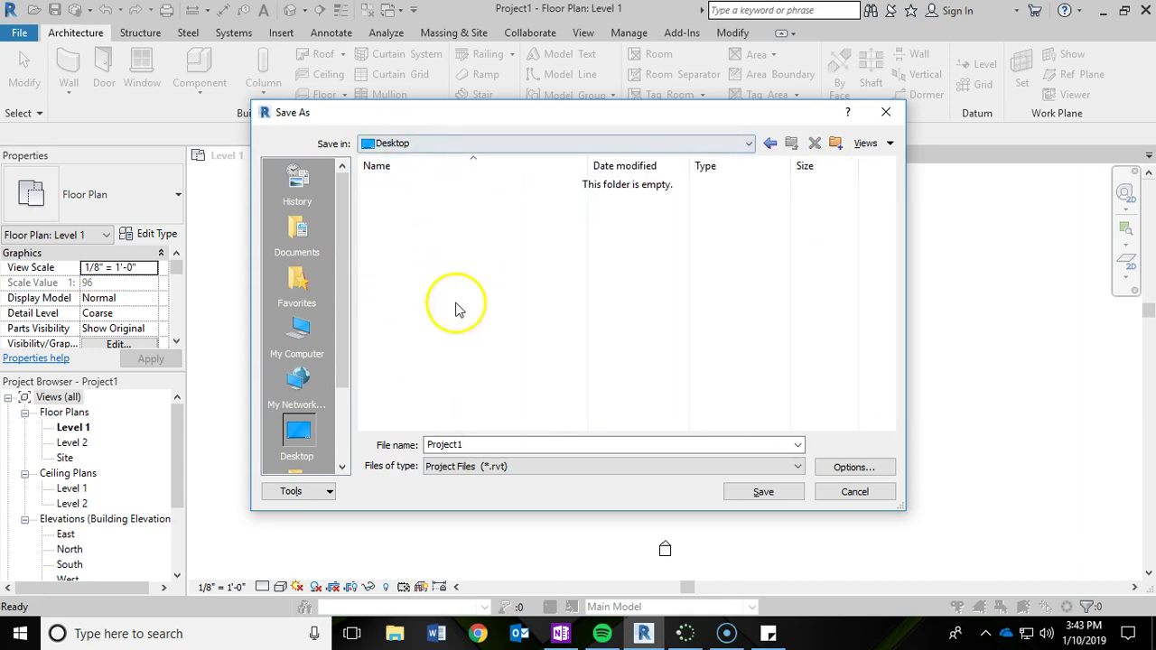
Name the project file Shed Project and save it inside the Shed Project folder on the Desktop
double_click(485, 444)
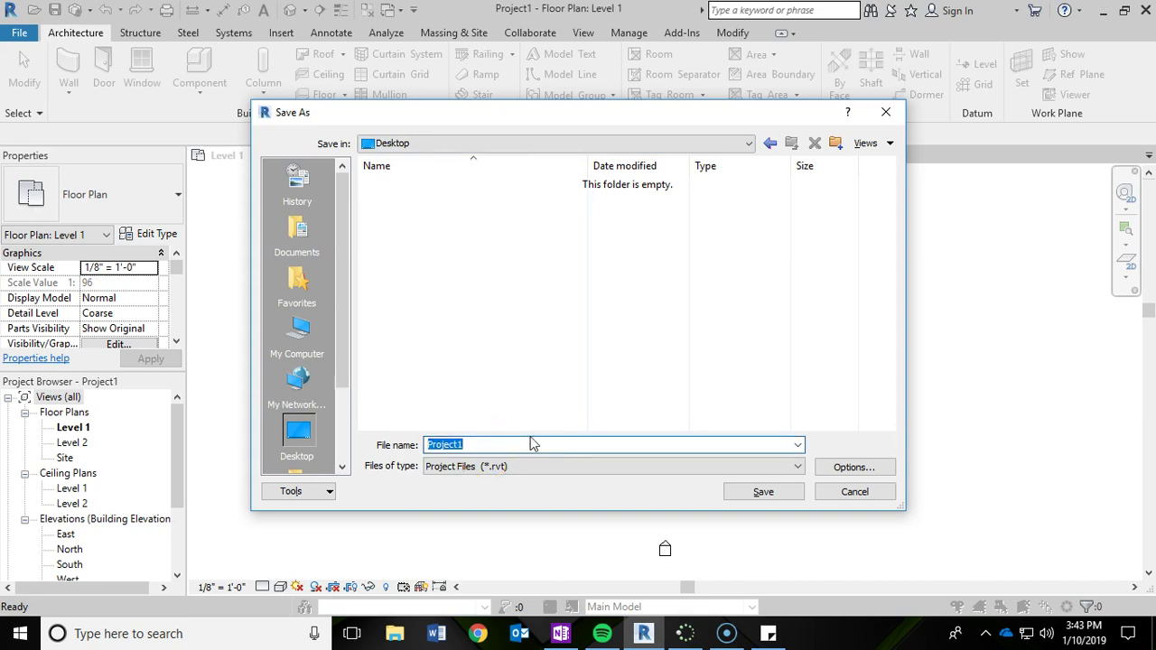
text(Shed)
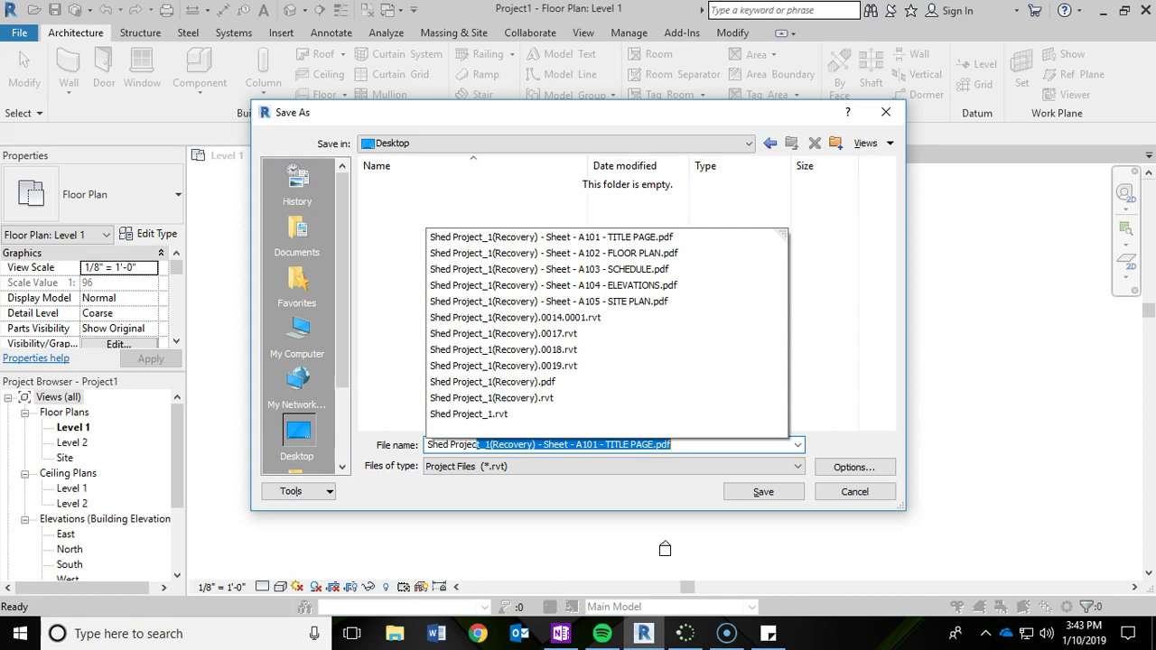
click(572, 195)
click(702, 439)
click(700, 442)
drag(684, 442, 478, 443)
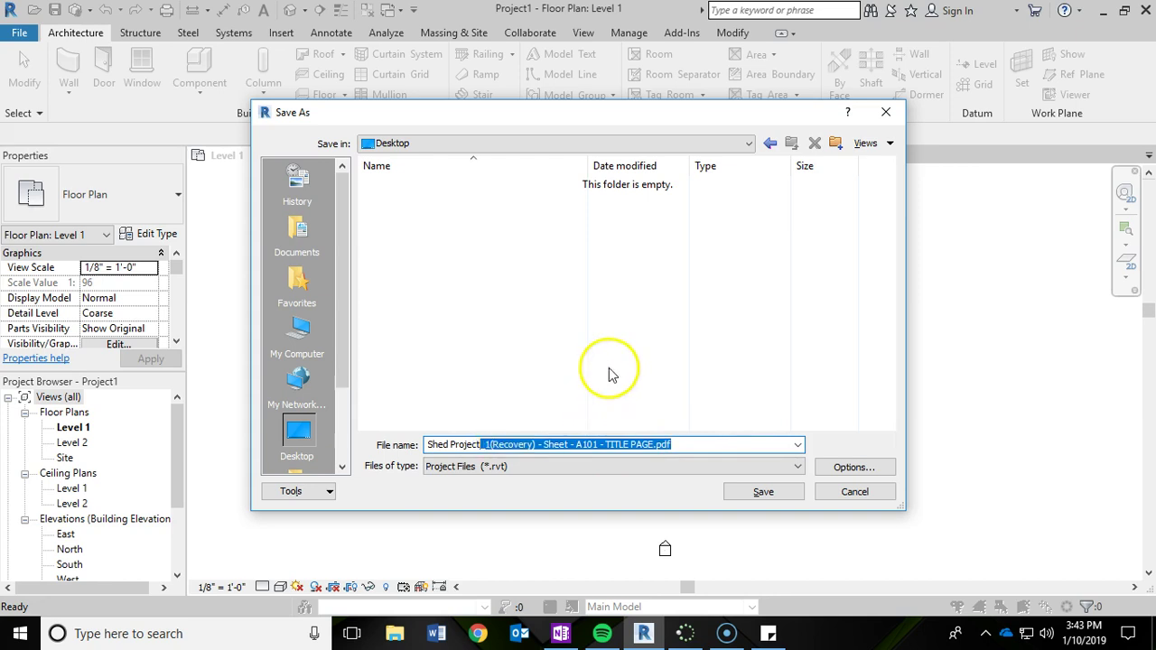
key(BackSpace)
click(865, 379)
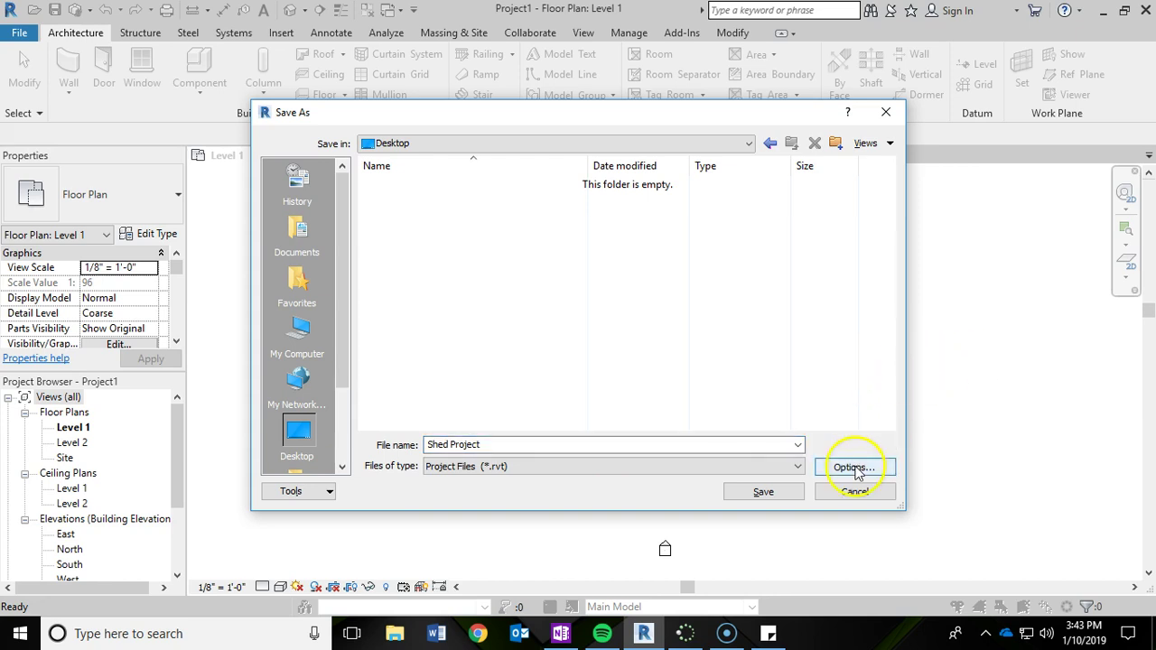
click(770, 491)
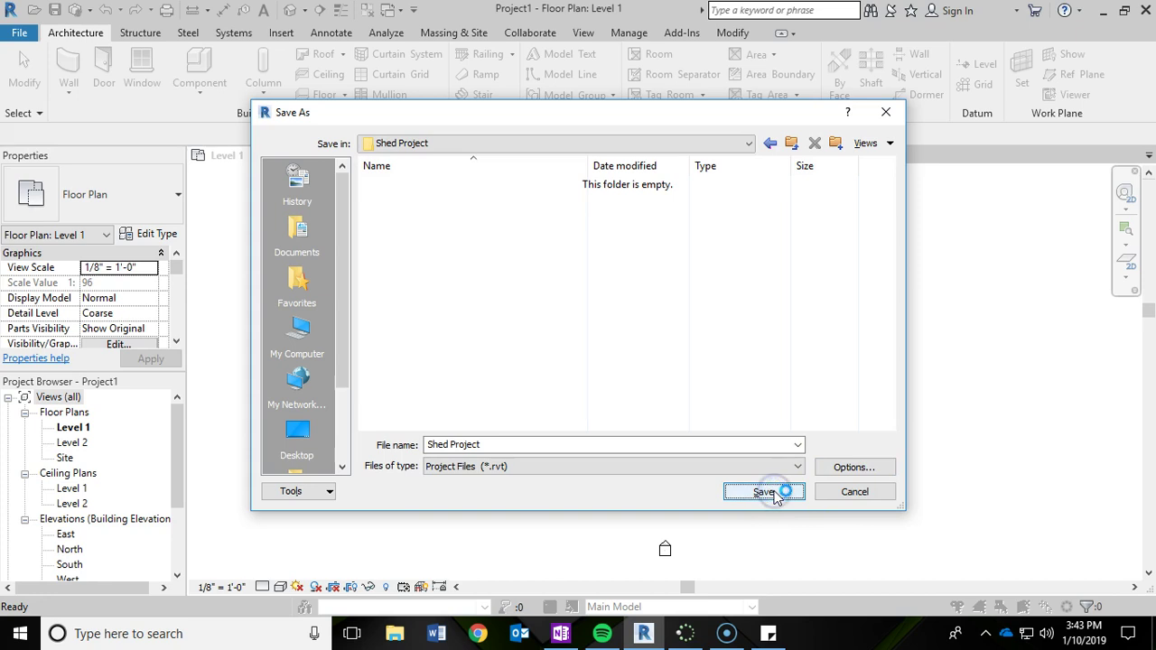
click(764, 492)
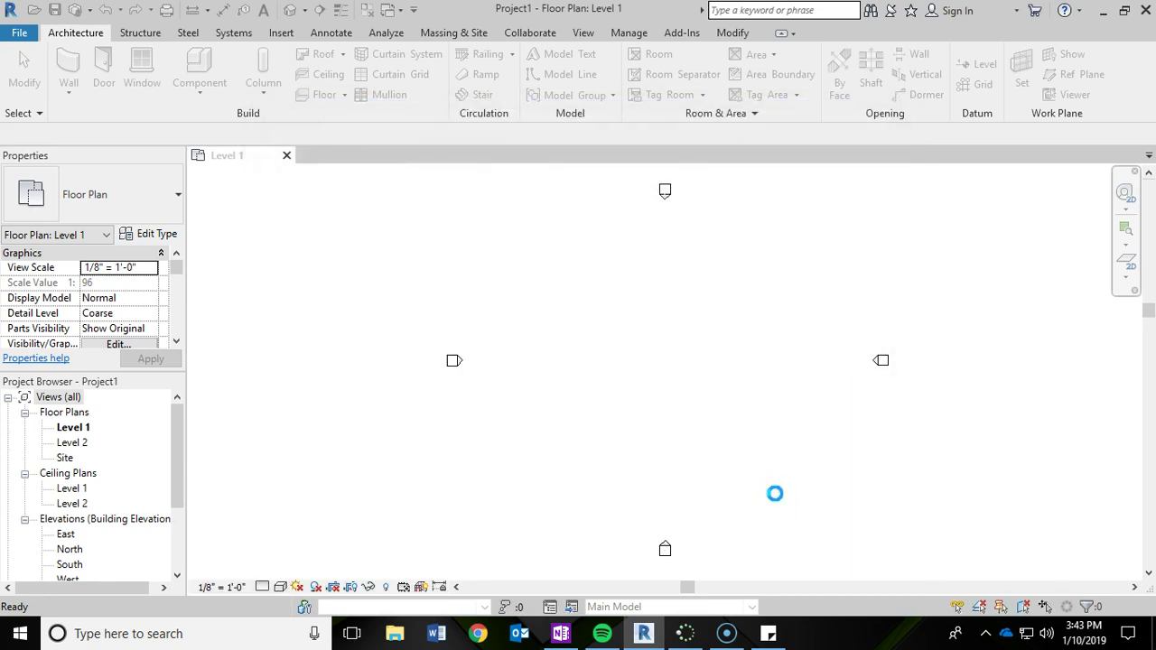
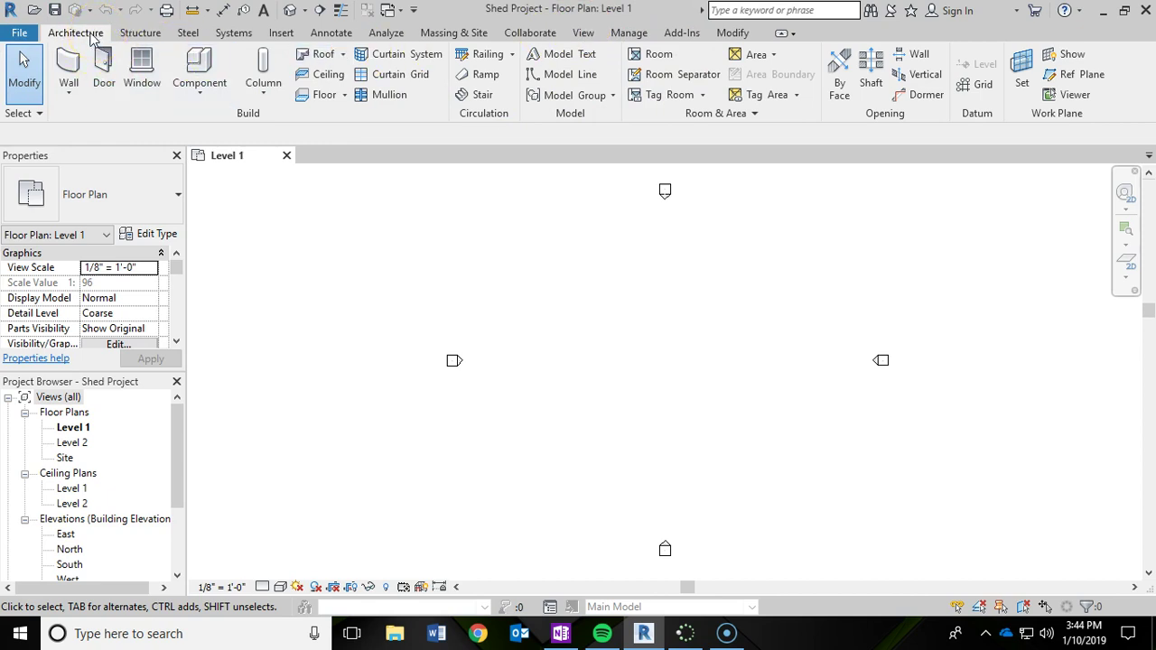
click(140, 34)
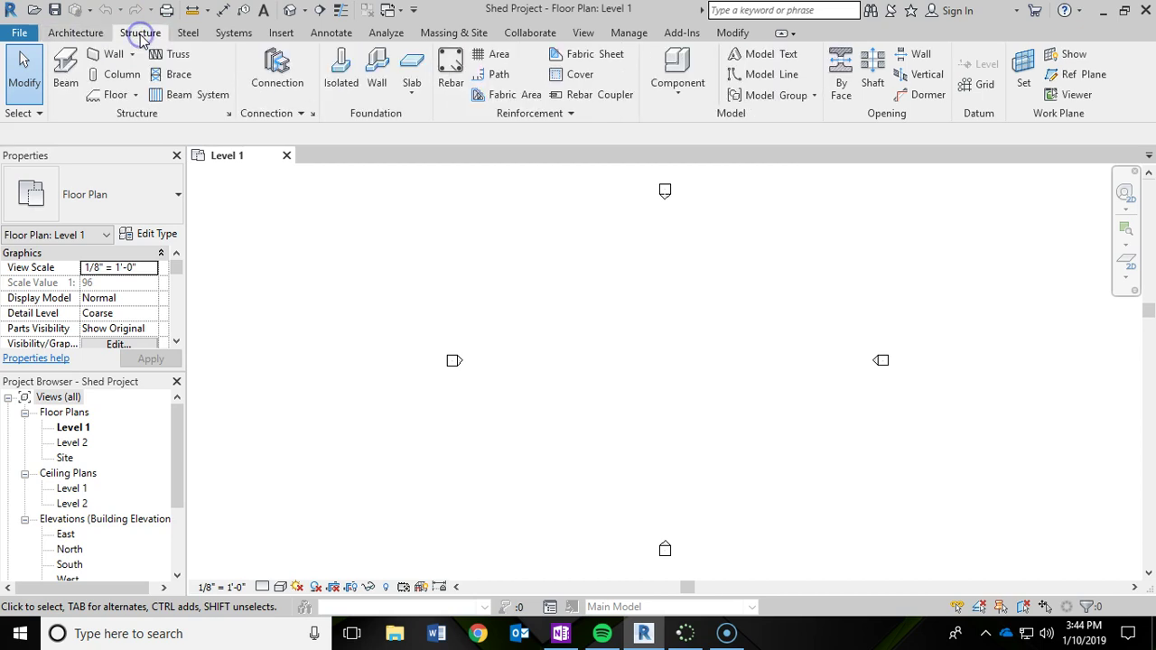
click(197, 32)
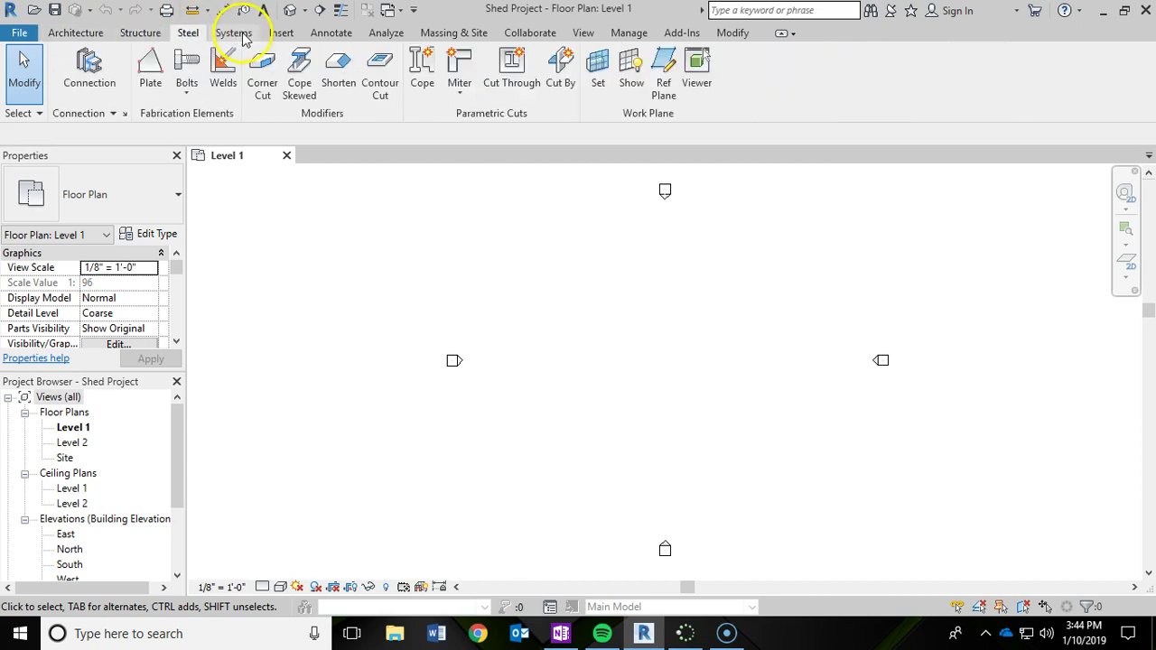
click(253, 33)
click(94, 36)
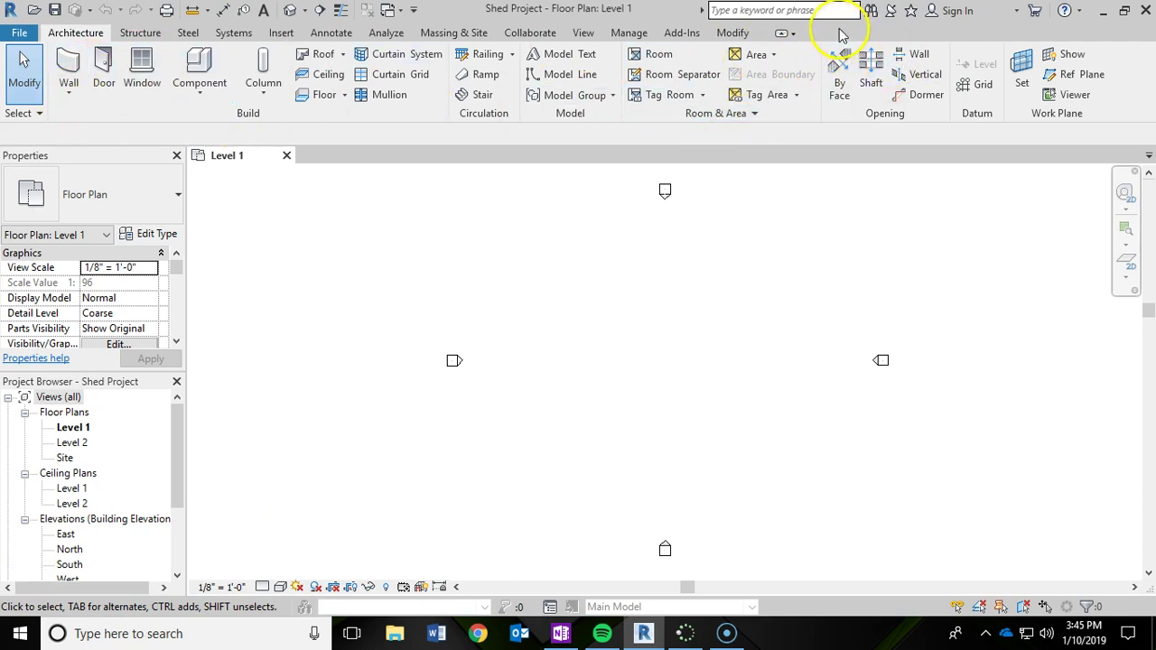
Cycle the ribbon through its minimized display states and restore the full ribbon
click(782, 35)
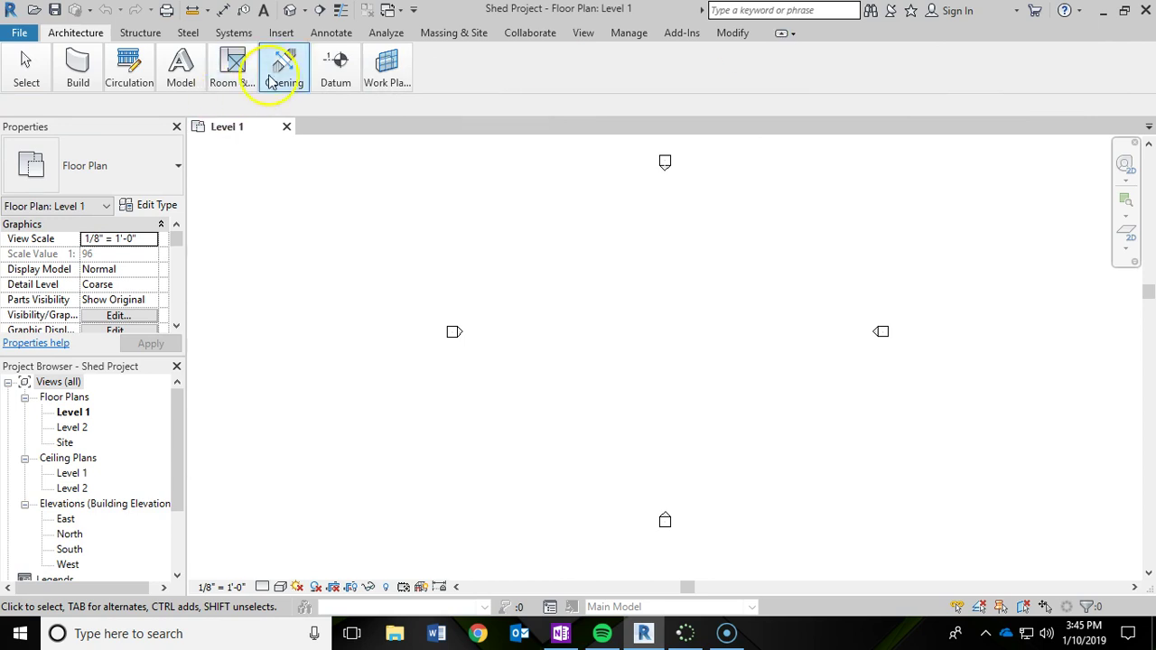
mouse_move(274, 74)
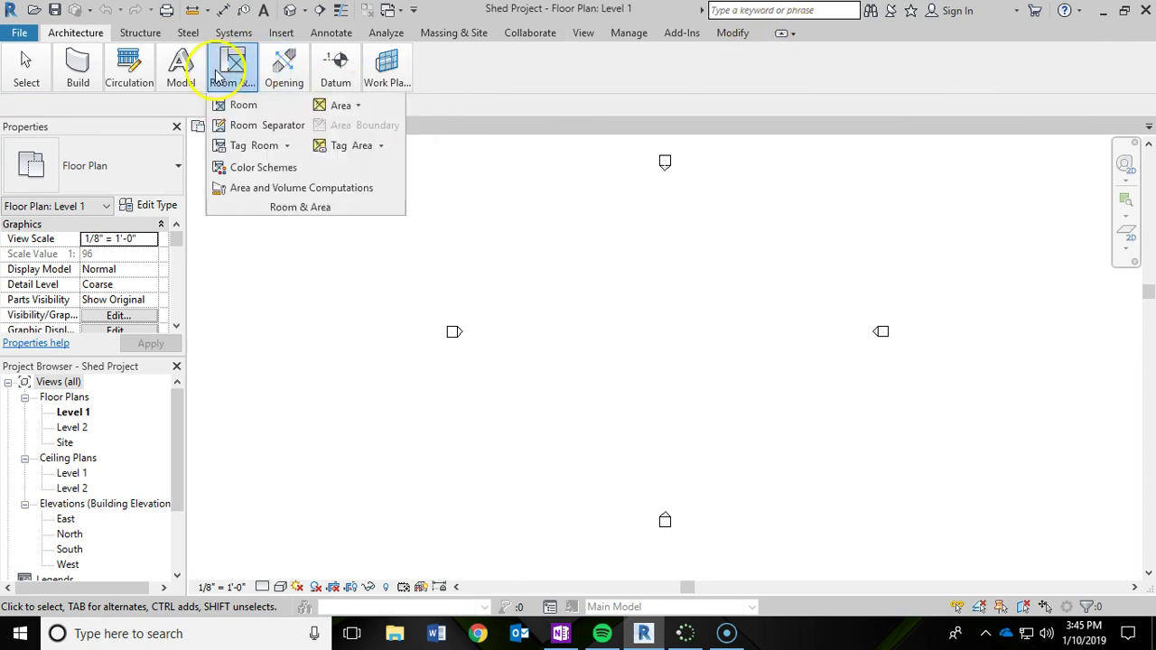
click(781, 34)
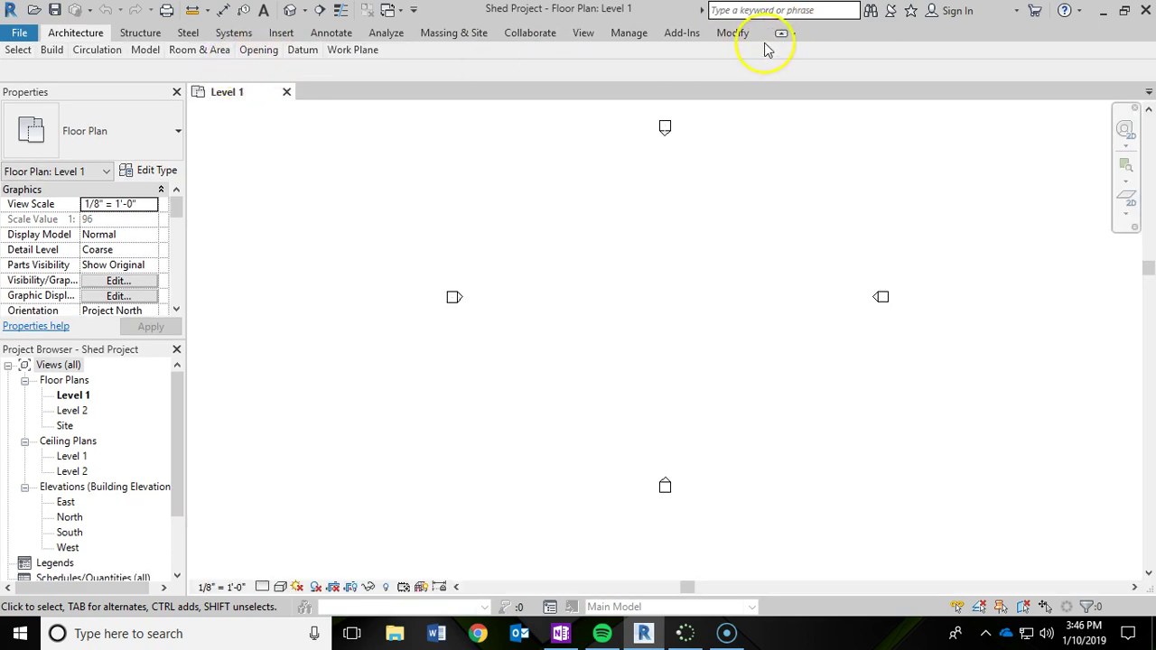
click(781, 34)
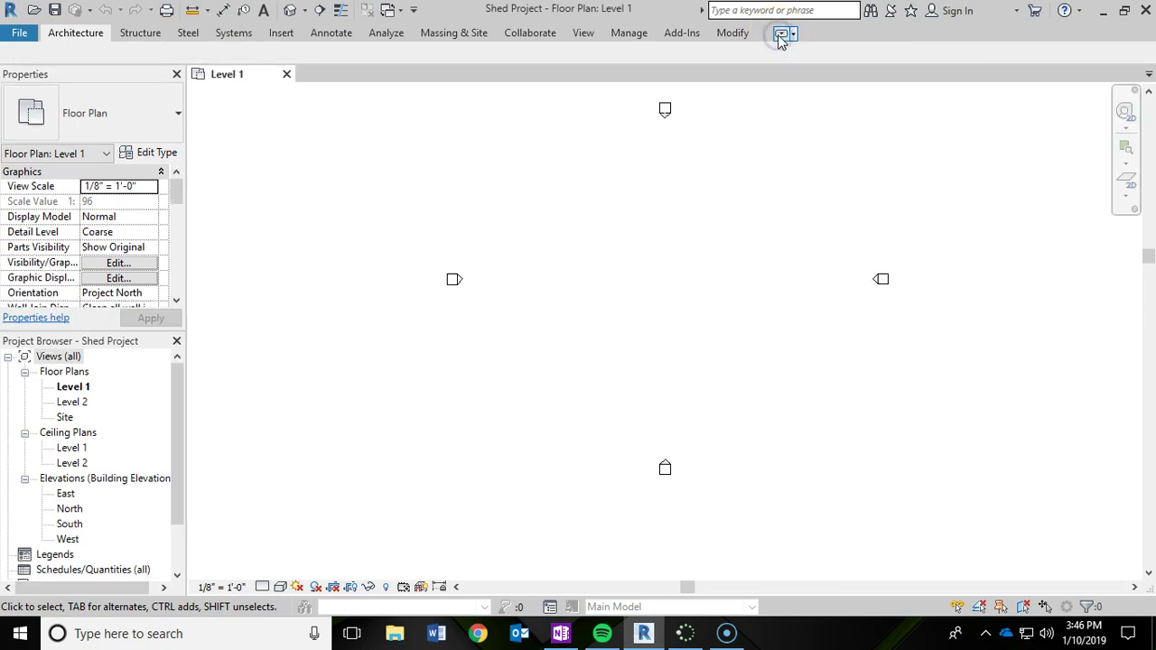
click(781, 34)
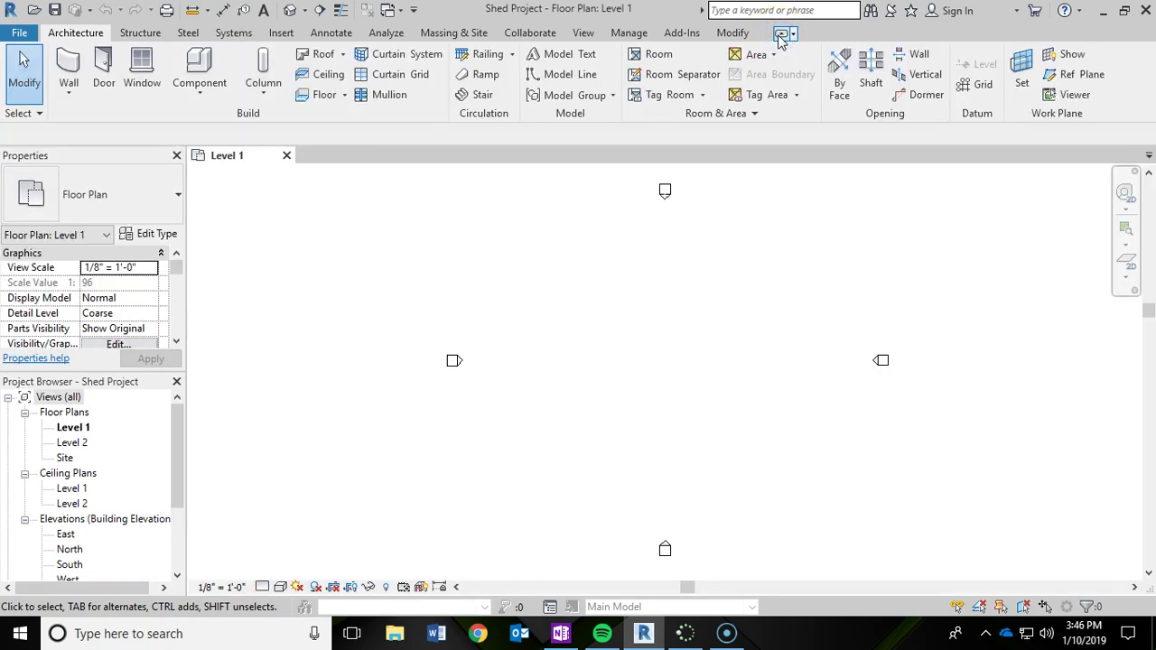
click(781, 36)
click(781, 36)
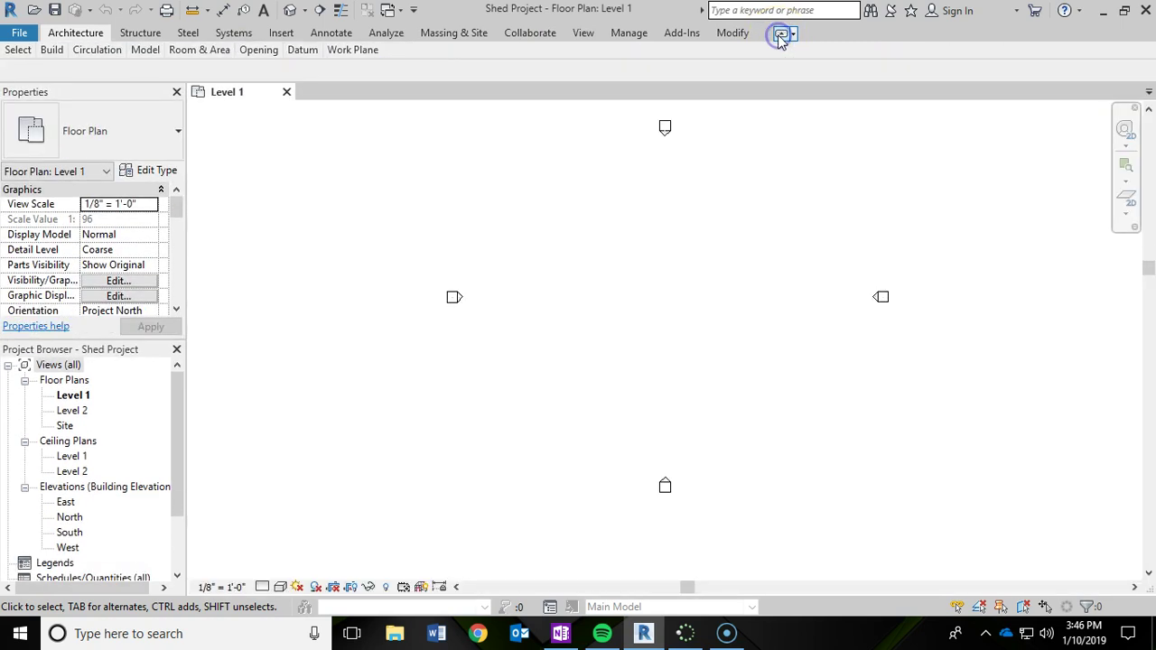
click(781, 36)
click(780, 36)
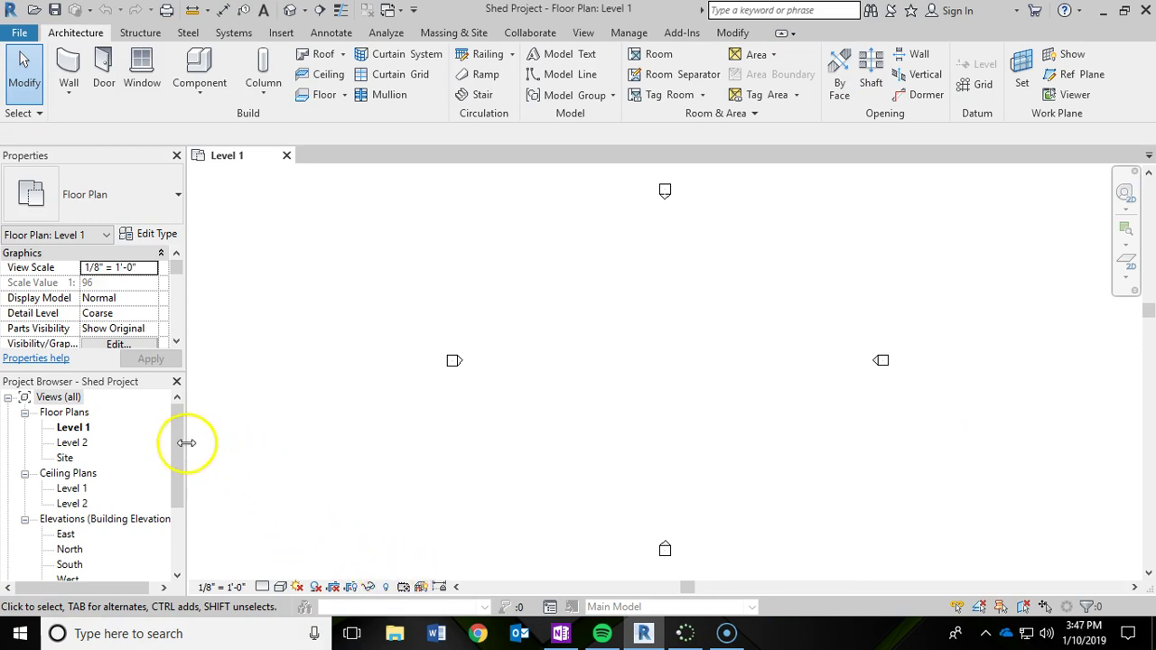
Open the East building elevation view from the project's list of views
mouse_move(179, 426)
mouse_down()
mouse_move(179, 438)
mouse_move(183, 417)
mouse_up()
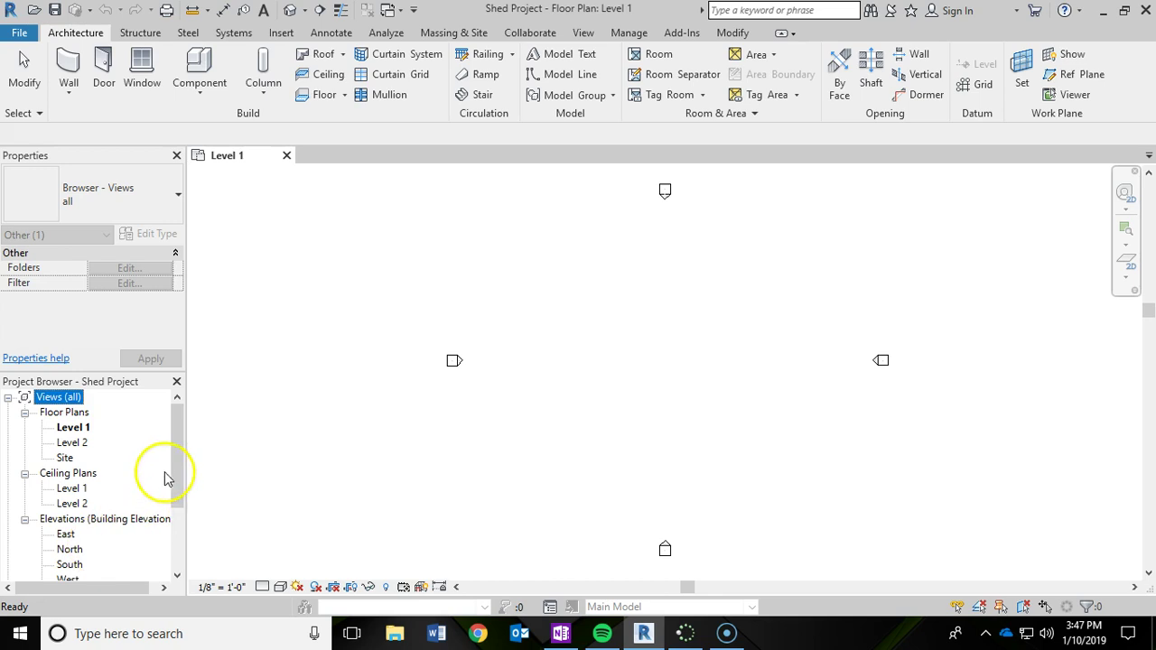
mouse_move(179, 461)
mouse_down()
mouse_move(178, 531)
mouse_move(177, 458)
mouse_move(181, 475)
mouse_up()
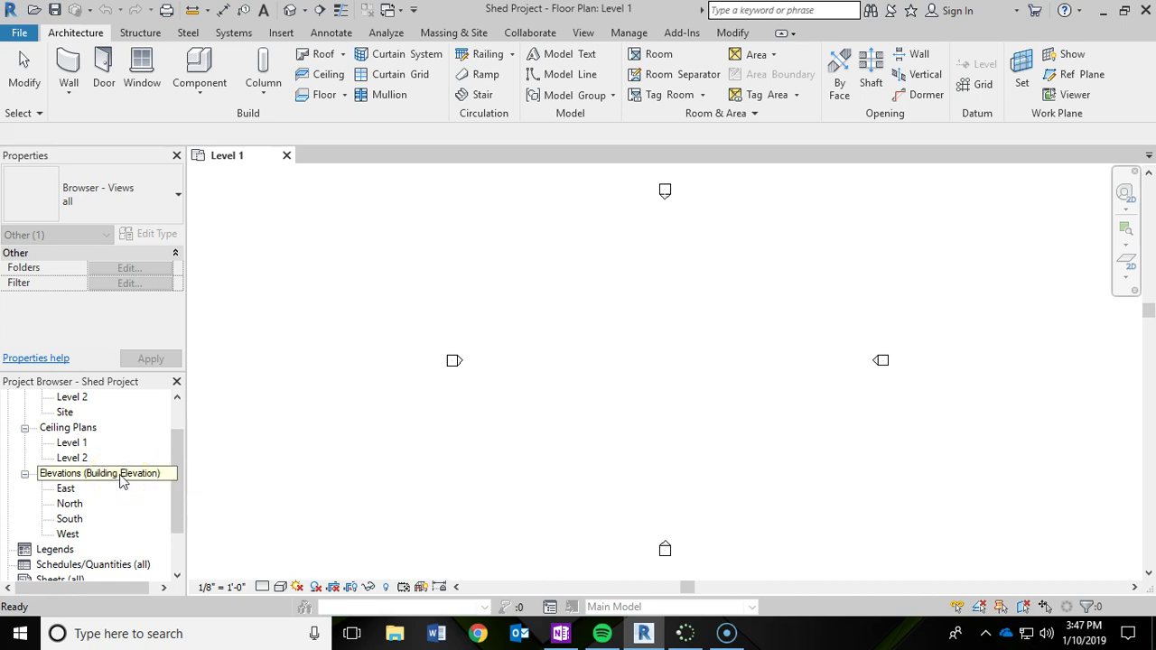
click(65, 491)
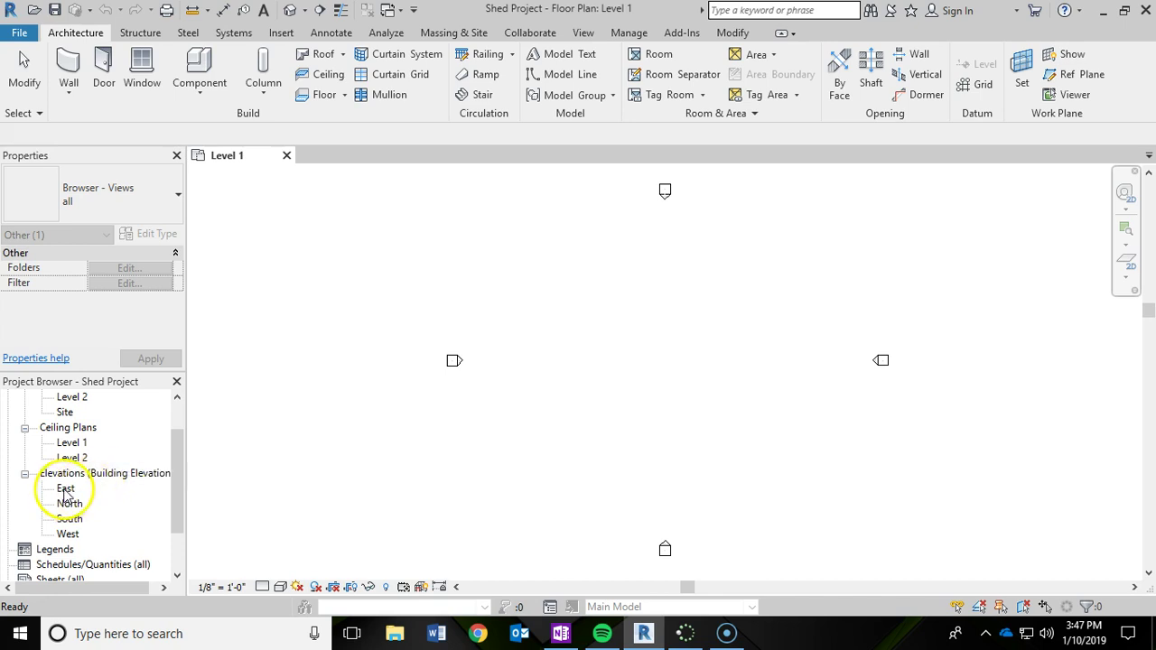
double_click(65, 491)
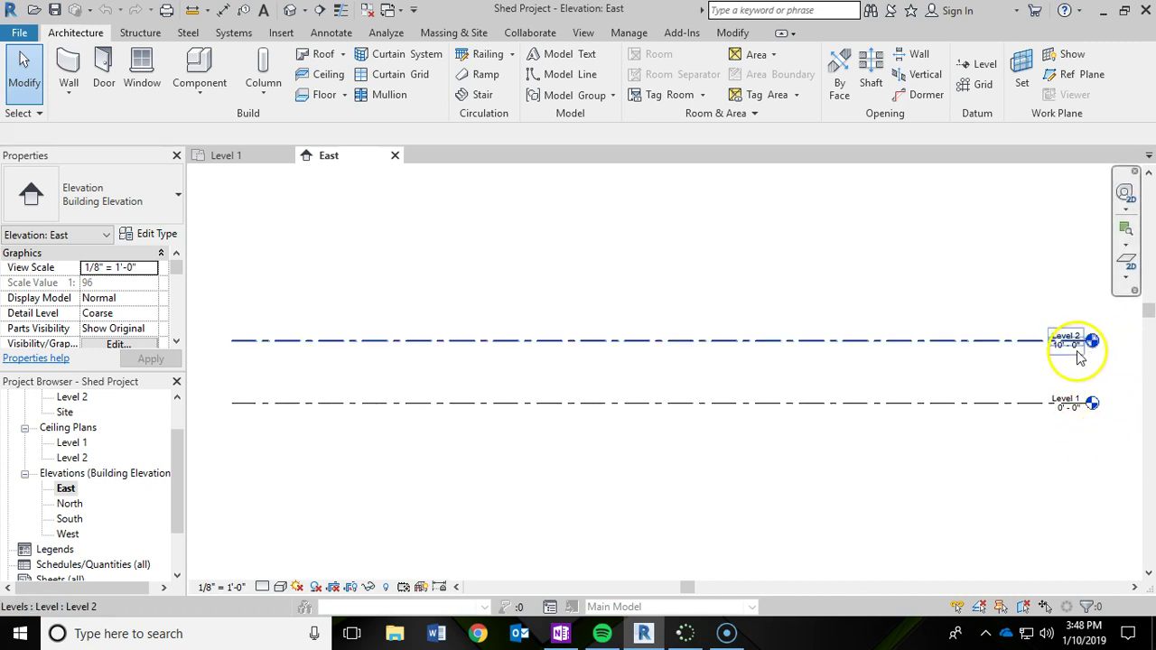
Rename Level 2 in the East elevation to Roof and rename the corresponding views as well
click(1037, 379)
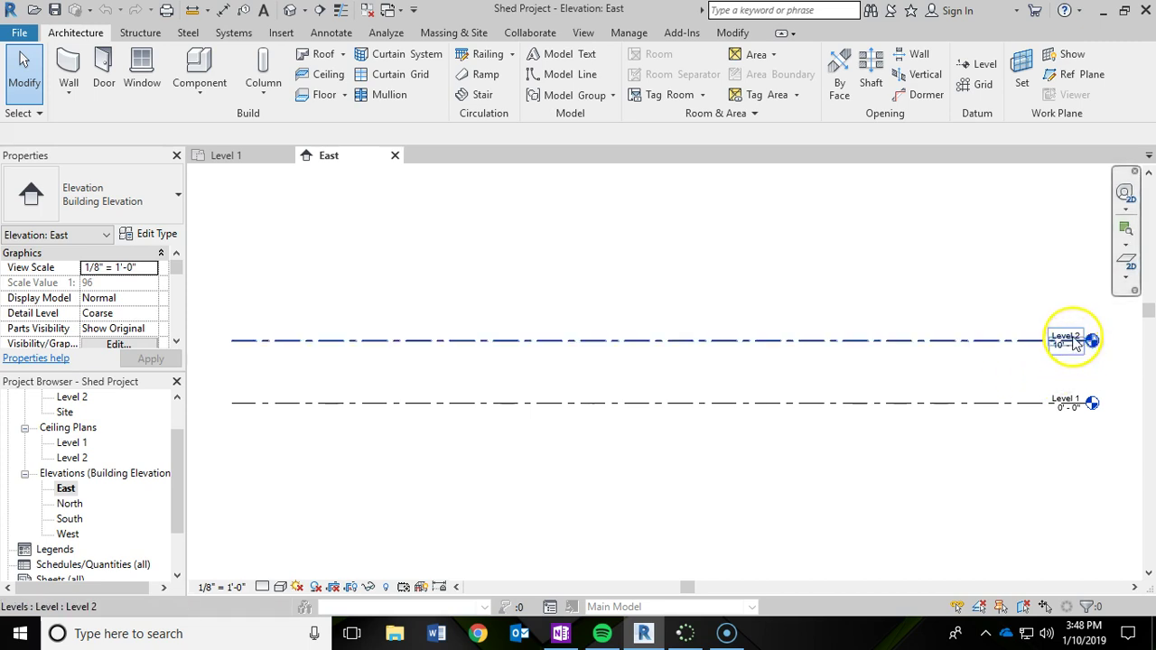
scroll(1072, 349, up, 2)
scroll(1074, 348, up, 2)
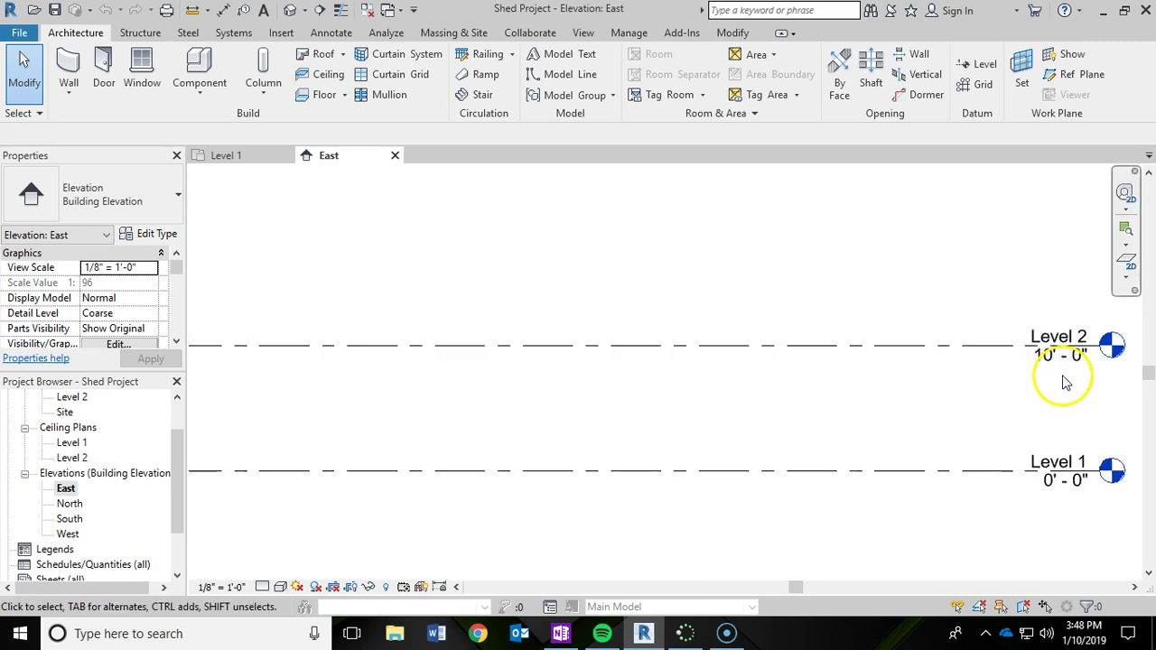
scroll(1077, 391, up, 1)
middle_drag(1076, 390, 785, 364)
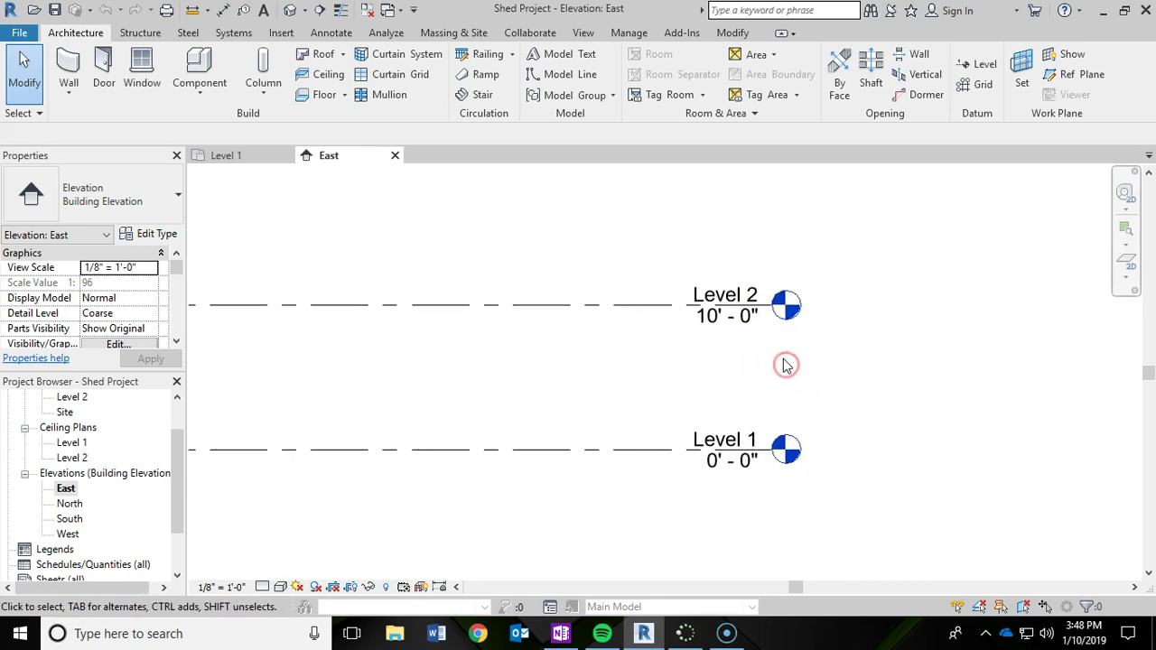
double_click(734, 294)
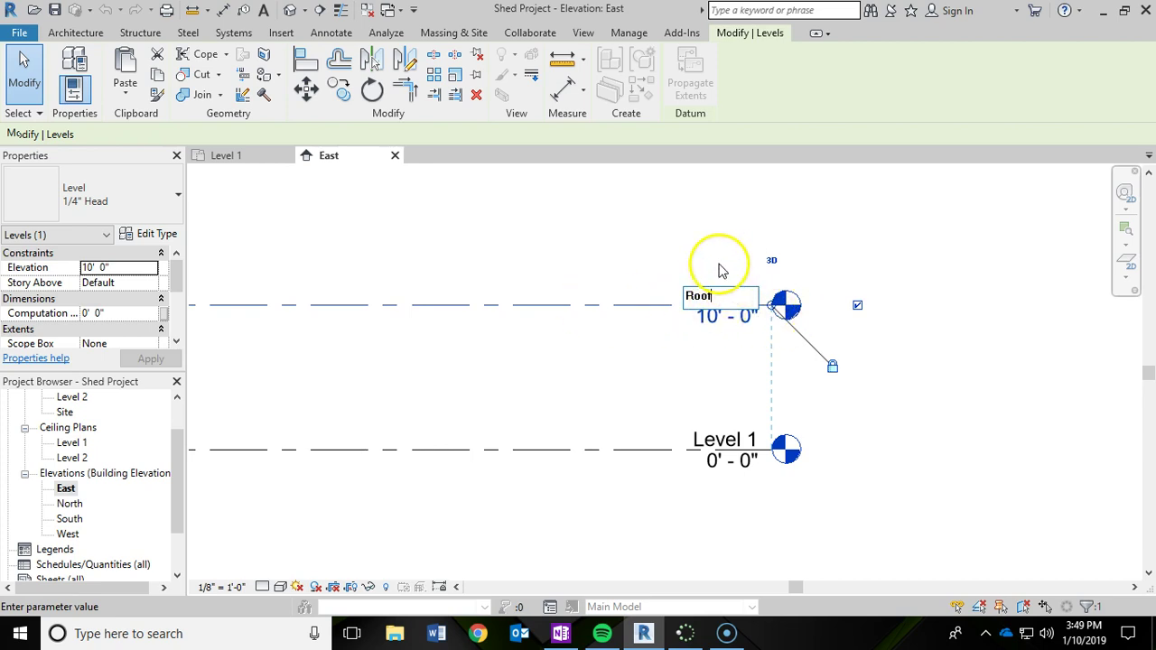
click(903, 262)
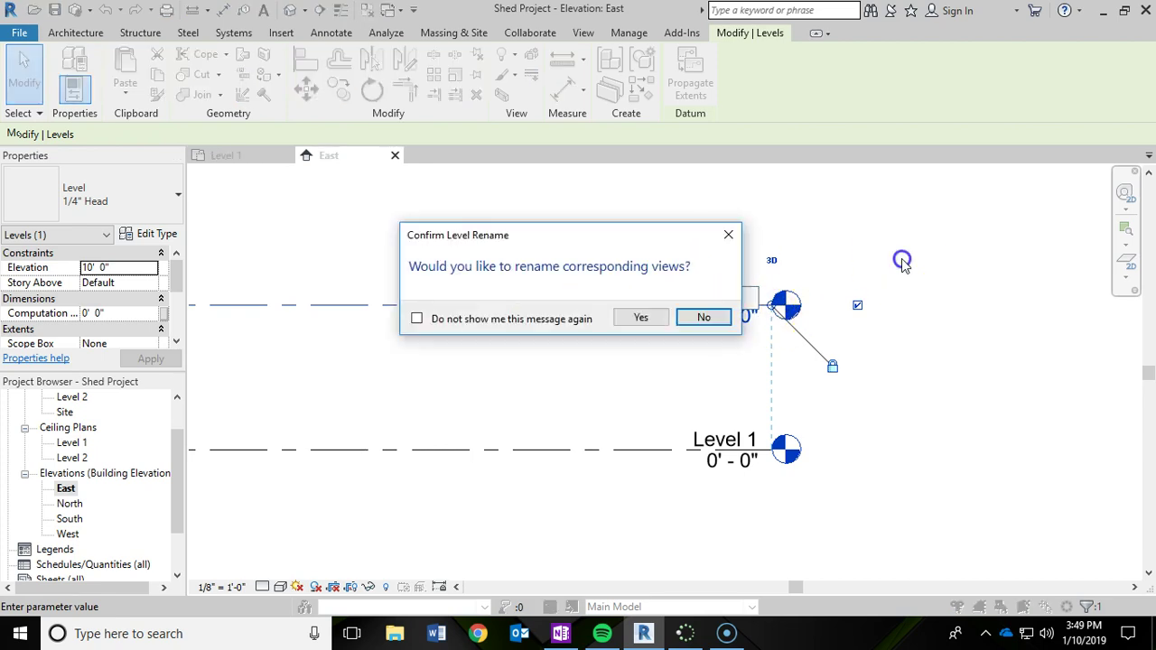
click(641, 311)
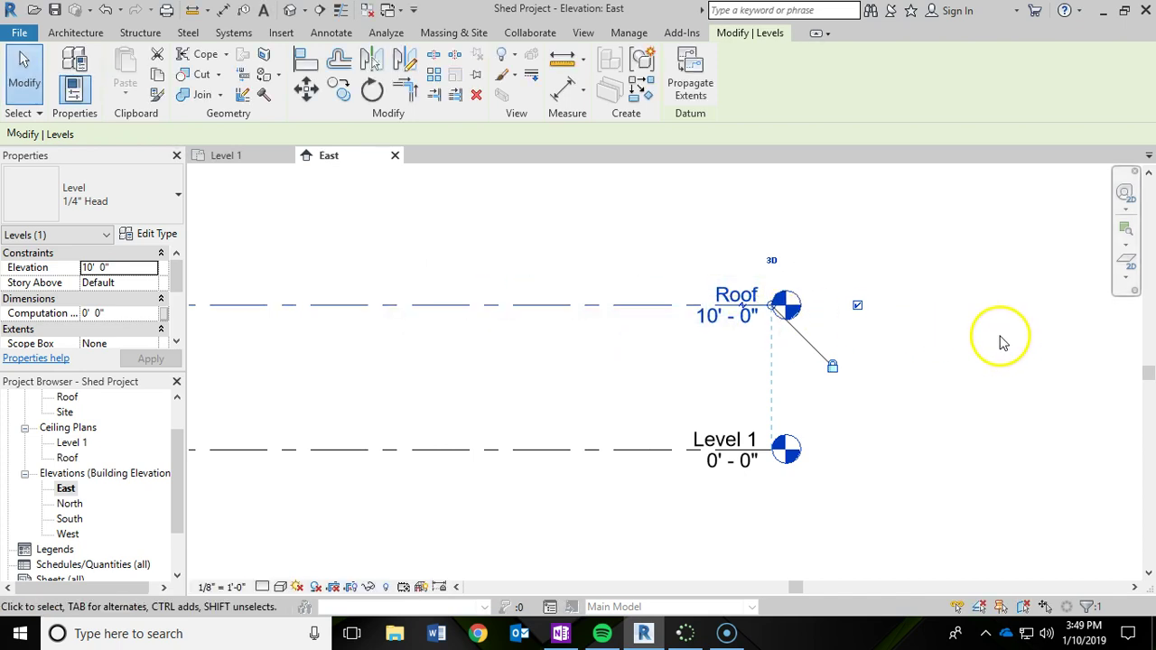
Set the Roof level's elevation to 8'-0" and save the project
click(725, 350)
click(720, 318)
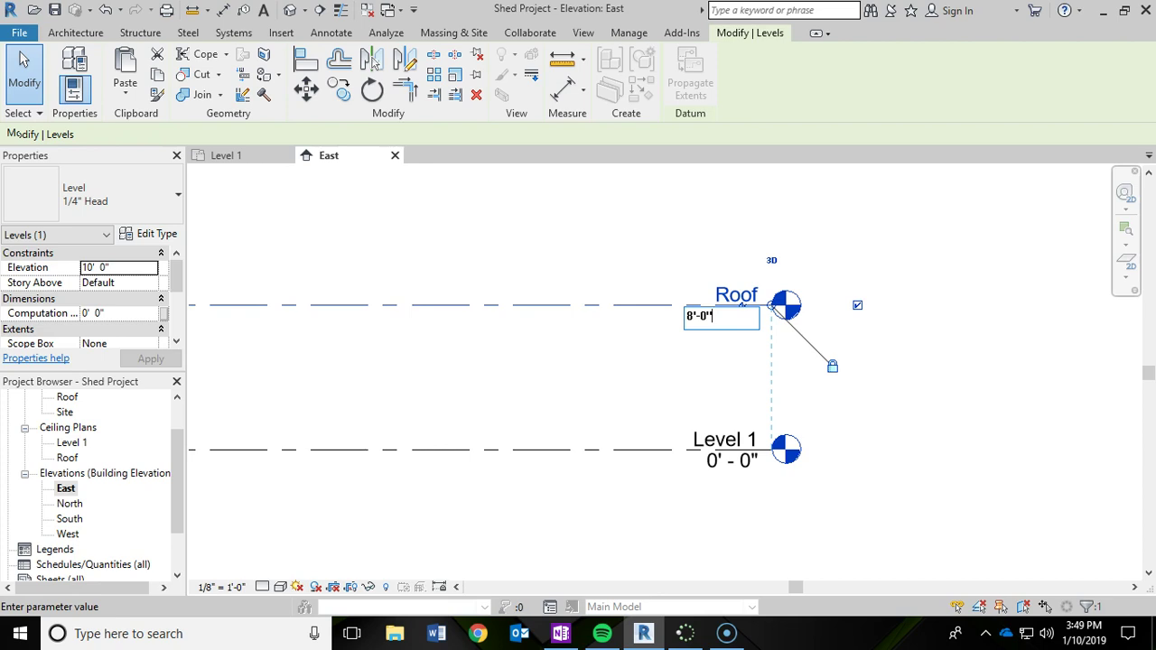
key(Return)
click(755, 387)
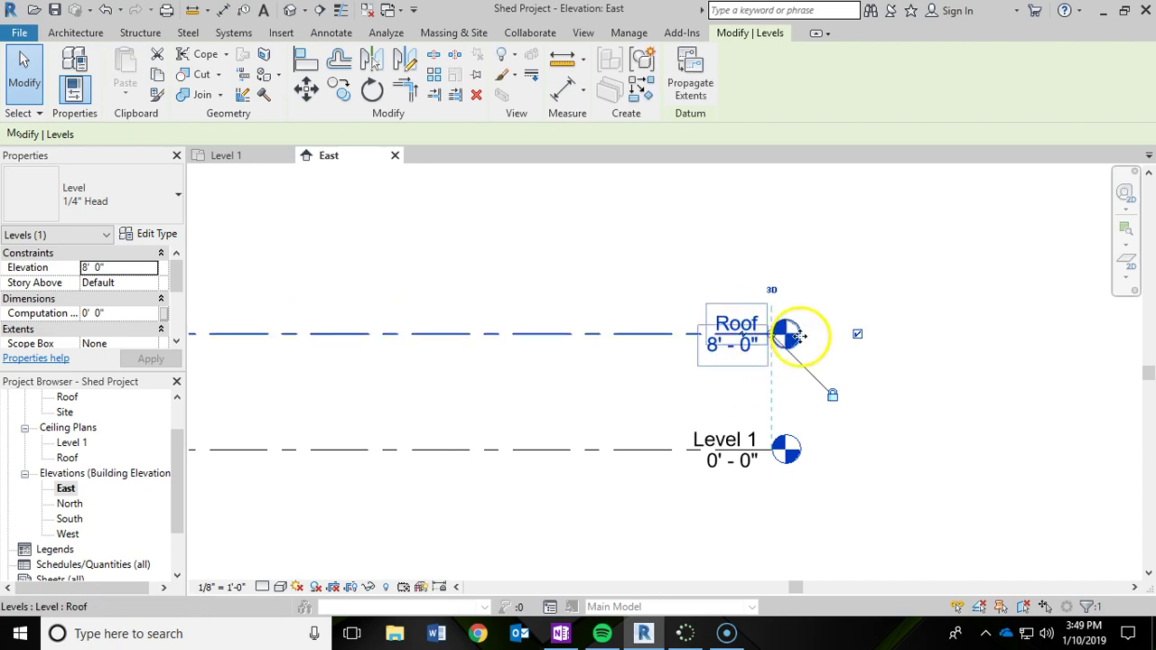
click(695, 336)
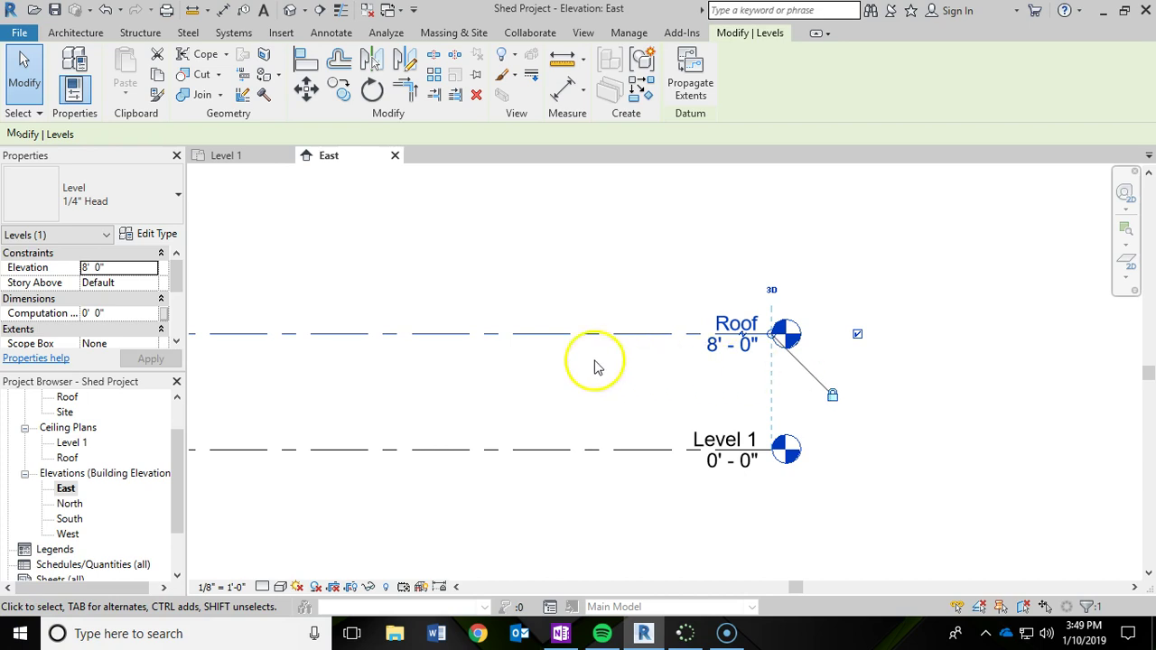
click(56, 10)
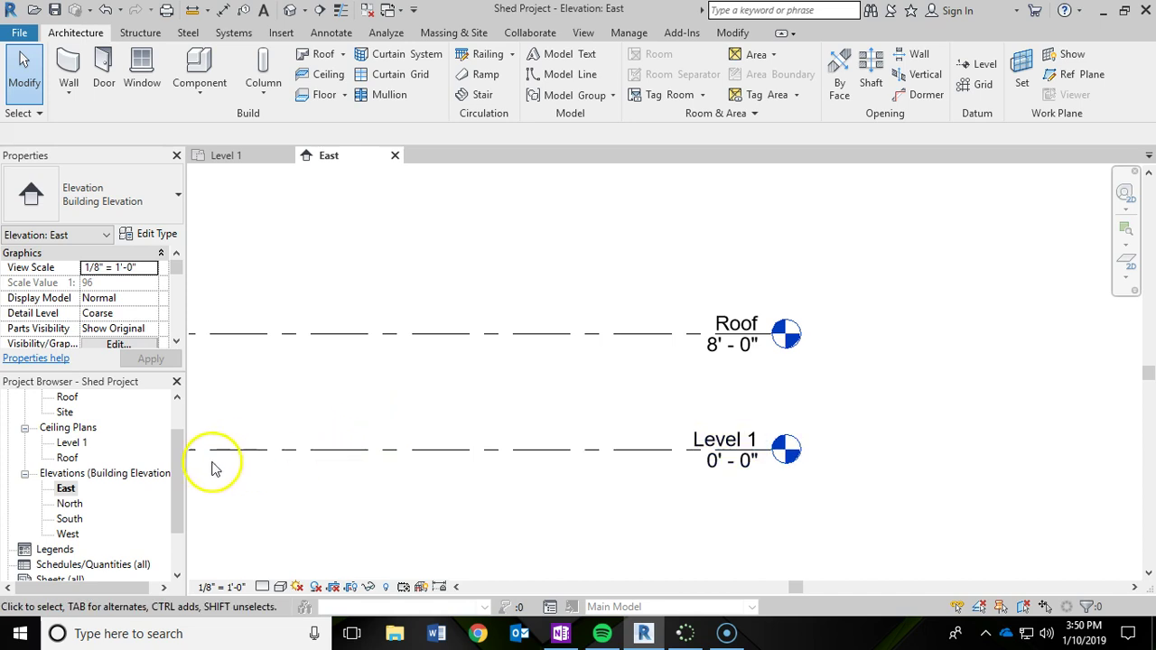
Switch between the open Level 1 floor plan and East elevation, ending on the Level 1 floor plan
drag(181, 464, 185, 436)
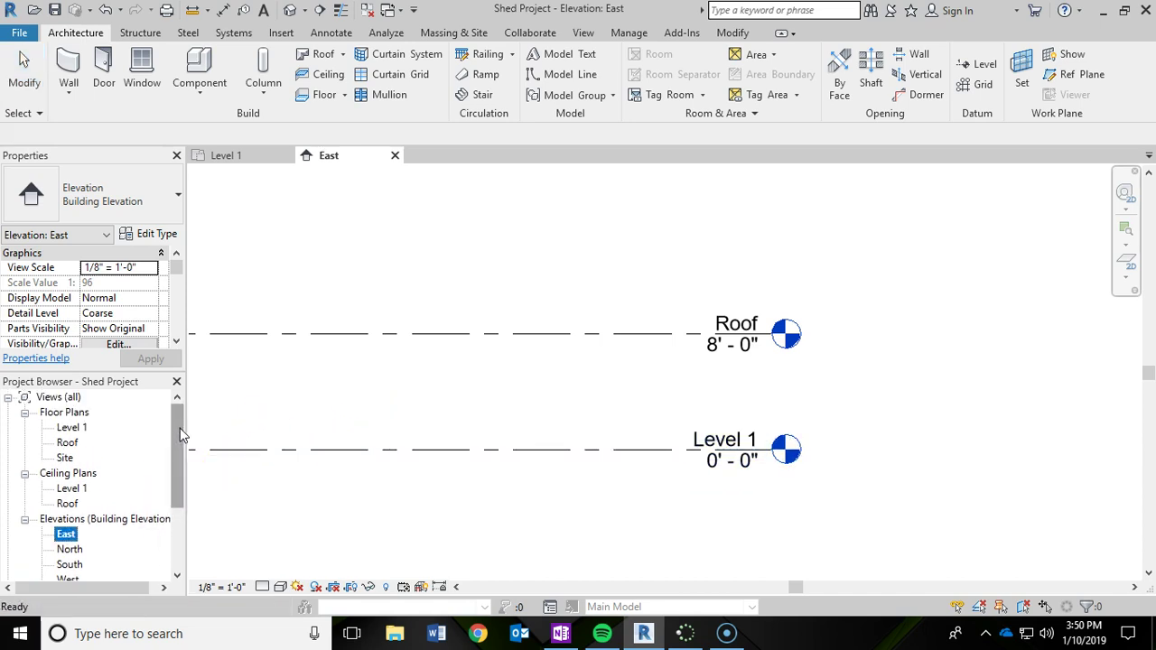
click(224, 158)
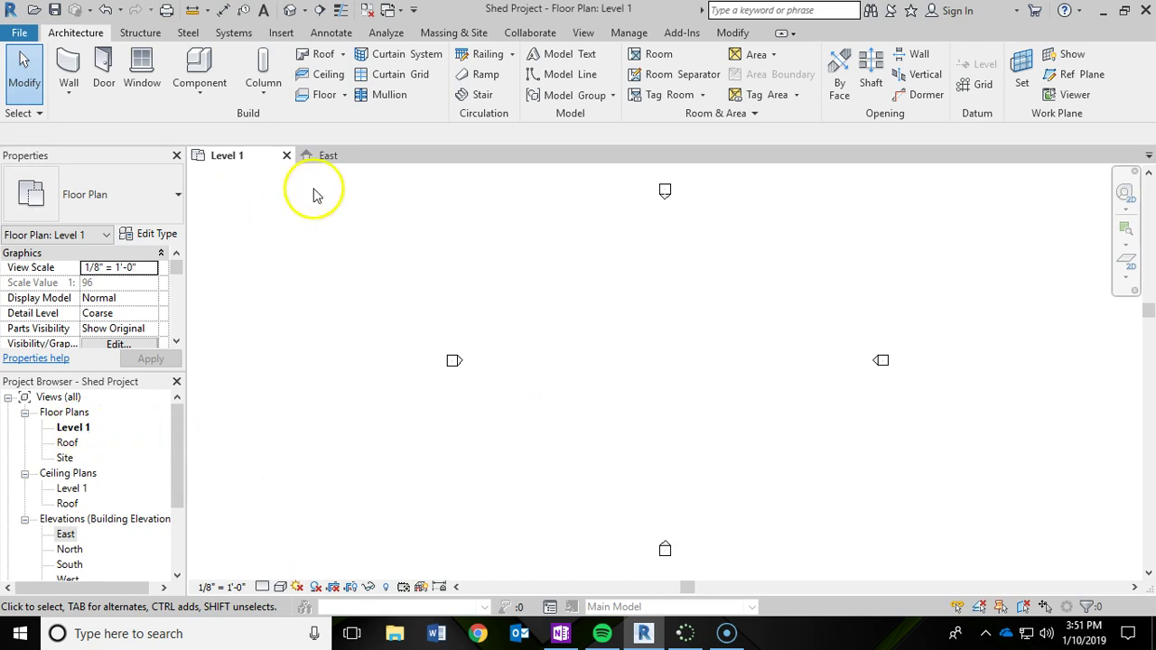
click(328, 155)
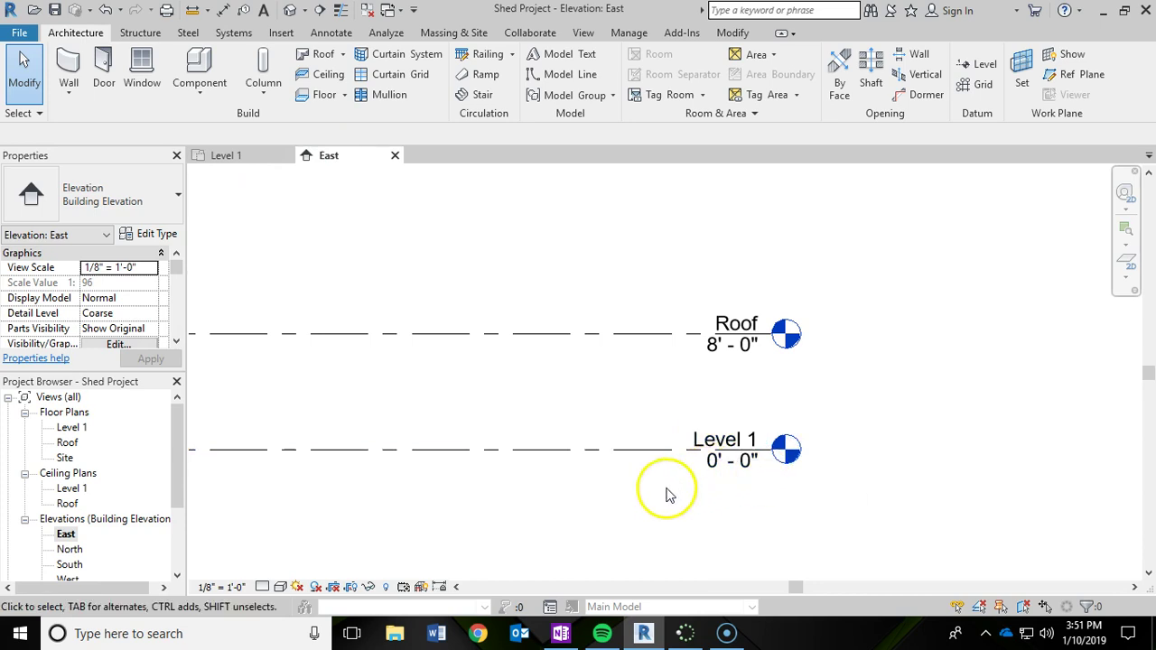
click(251, 158)
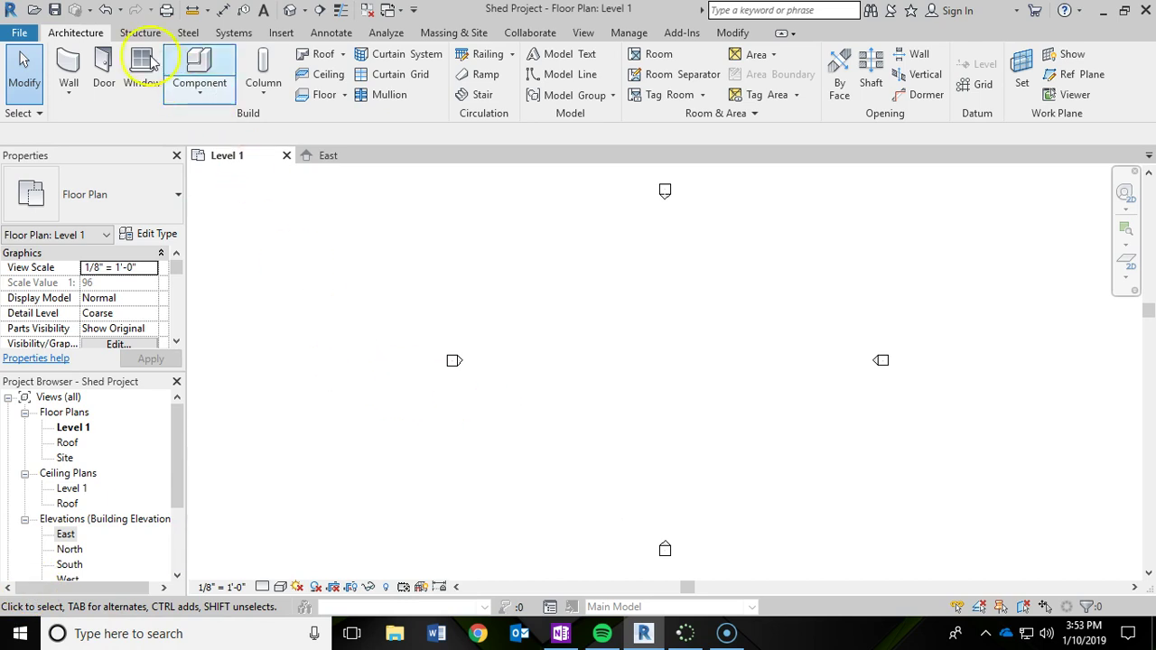
Start the Wall tool on Level 1 and choose the Exterior - Brick on Mtl. Stud wall type
click(75, 65)
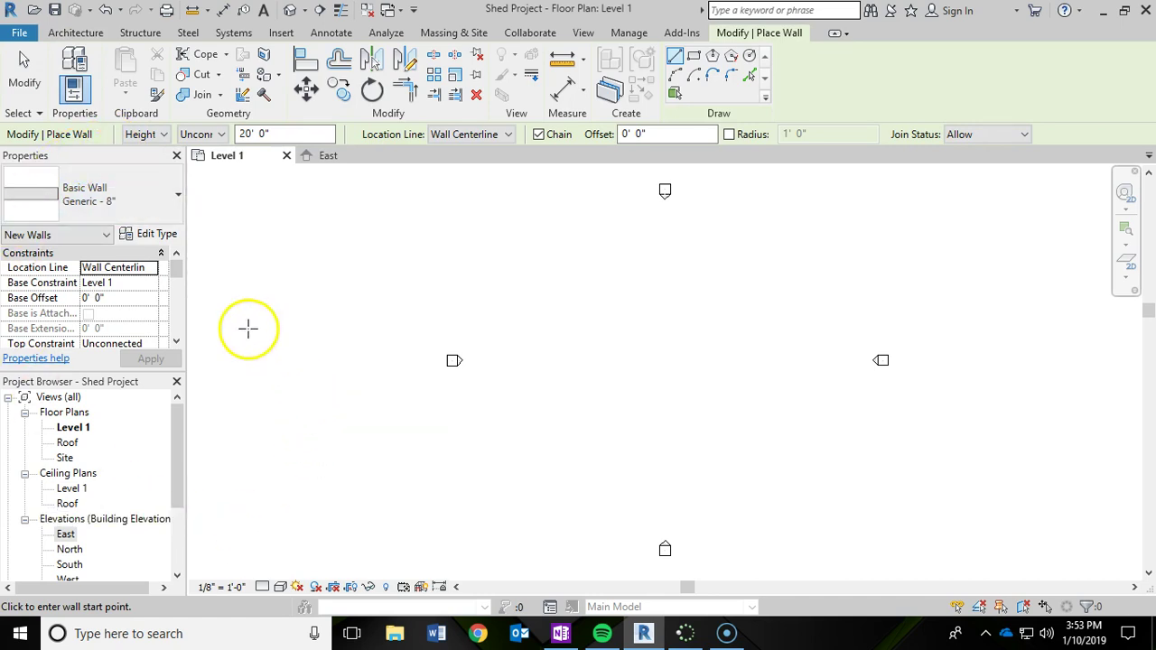
click(177, 198)
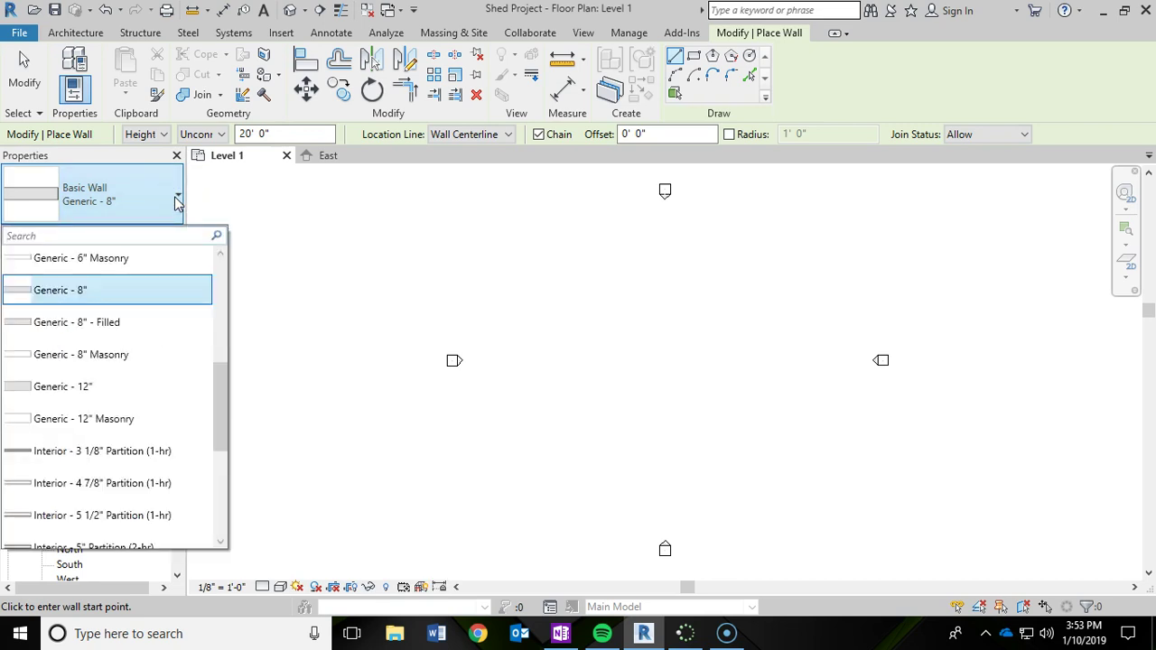
drag(223, 403, 238, 268)
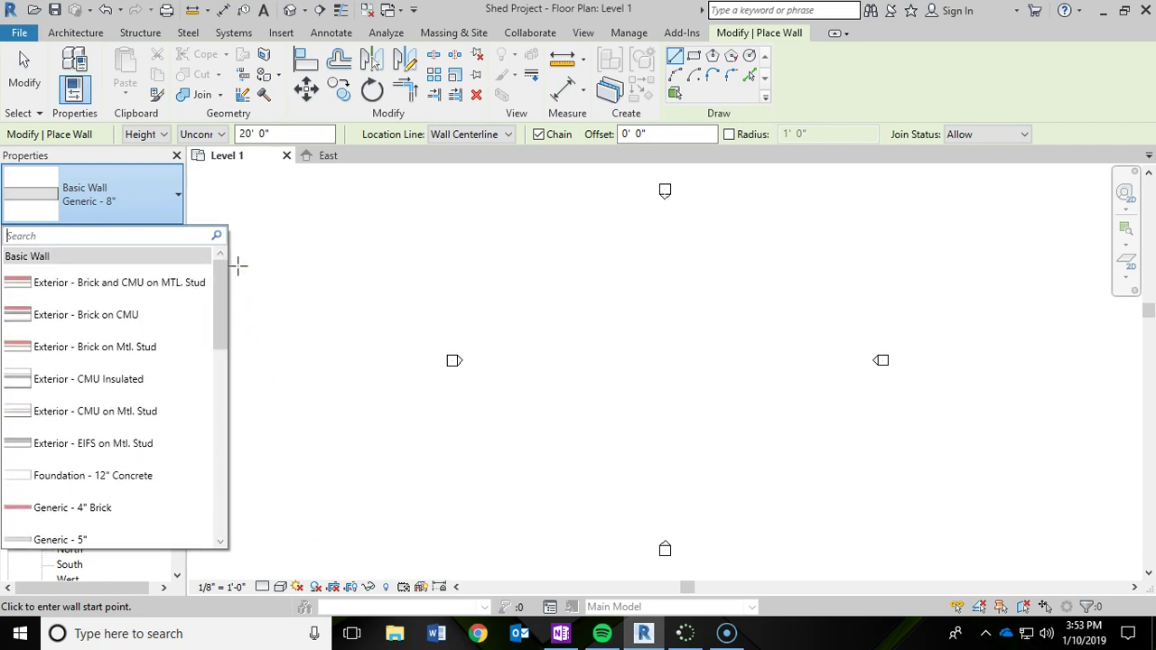
click(32, 588)
click(173, 195)
drag(225, 403, 239, 281)
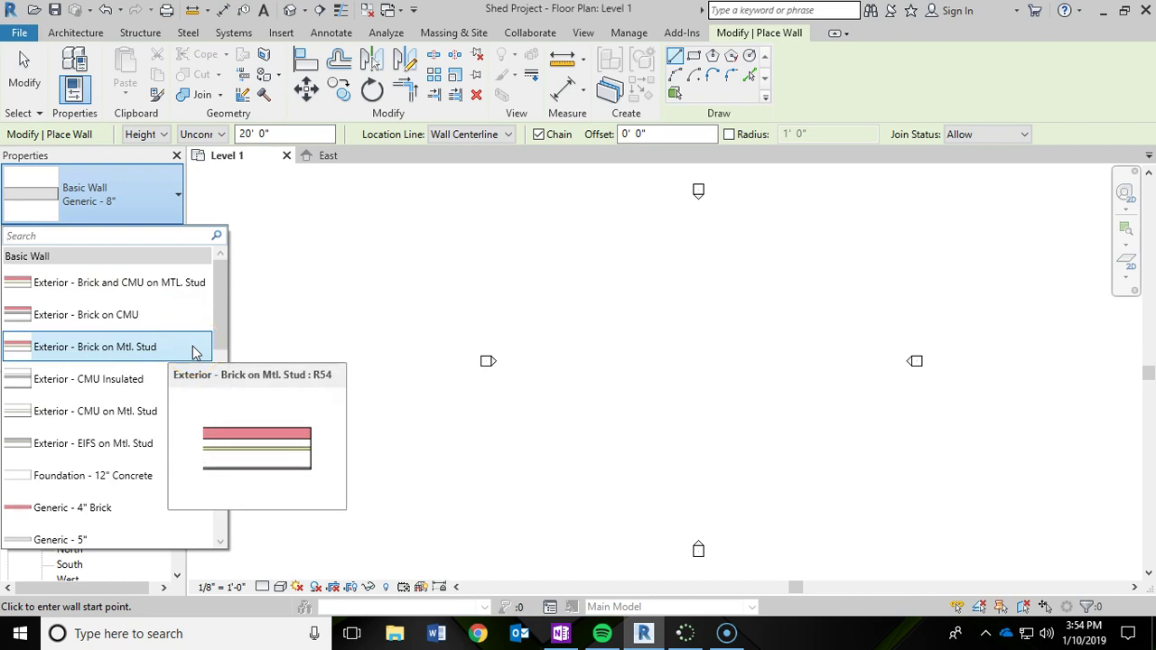
click(192, 349)
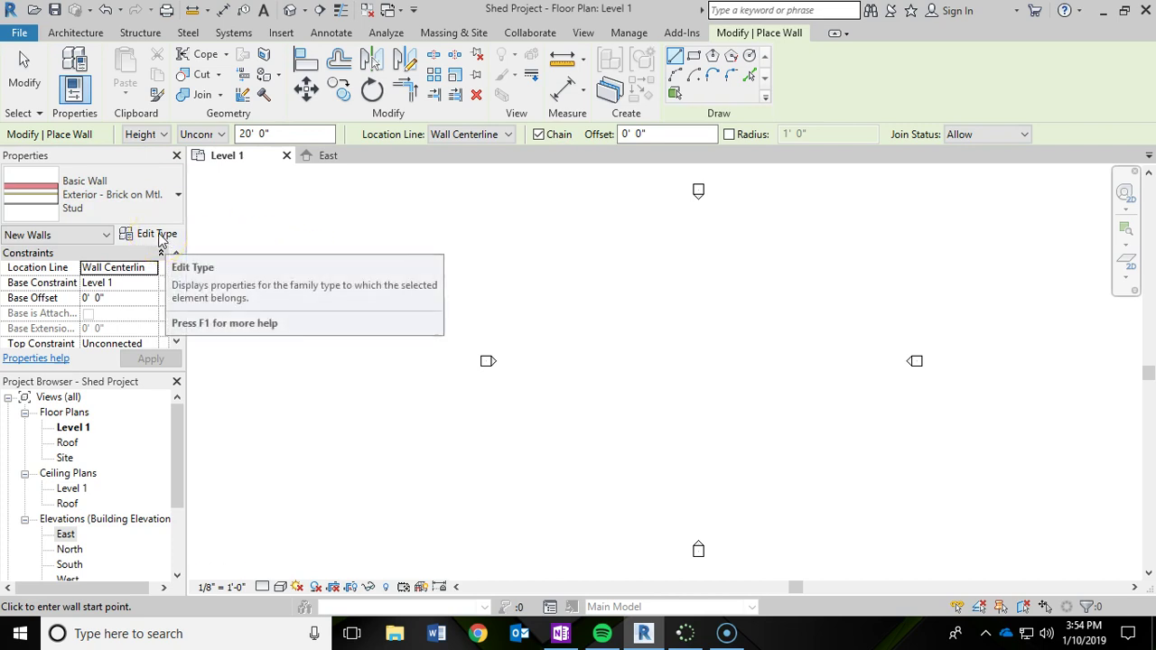
Duplicate the Exterior - Brick on Mtl. Stud wall type under the name Exterior - Shed Wall
click(159, 236)
click(181, 224)
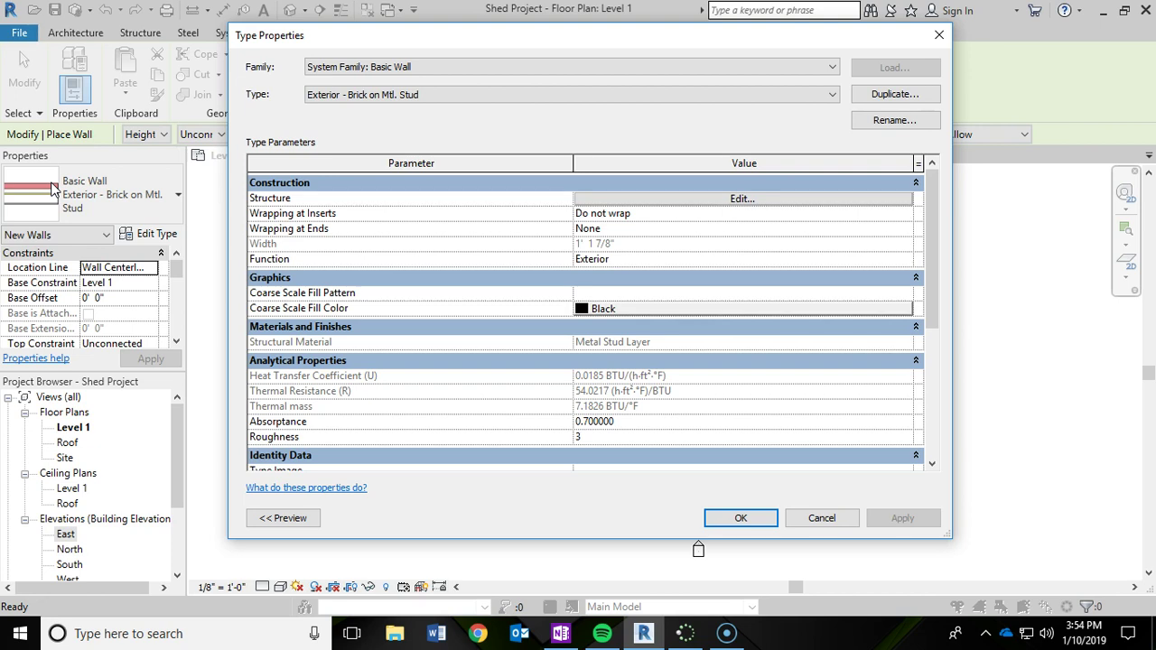
click(895, 94)
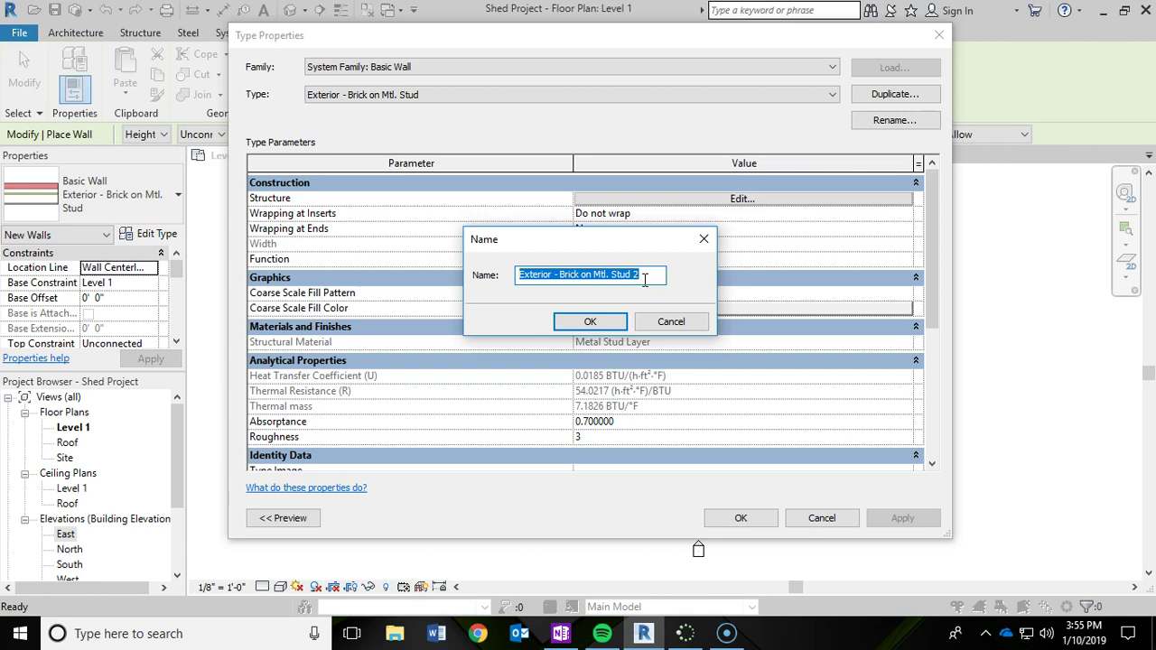
text(W)
key(BackSpace)
text(Exterior - Shed Wall)
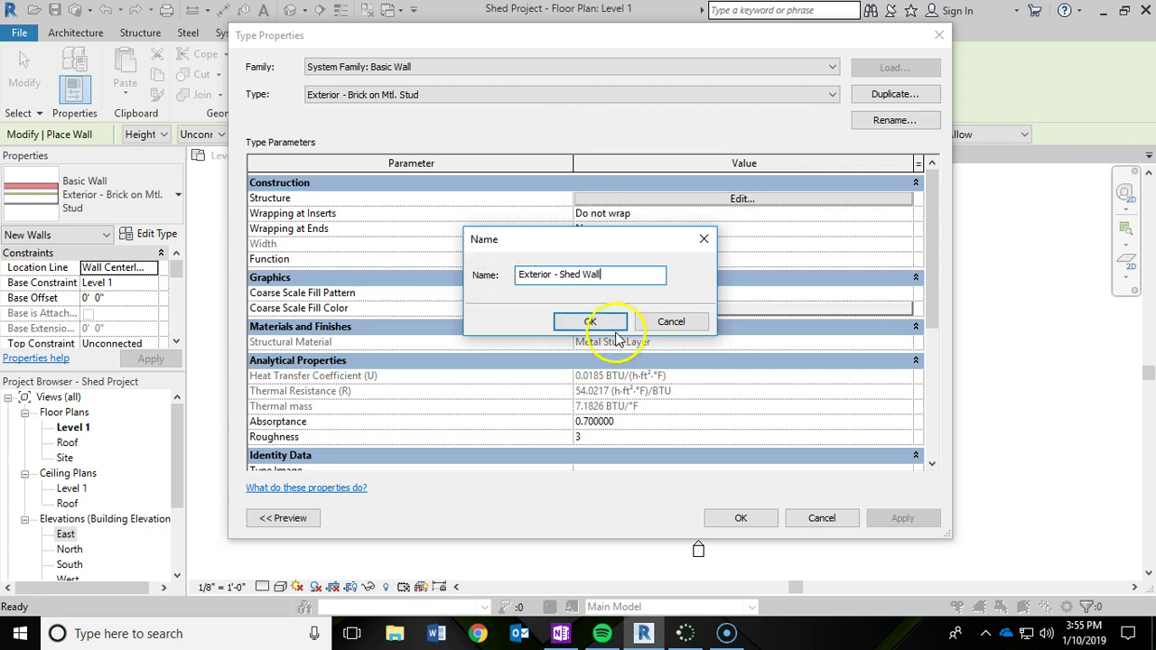
click(605, 327)
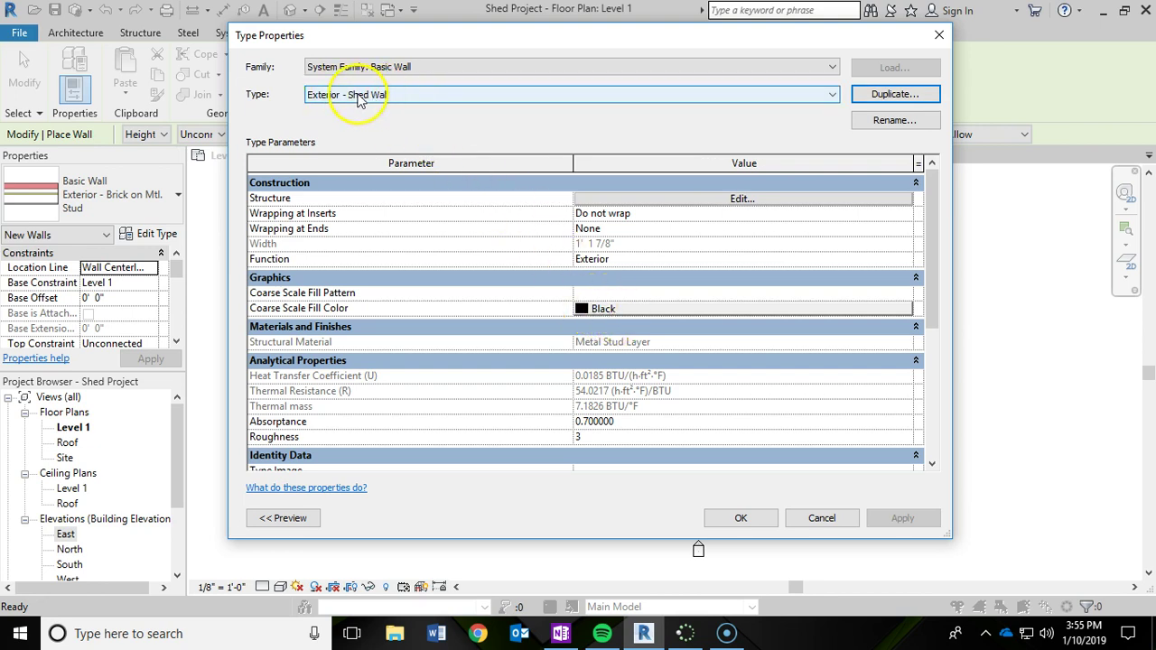
Open the Shed Wall type's layer structure with its preview and delete the Brick, Common finish layer
mouse_move(279, 201)
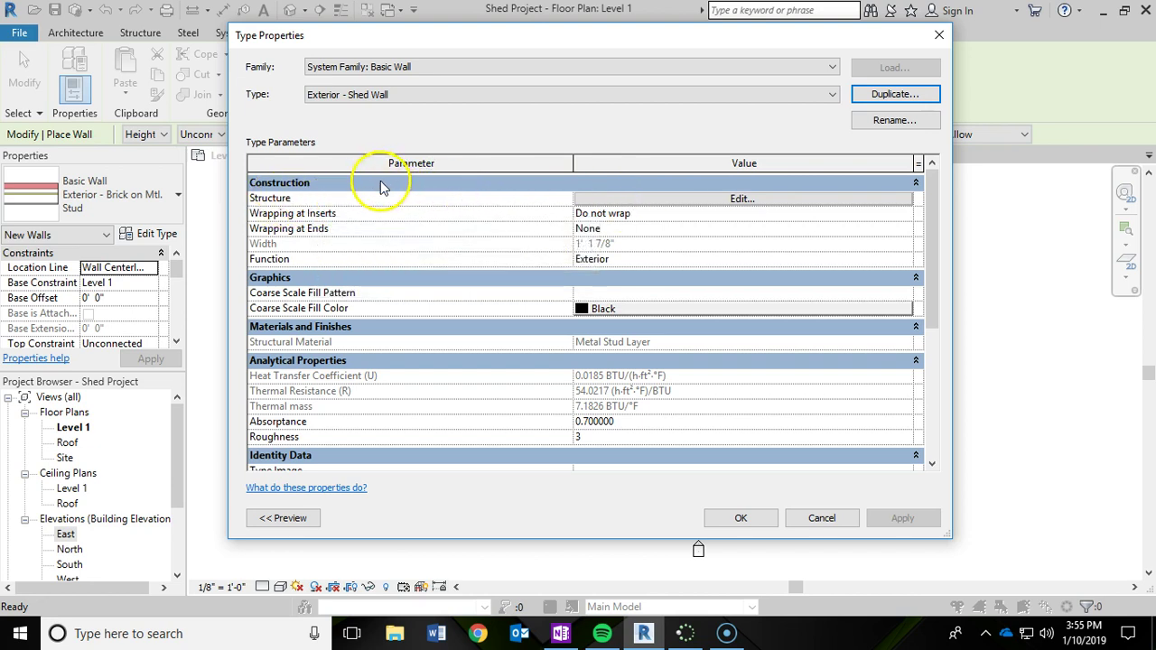
click(630, 200)
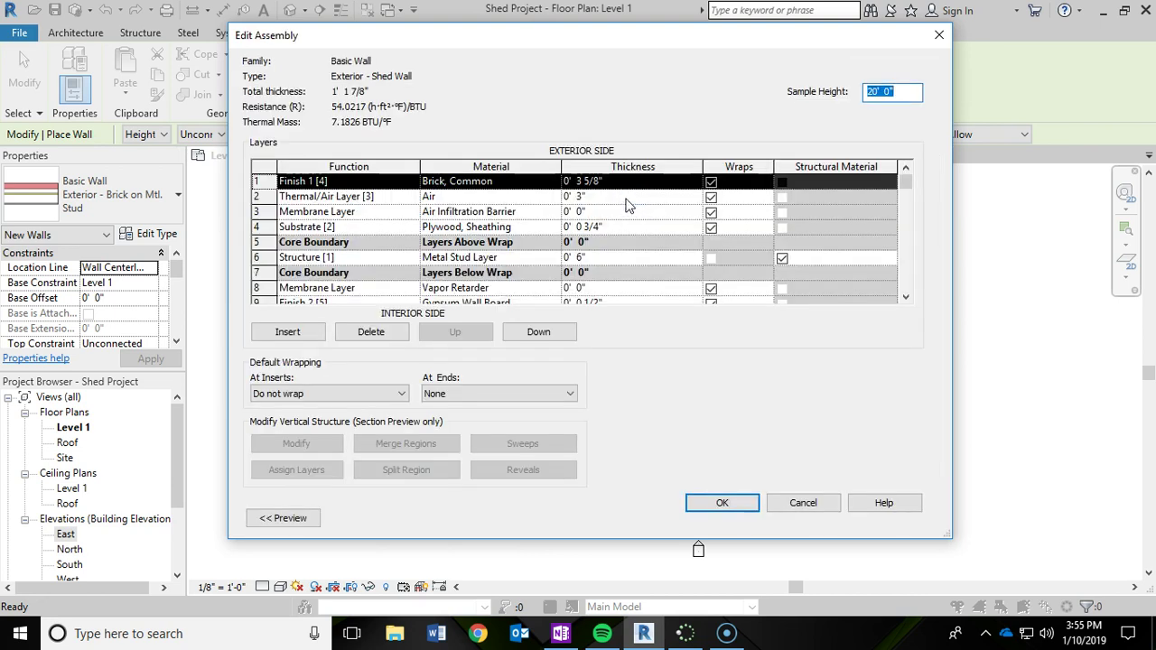
click(291, 519)
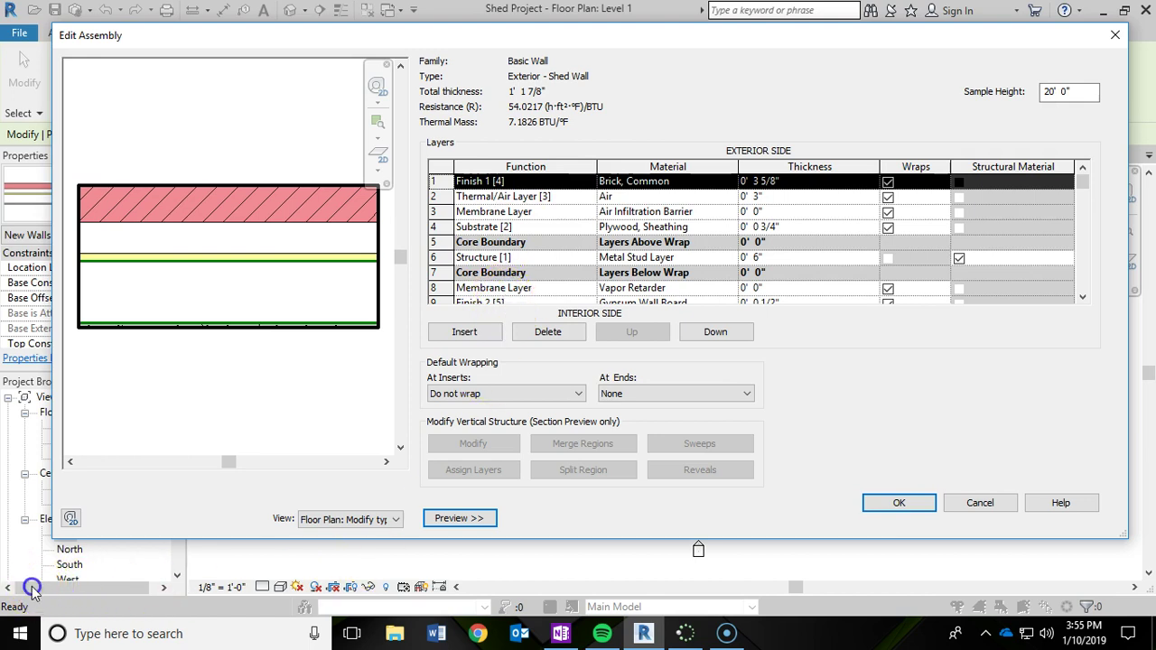
click(657, 431)
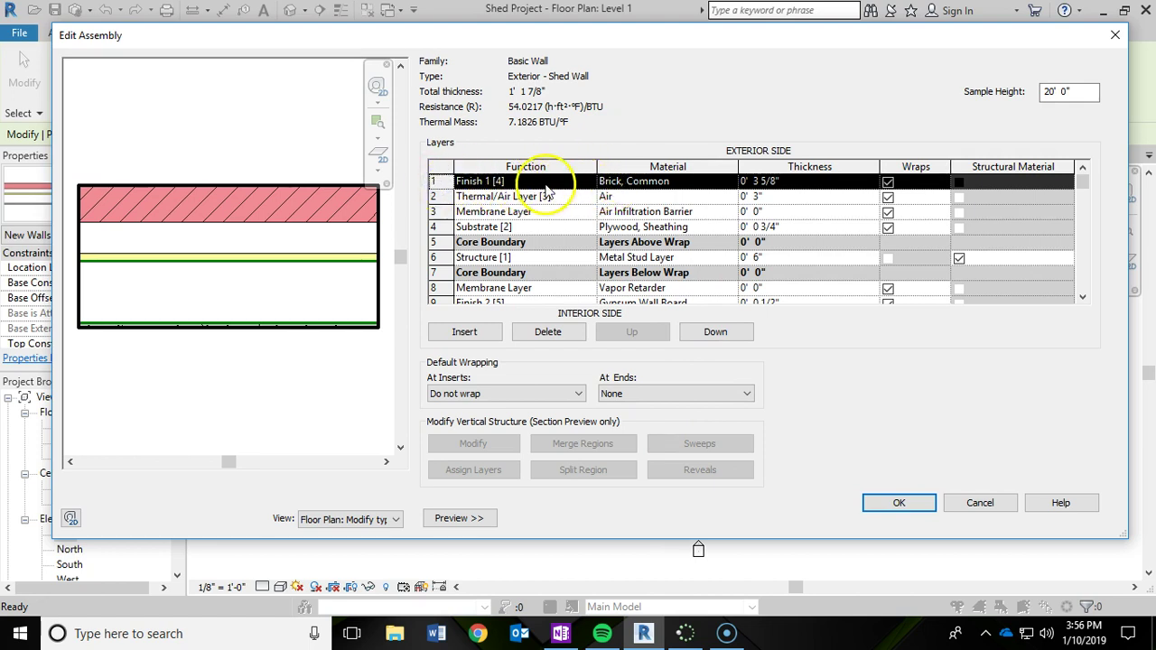
click(552, 334)
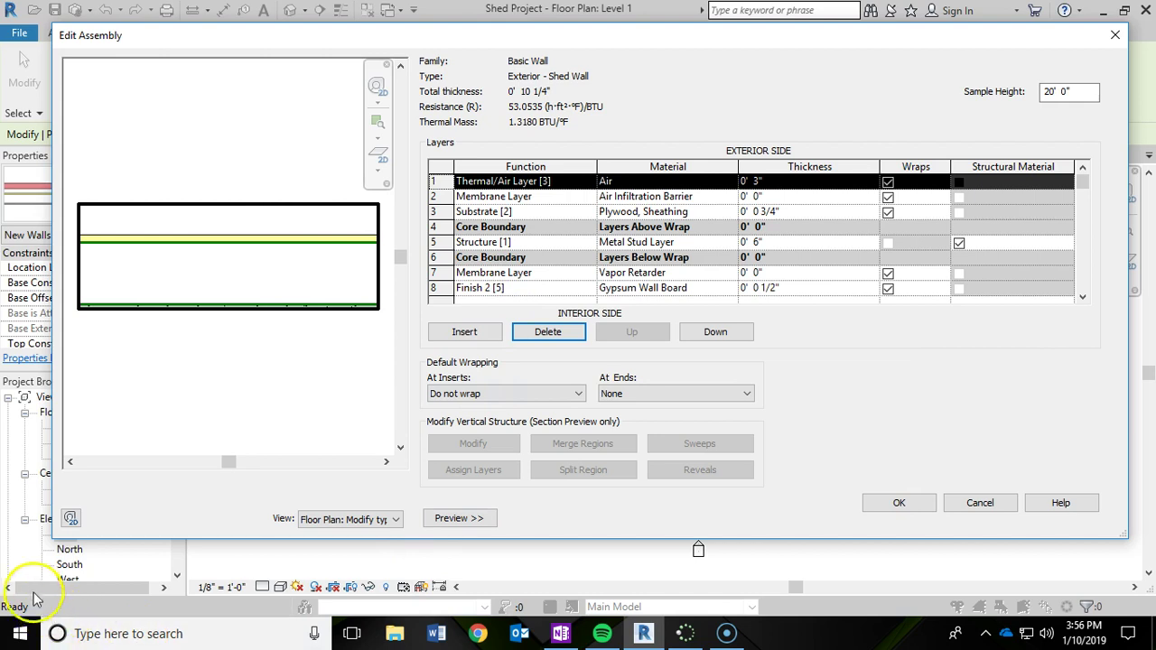
Insert a new outermost layer on the exterior side and set its function to Finish 1 [4]
click(463, 333)
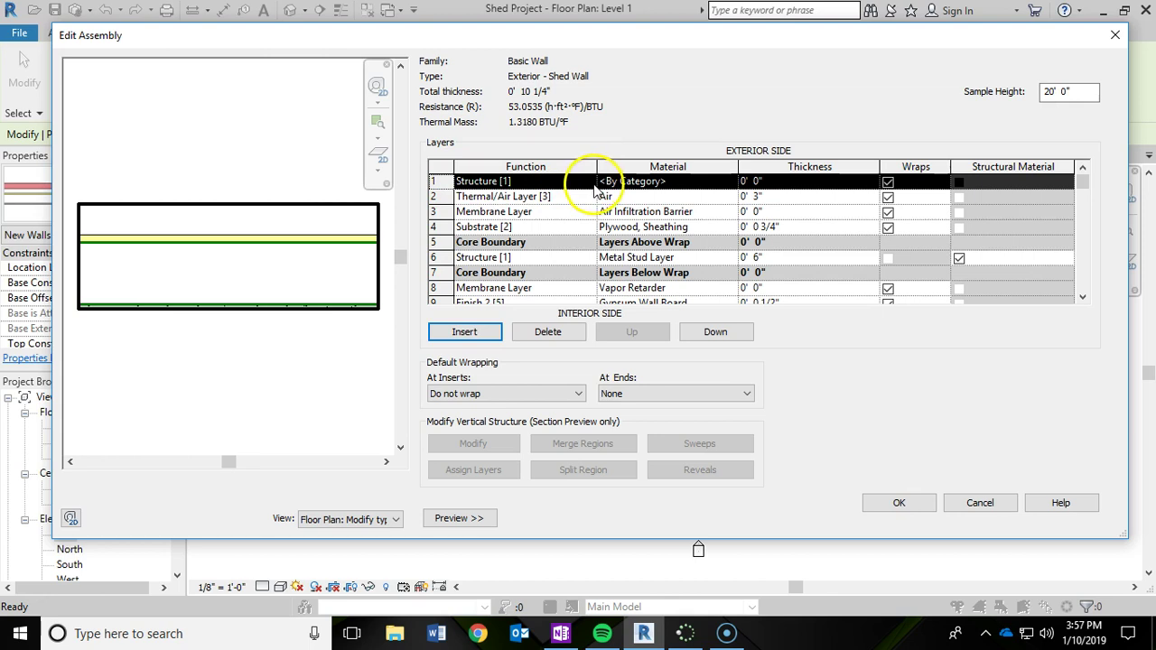
click(512, 181)
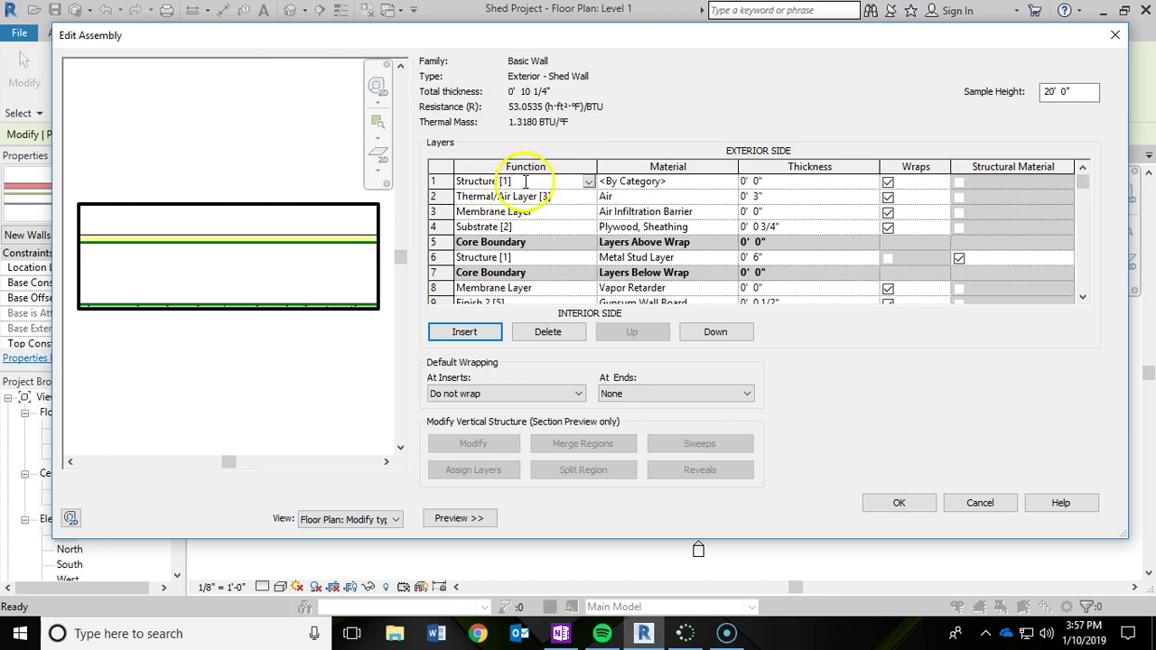
click(588, 182)
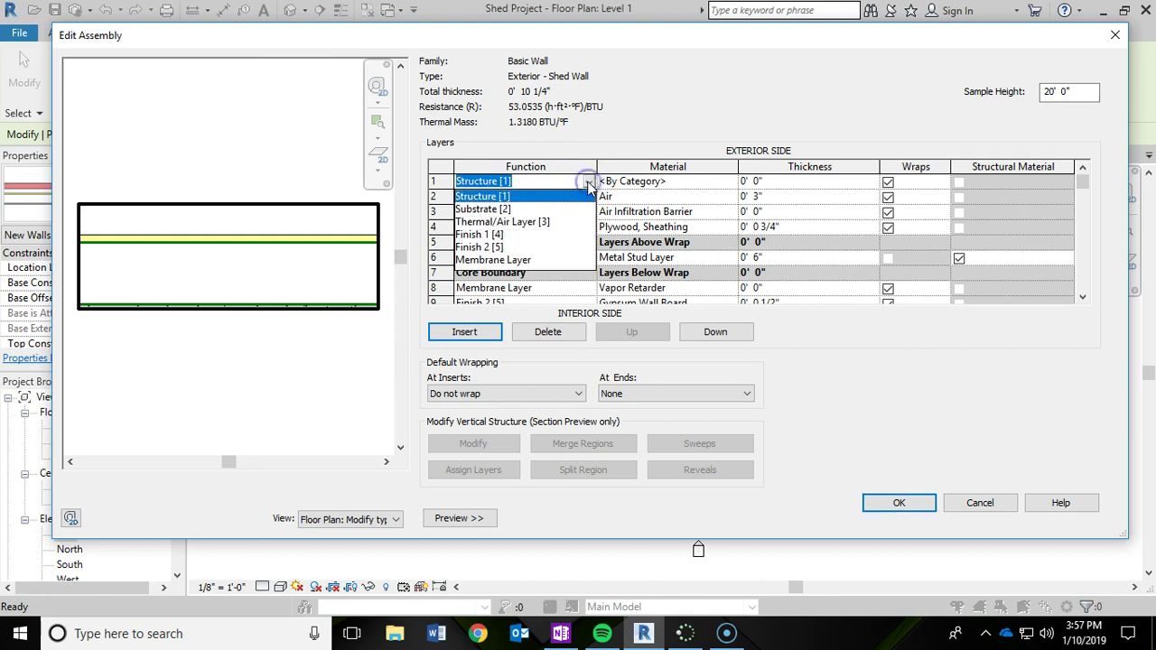
click(478, 235)
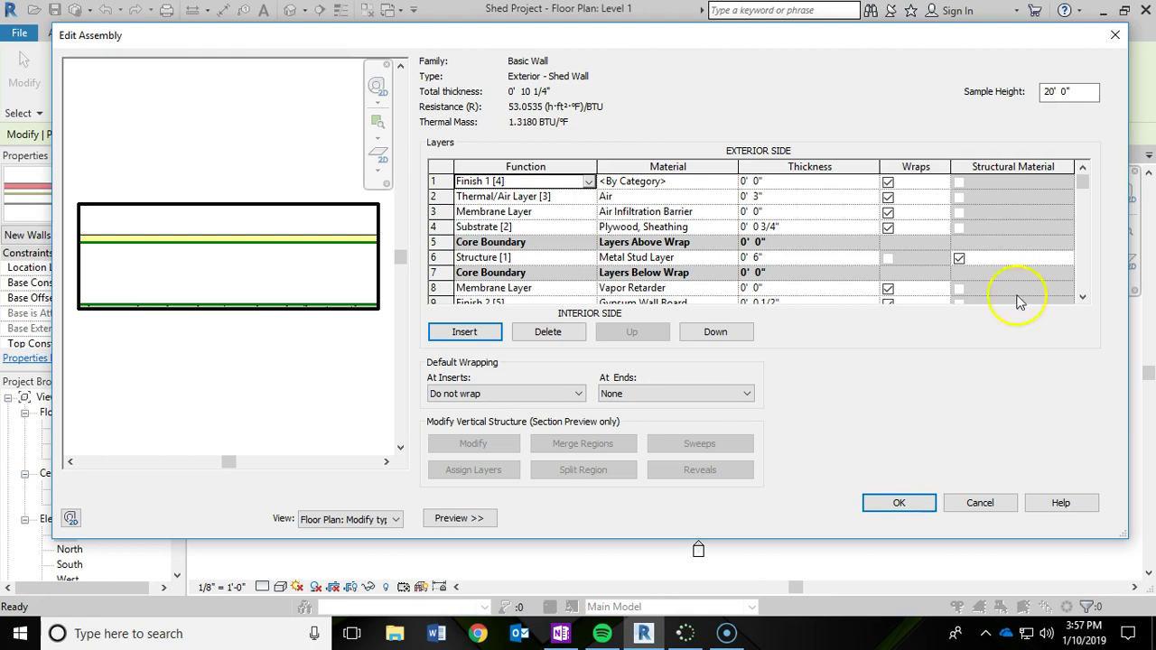
Create a new material for the exterior Finish 1 layer and name it Siding
click(681, 180)
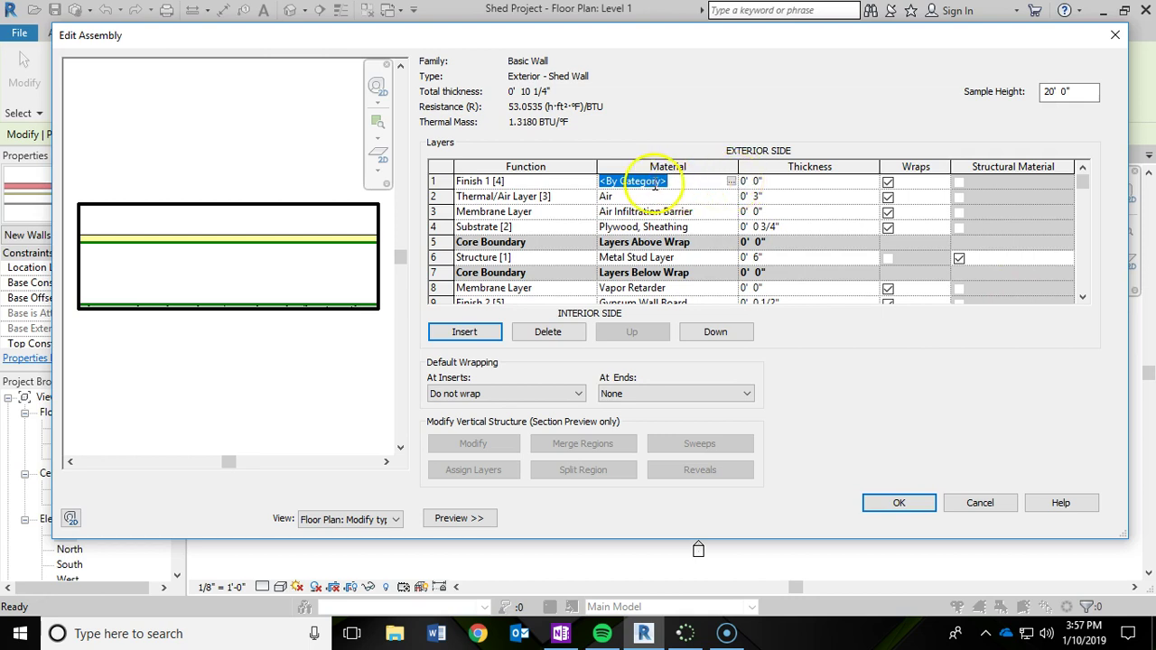
click(732, 182)
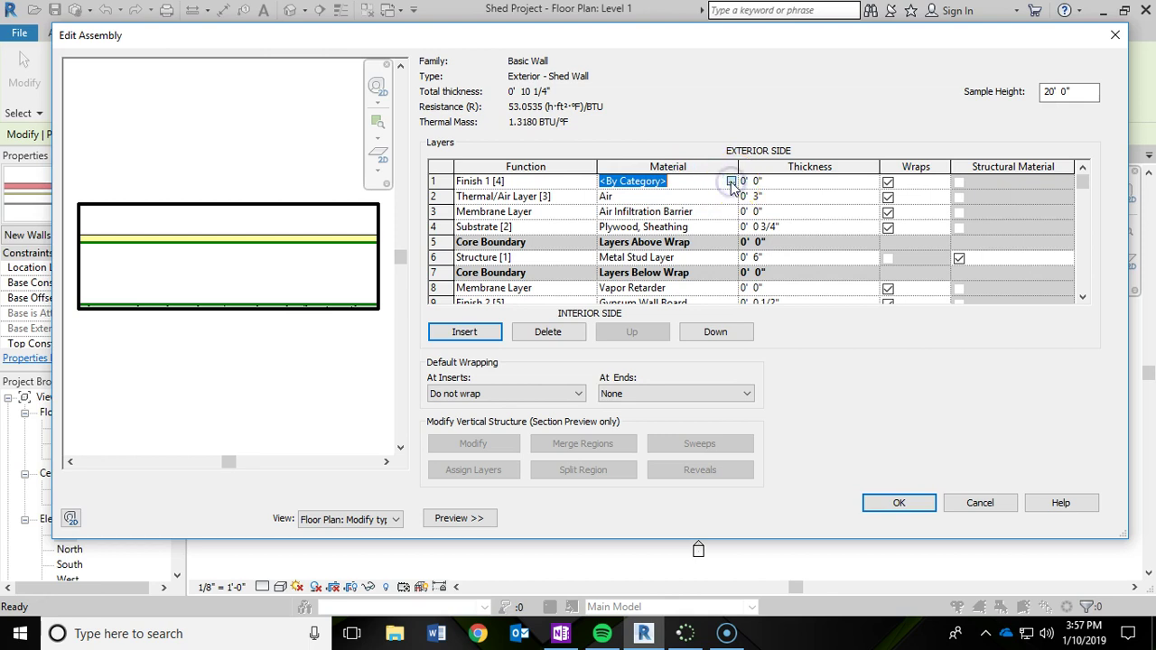
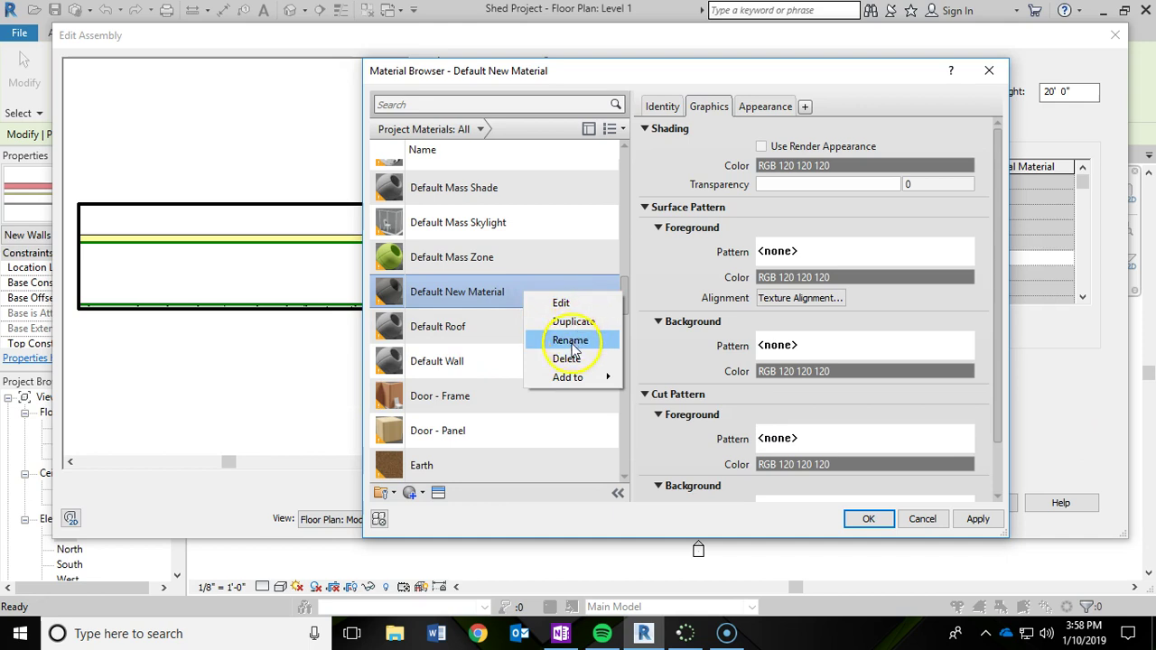
text(Siding)
click(565, 293)
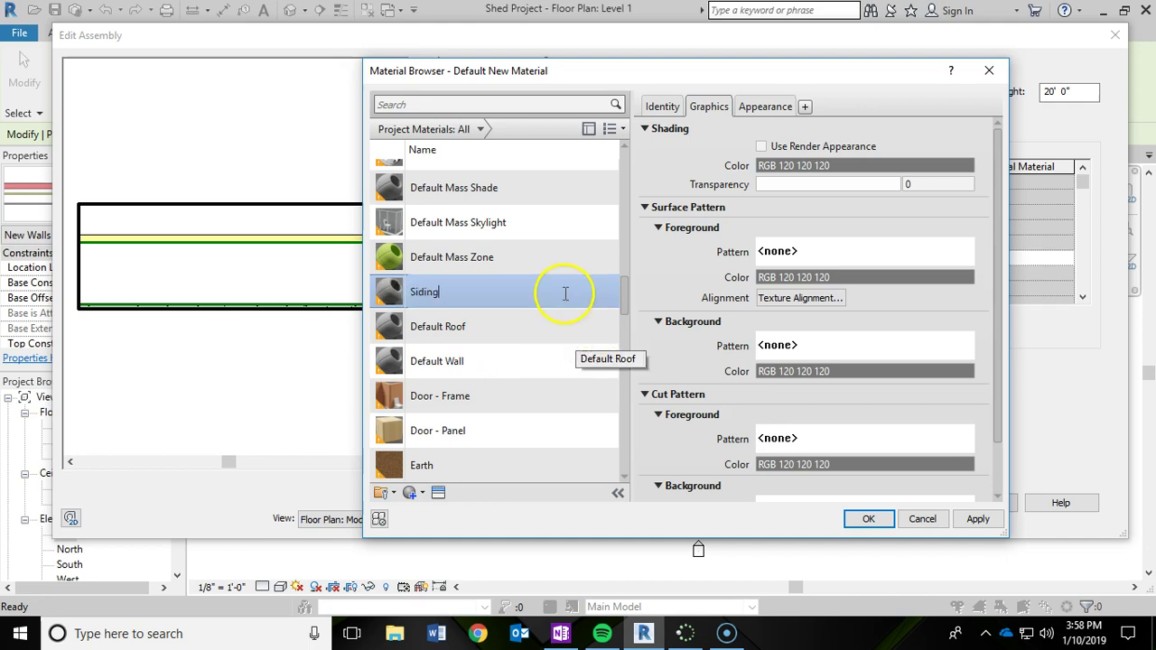
key(Return)
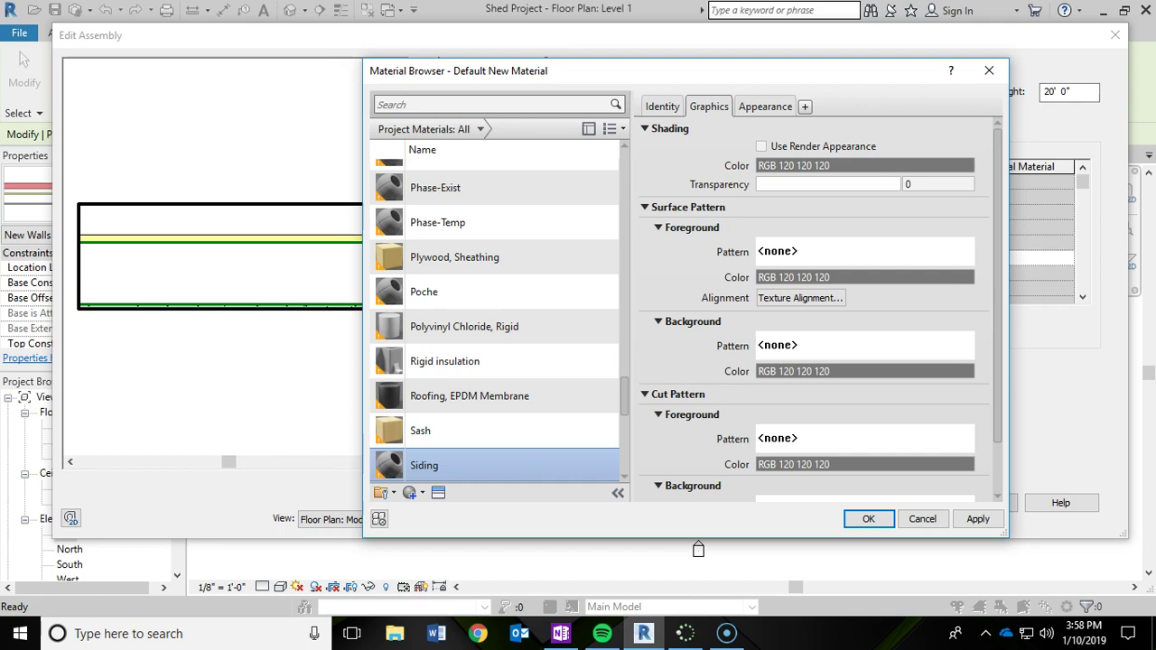
Find the Clapboards - Smooth - 4" asset by searching for siding, give it to the Siding material, and assign the material to the finish layer
click(438, 494)
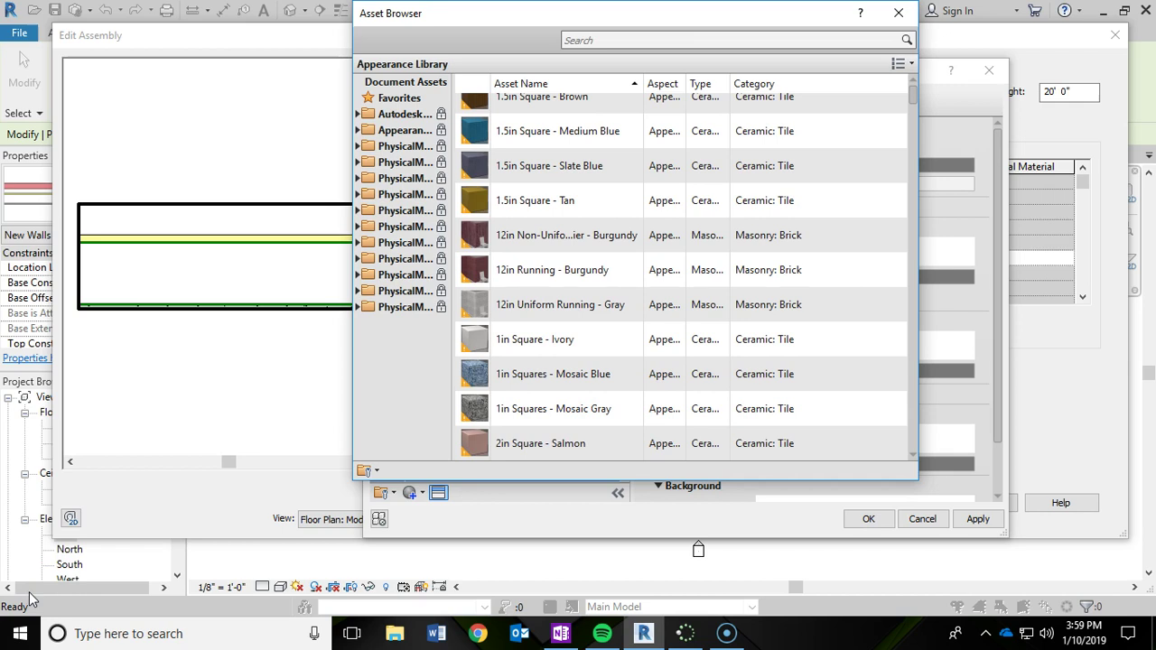
click(604, 38)
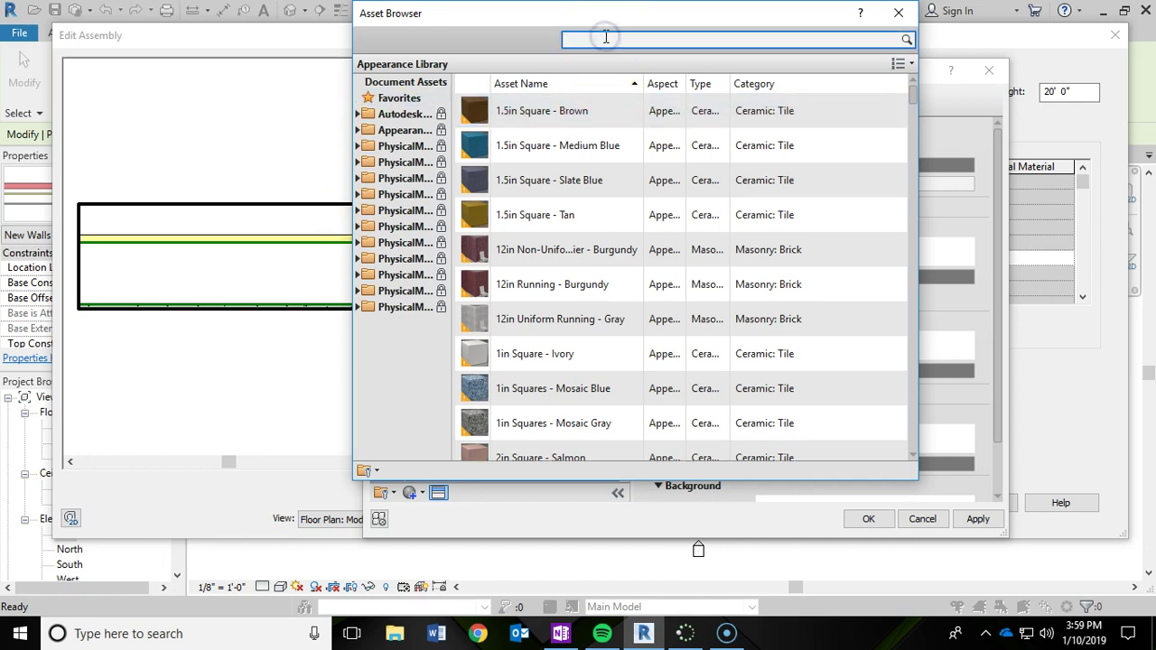
text(siding)
key(Return)
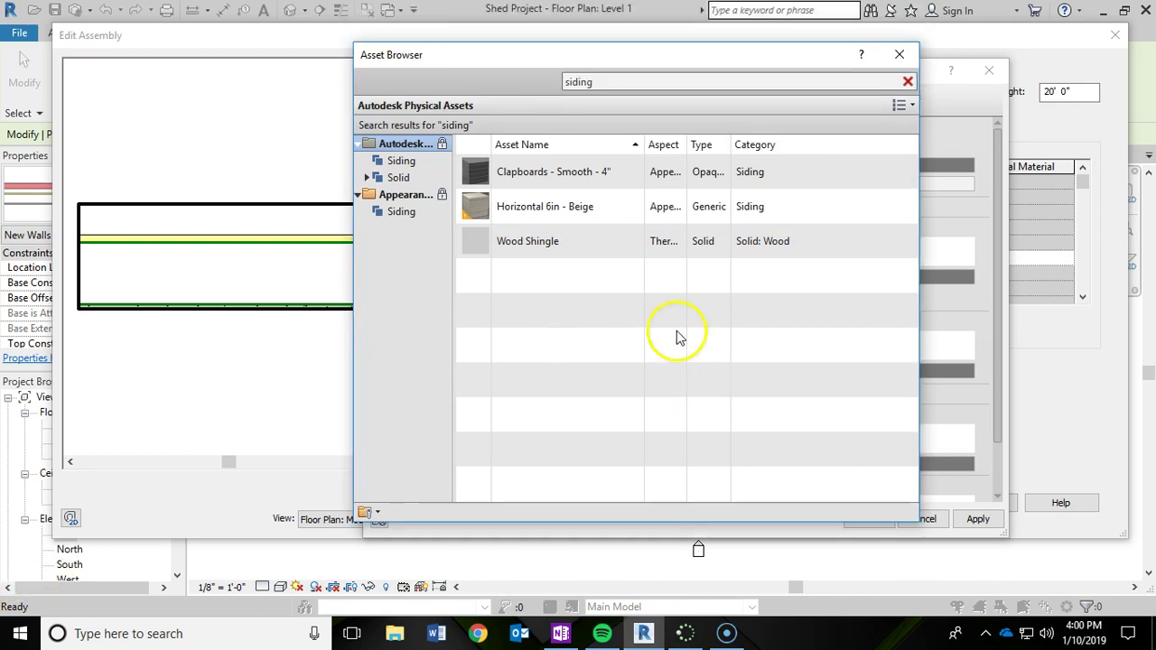
click(817, 173)
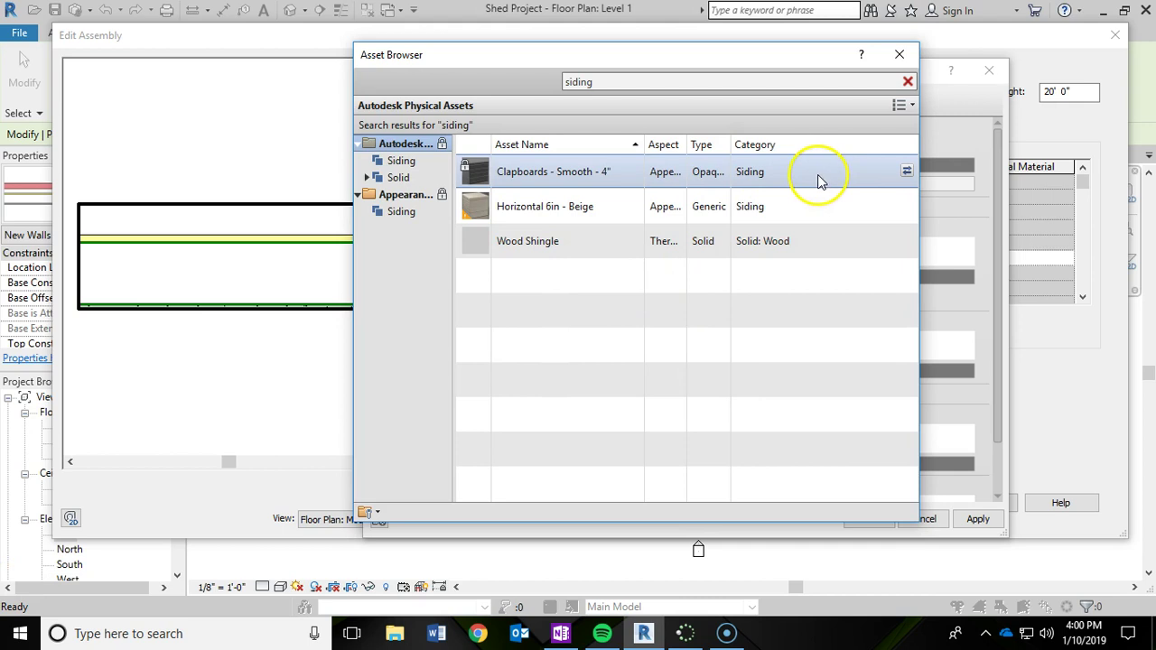
click(907, 172)
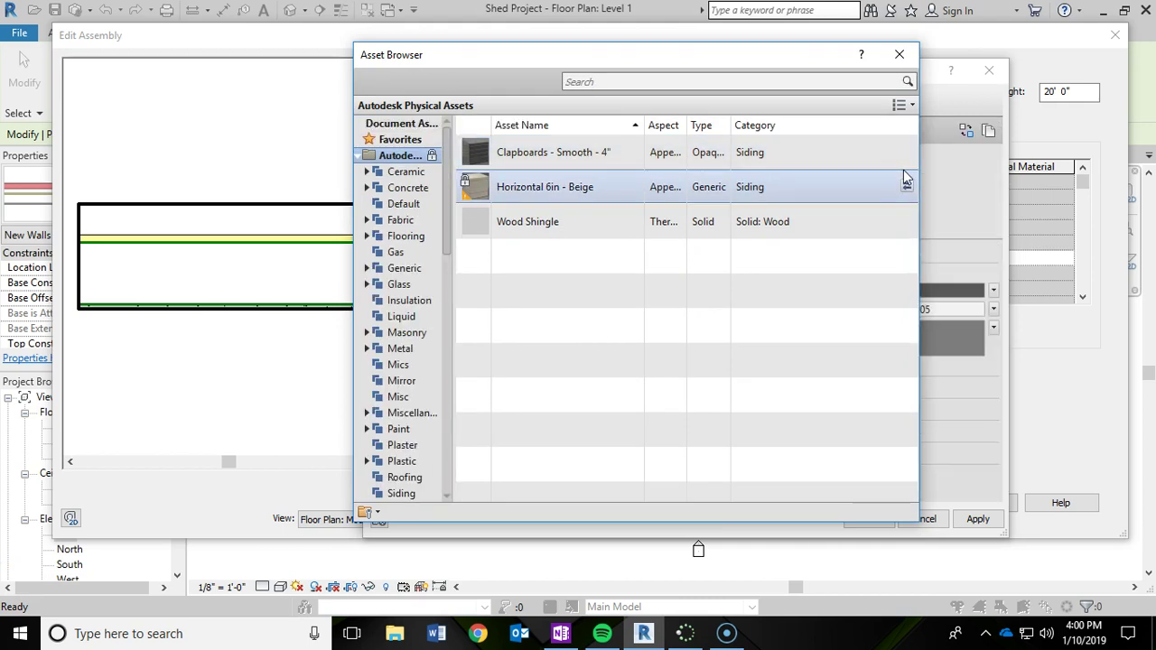
click(900, 57)
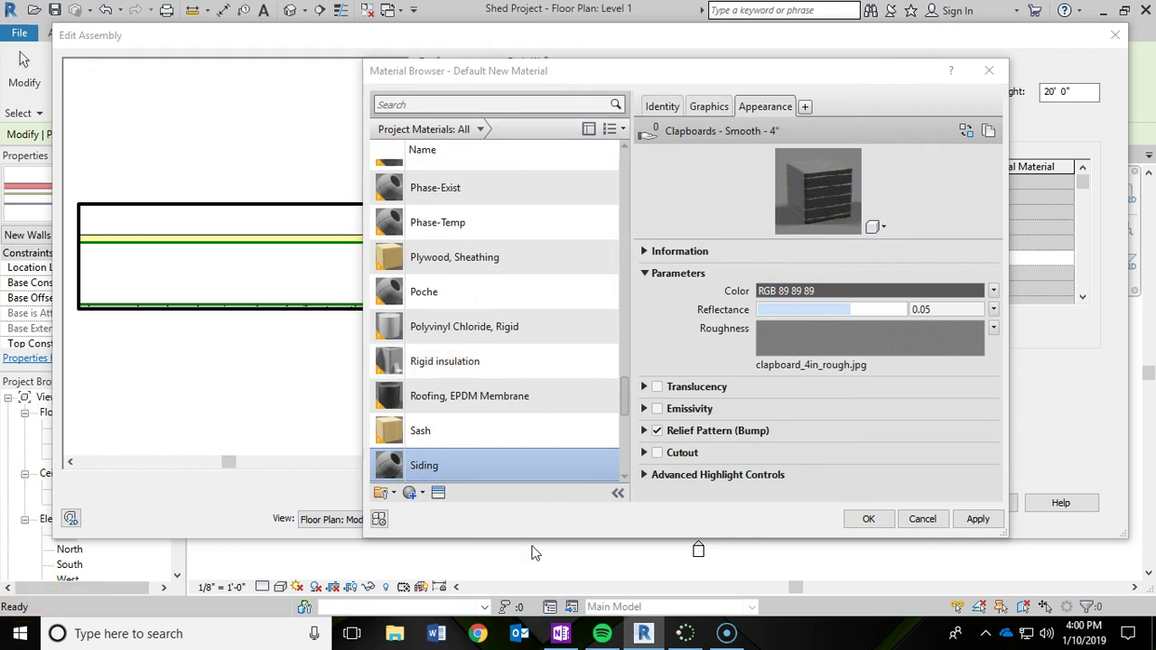
click(869, 521)
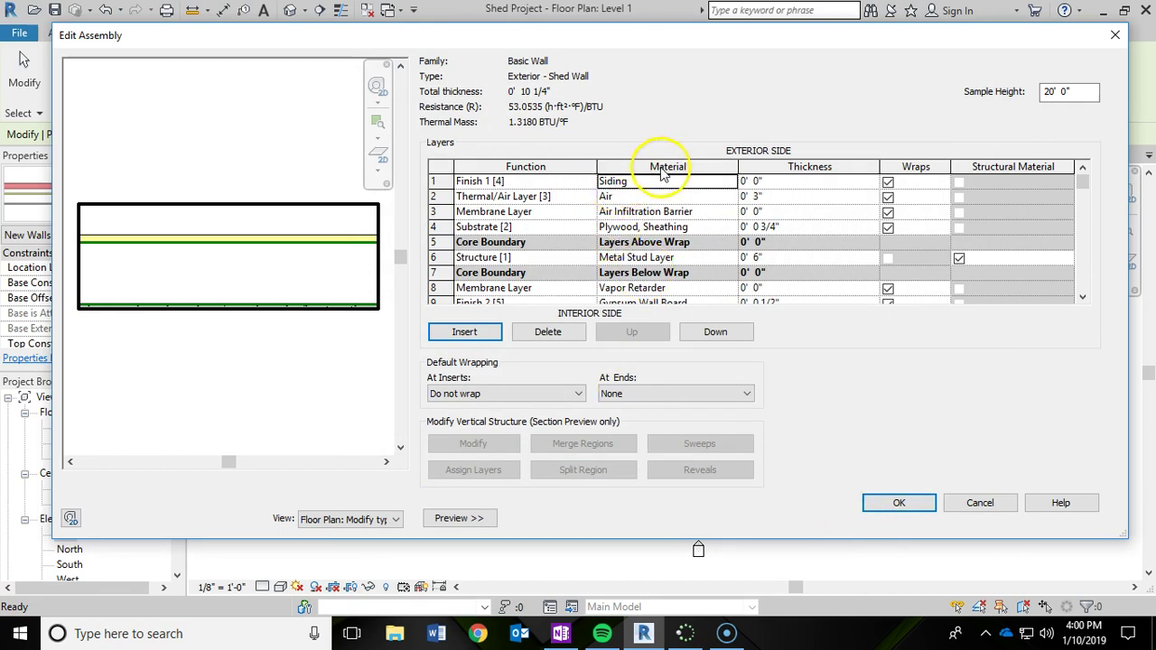
Set the Siding layer's thickness to 1/2" and delete the Thermal/Air layer beneath it
click(789, 184)
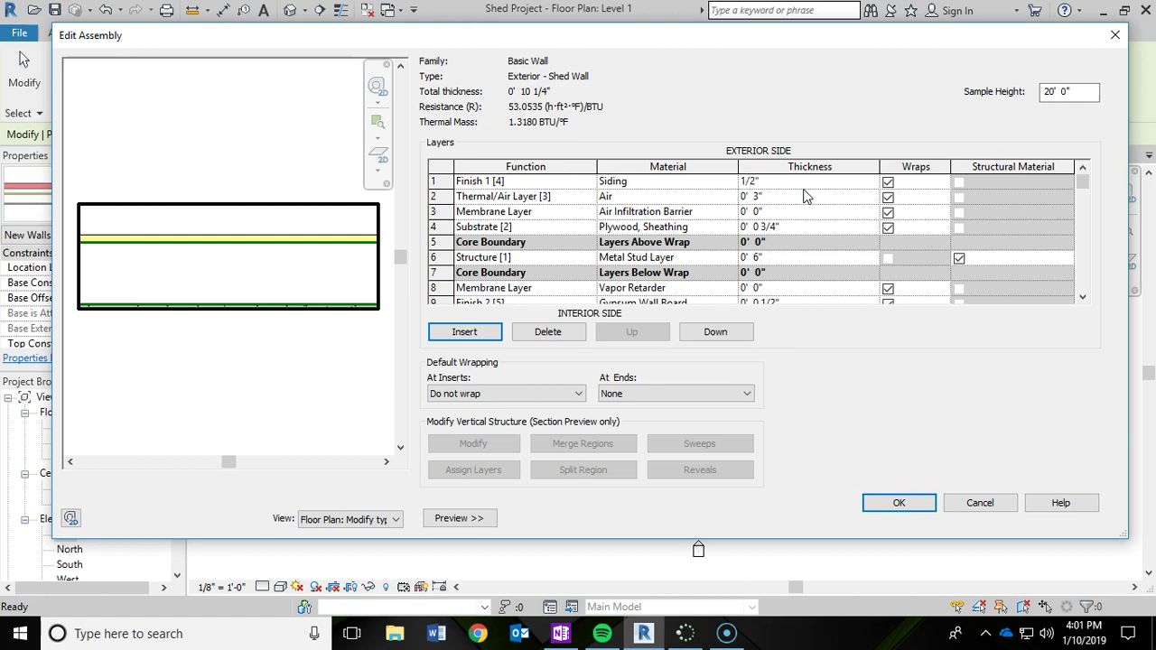
text(1/2")
key(Tab)
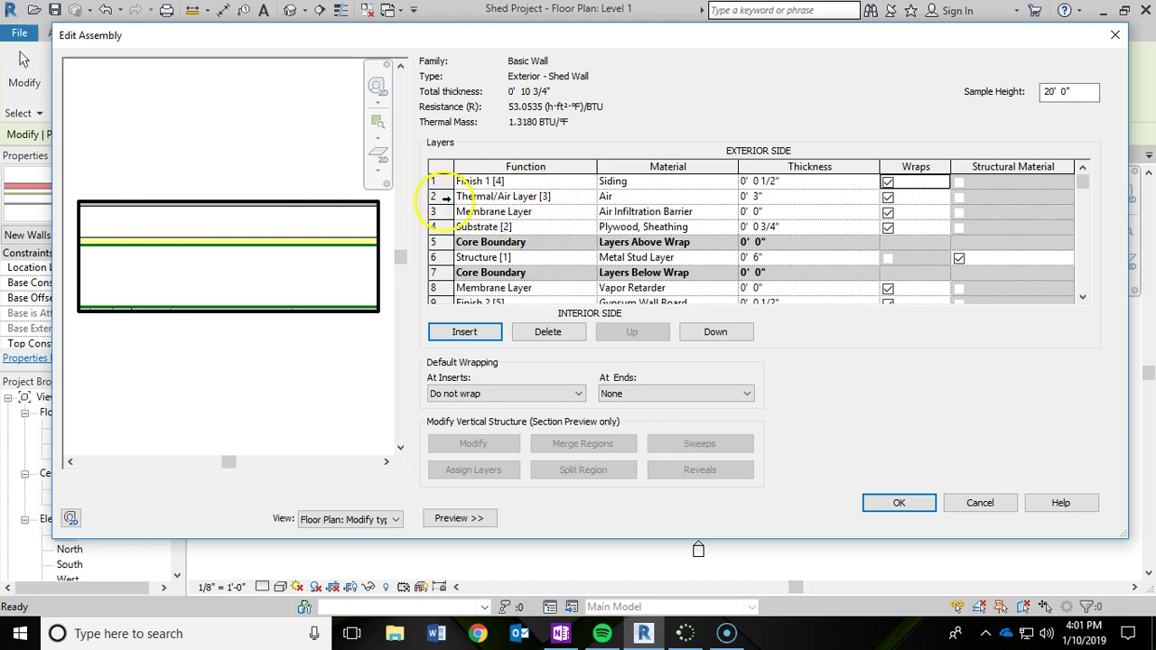
click(442, 196)
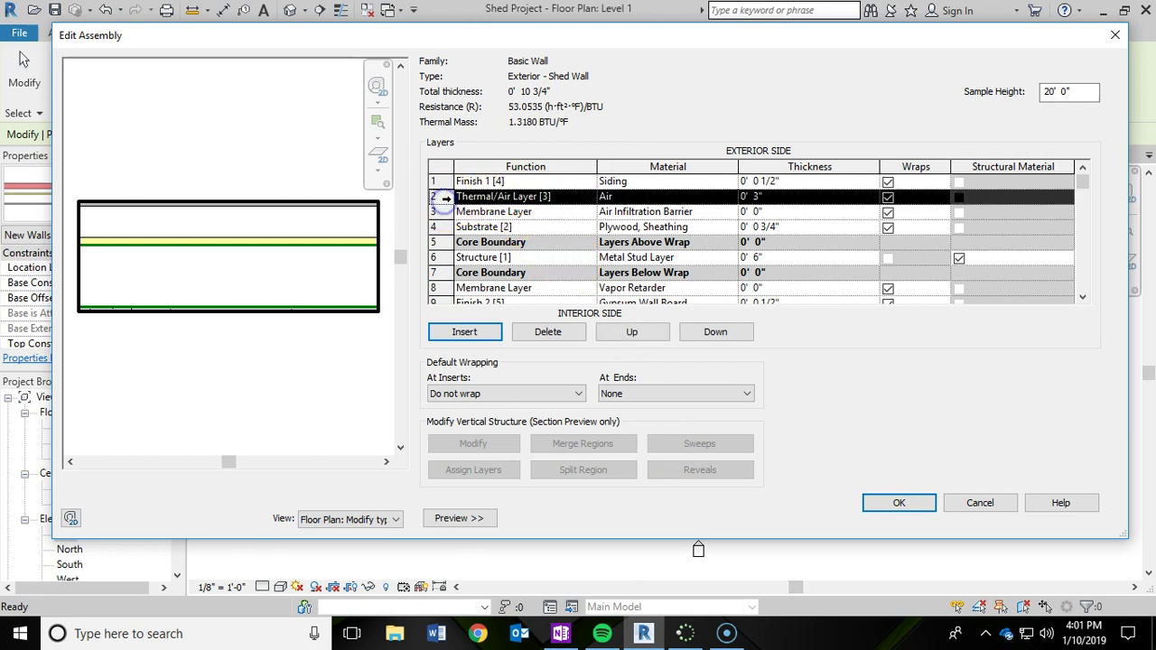
click(548, 333)
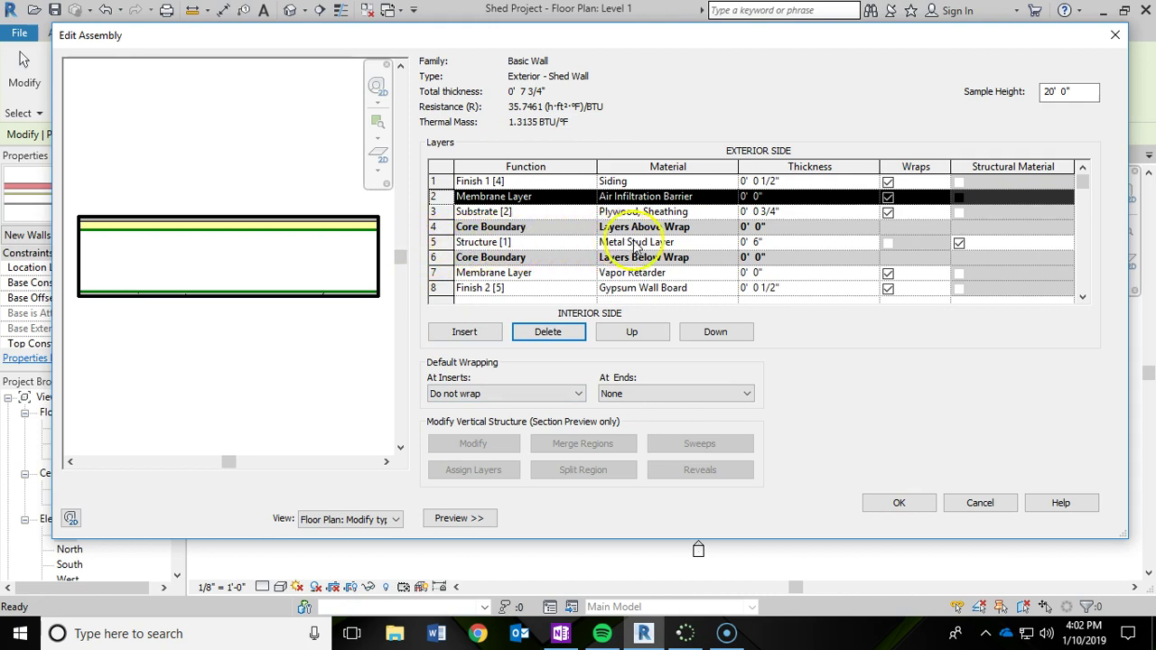
Replace the structure layer's material with Softwood, Lumber, found by searching the project materials for lumber
click(683, 242)
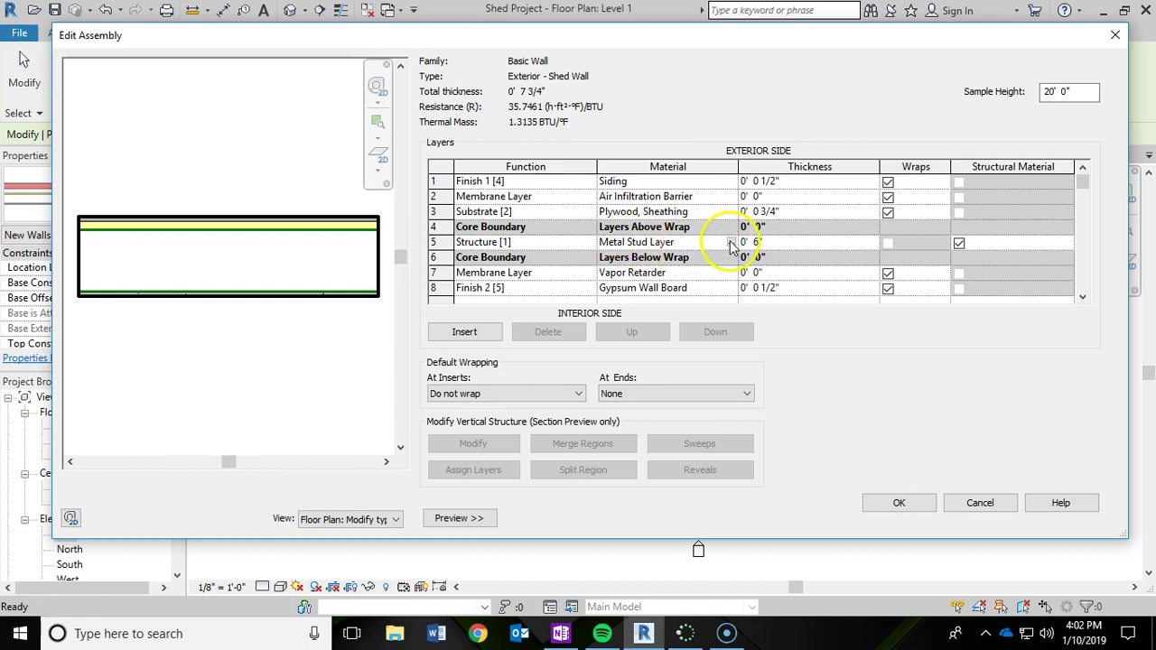
click(731, 244)
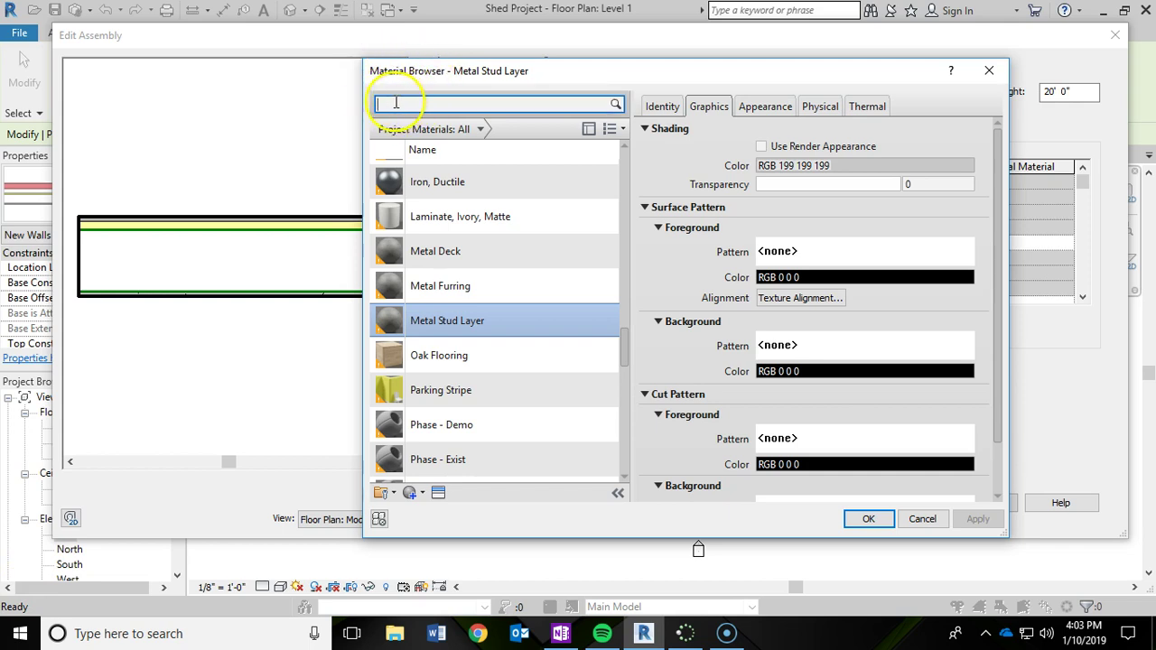
text(lumber)
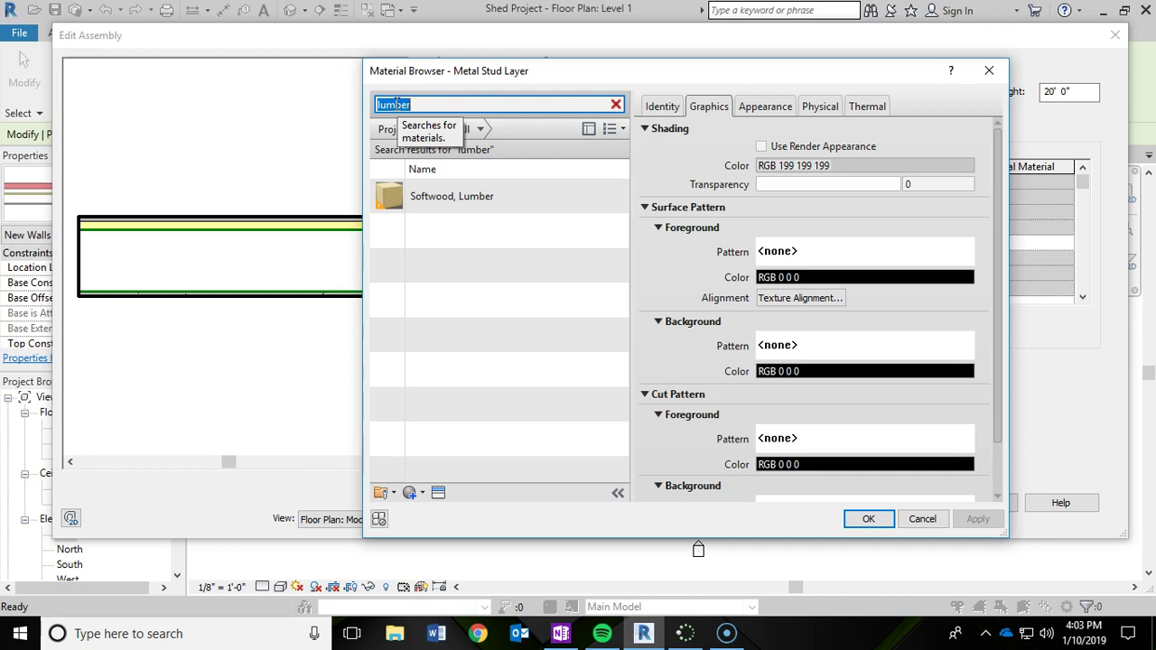
click(480, 204)
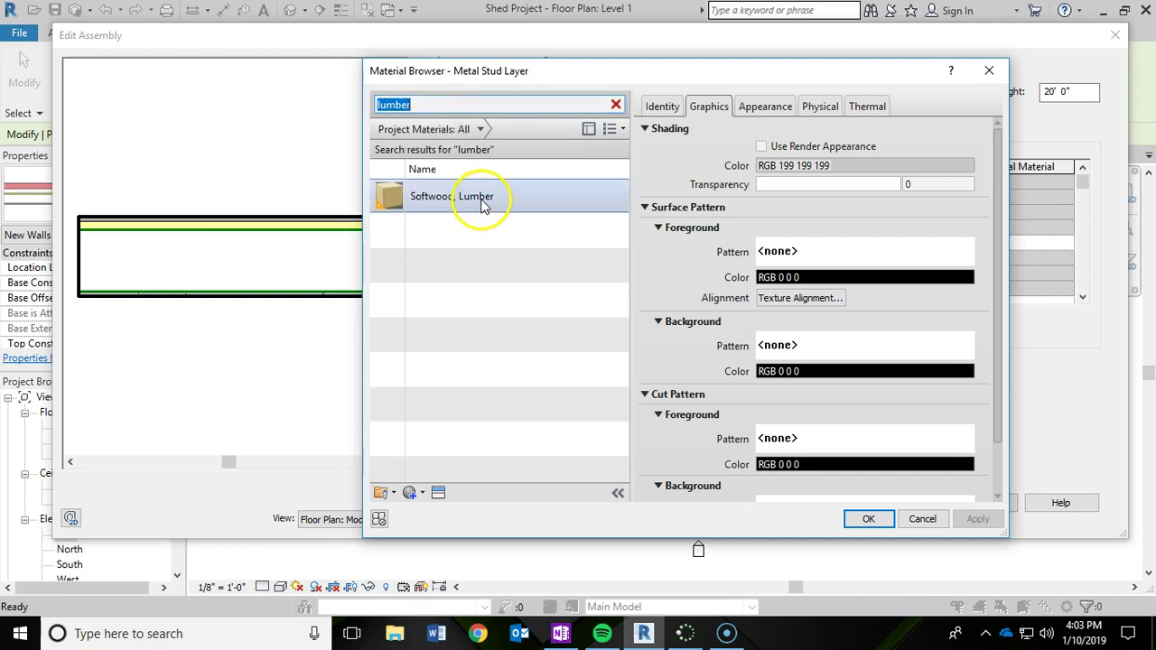
double_click(496, 200)
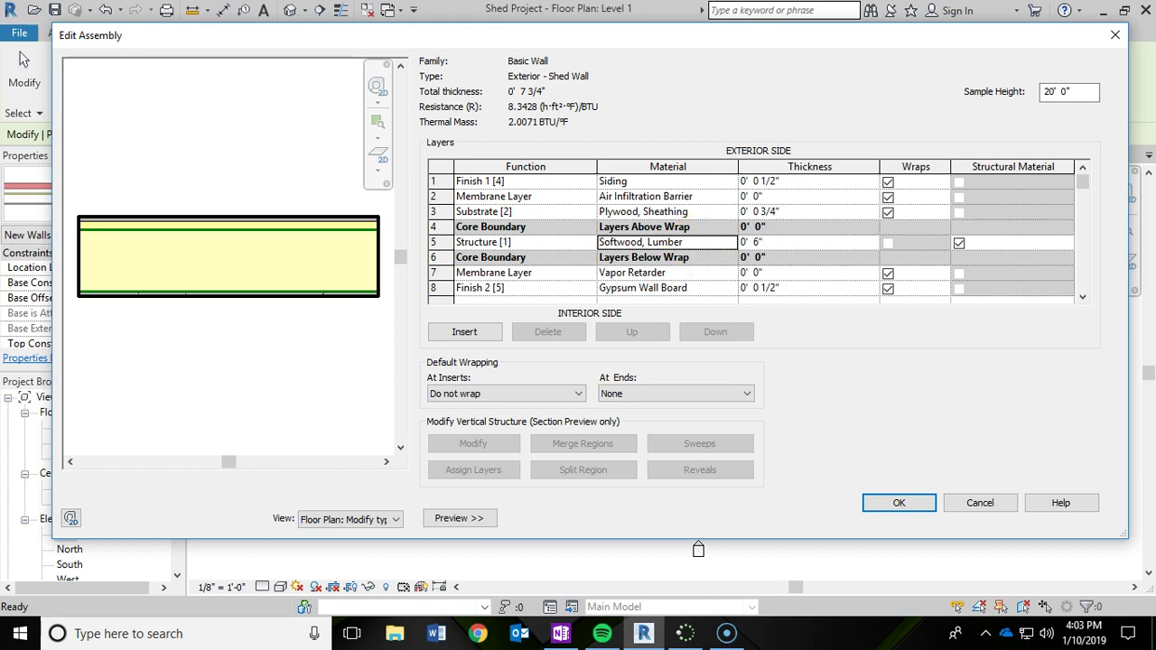
Set the Softwood, Lumber structure layer's thickness to 4"
click(775, 242)
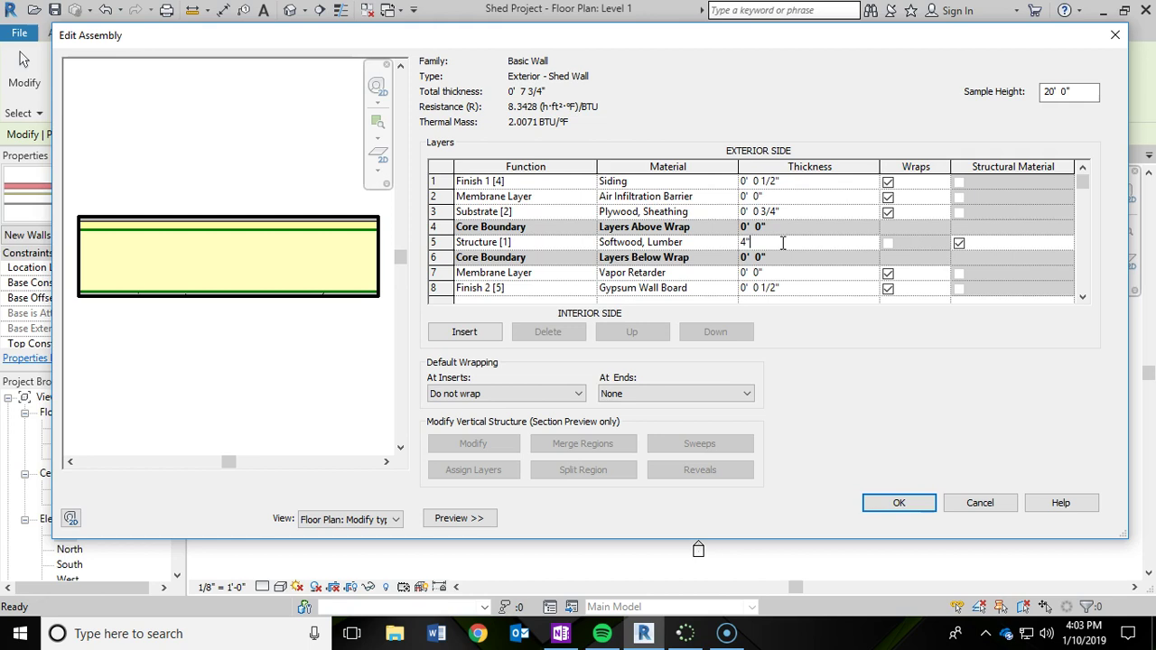
key(Return)
click(774, 242)
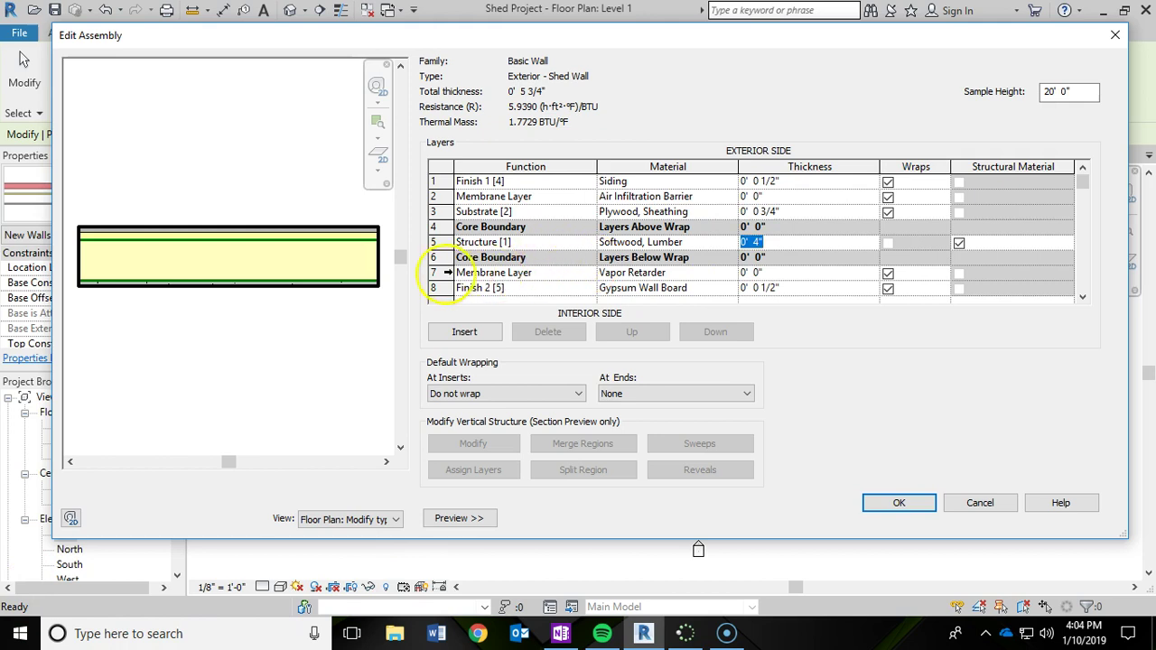
Move the Vapor Retarder membrane layer outward until it sits between the Air Infiltration Barrier and the Plywood, Sheathing layer
click(542, 274)
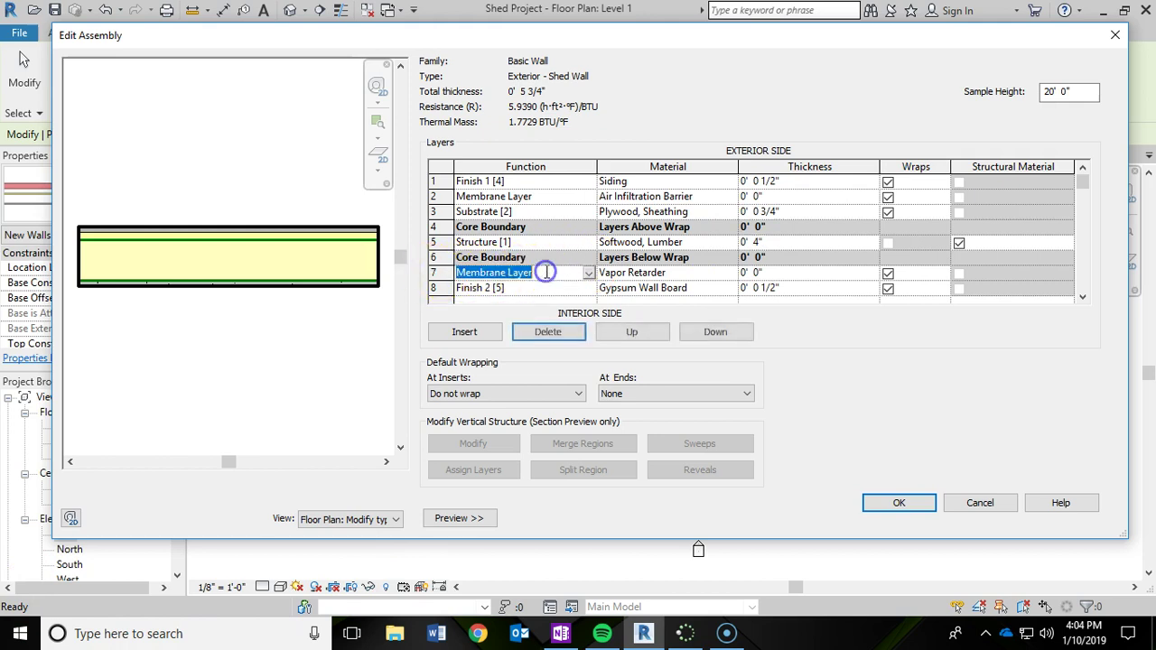
click(440, 272)
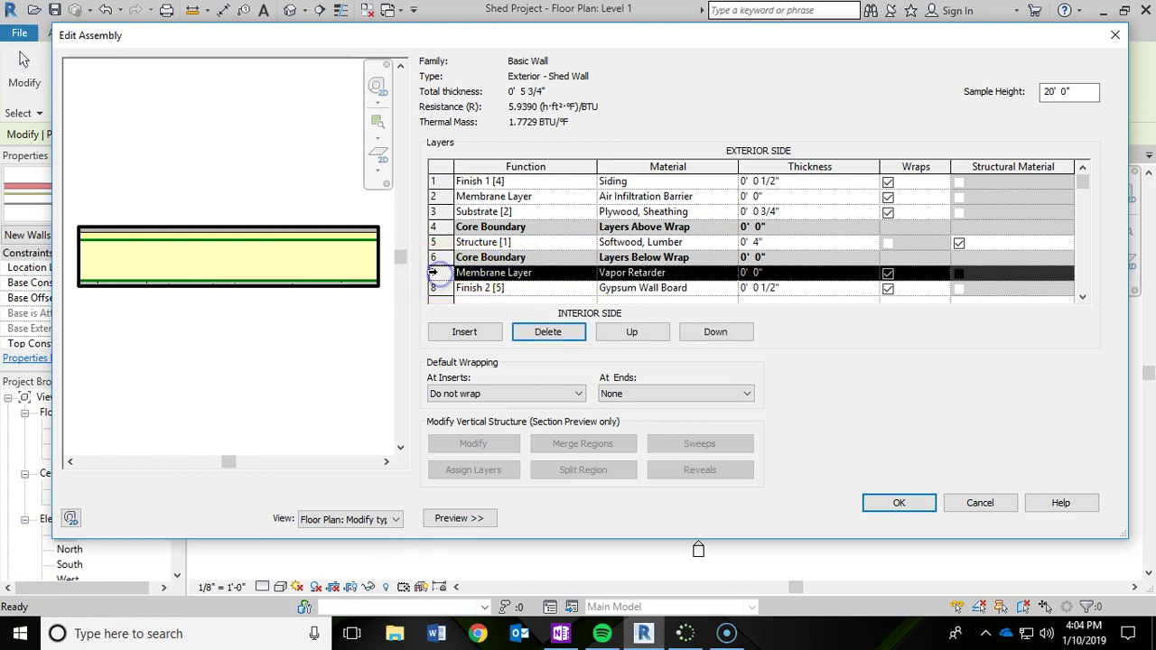
click(630, 331)
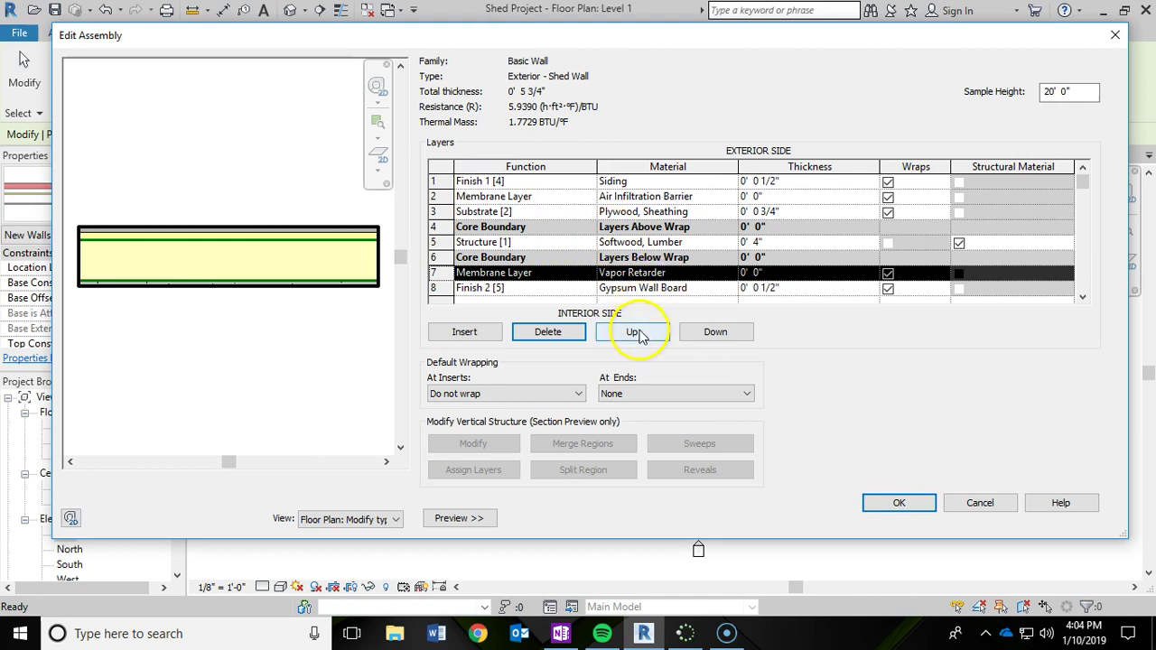
click(637, 333)
click(637, 333)
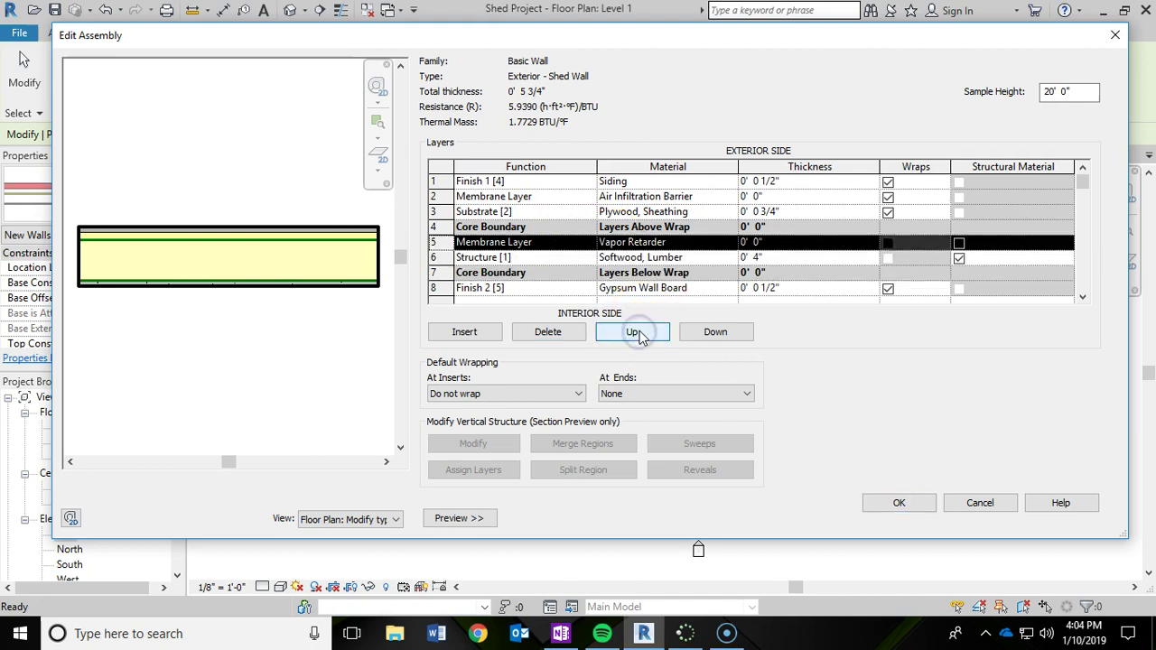
click(636, 333)
click(638, 333)
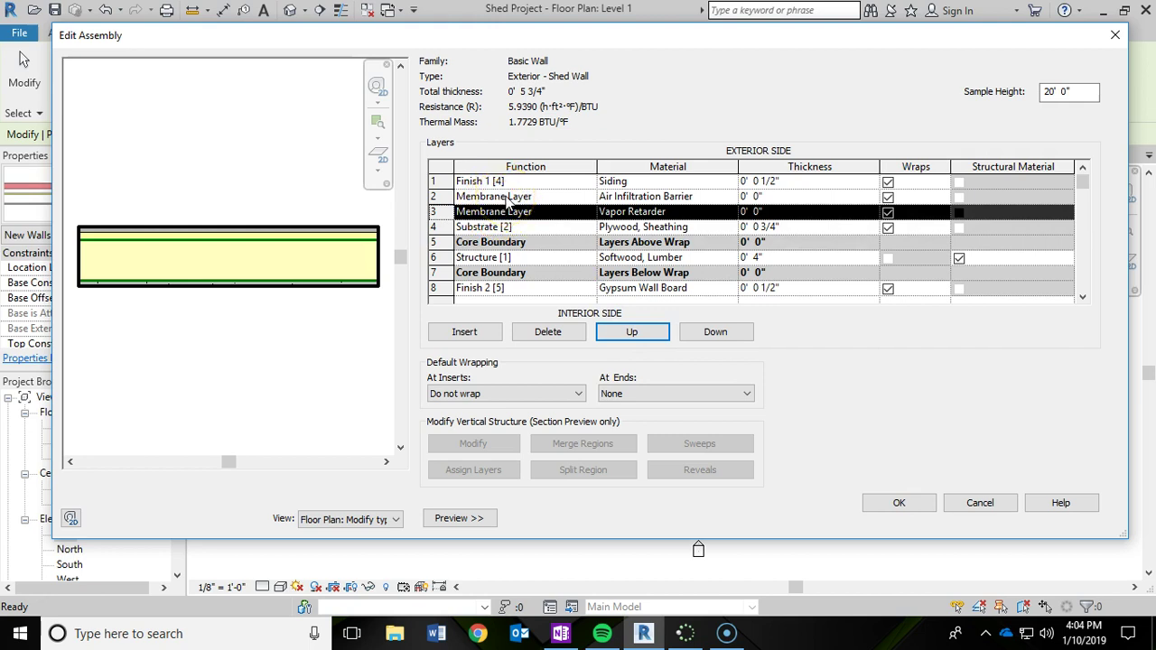
Accept the layer assembly and the Exterior - Shed Wall type properties, and save the project
click(898, 505)
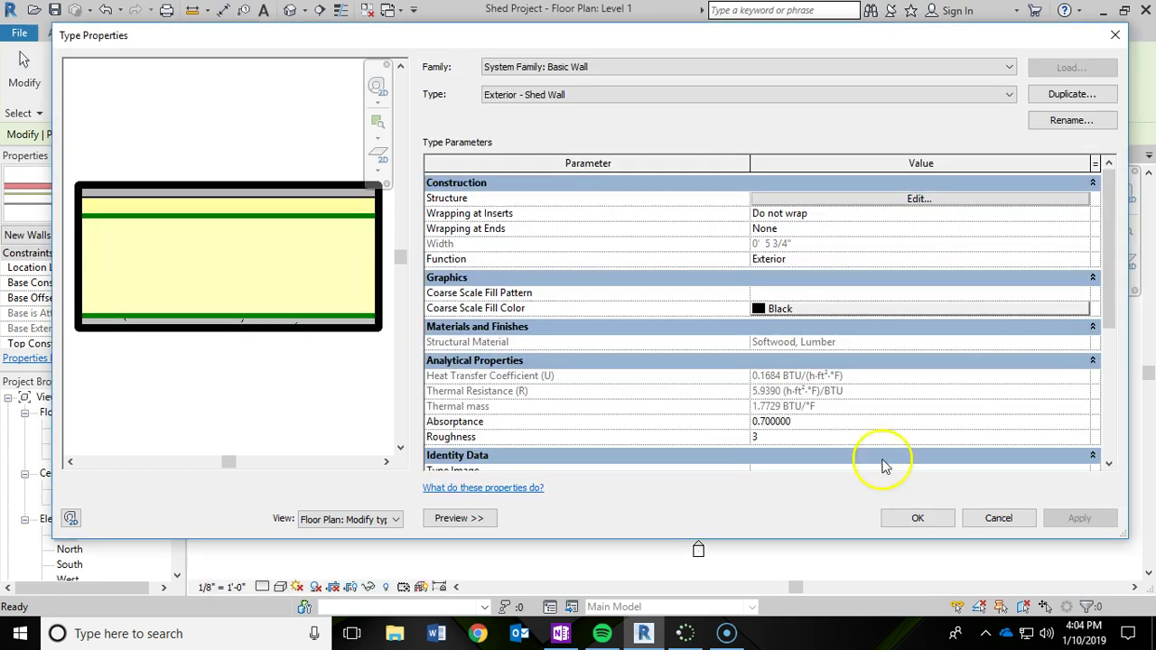
click(894, 517)
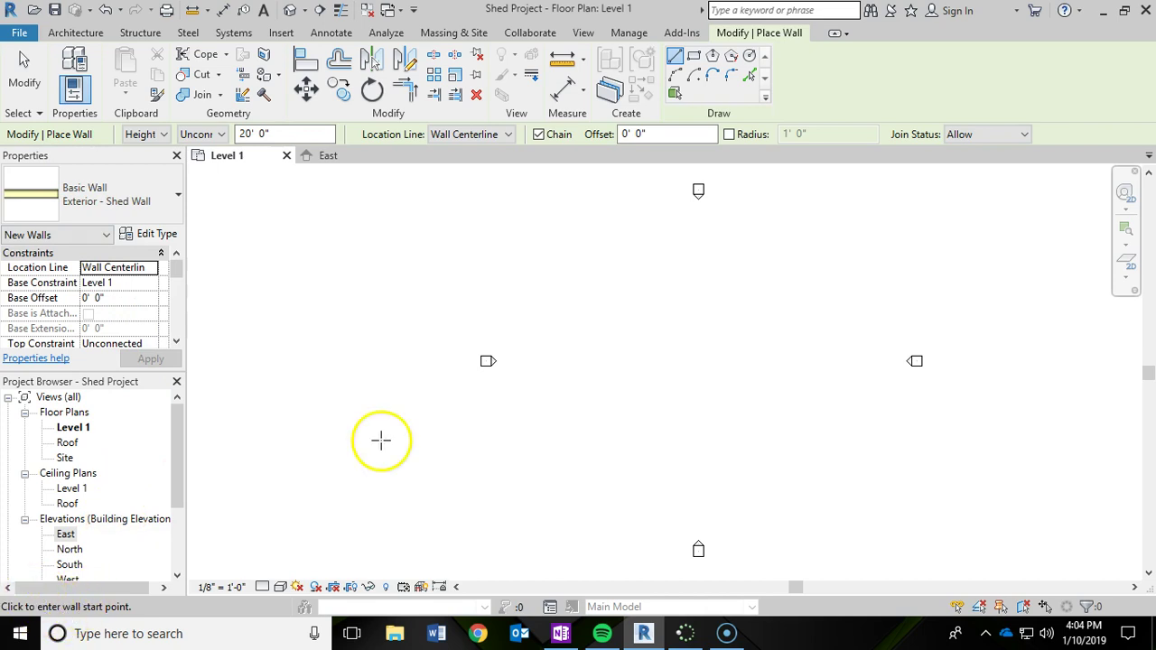
click(55, 10)
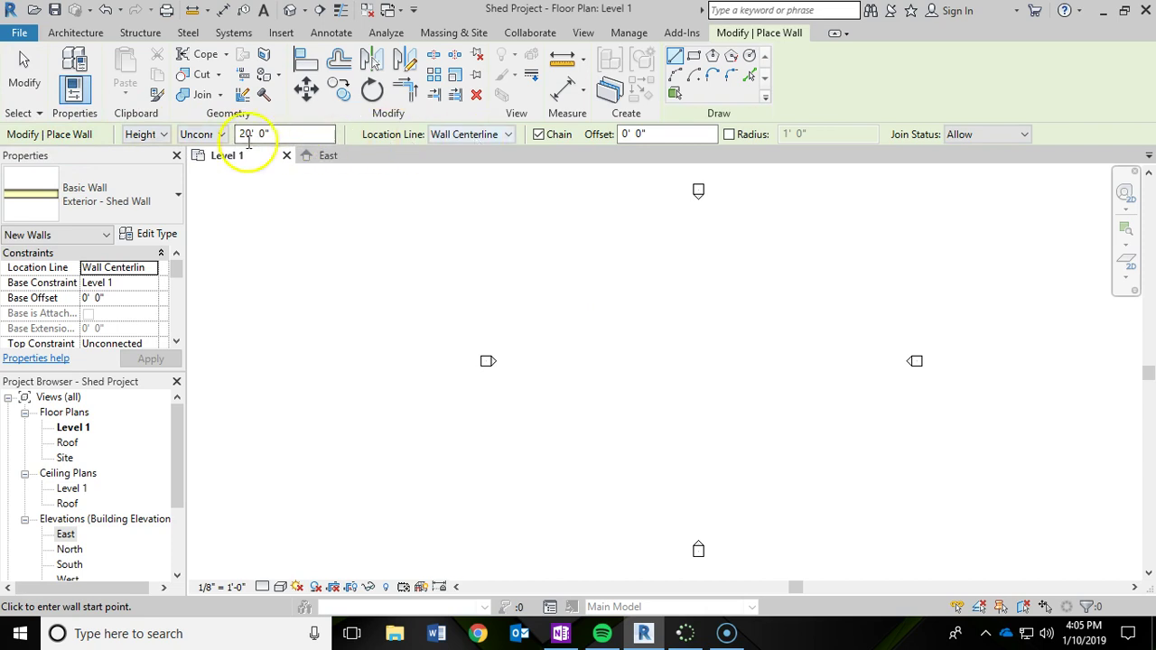
Set the new walls' height to reach the Roof level and their location line to Finish Face: Exterior
click(221, 134)
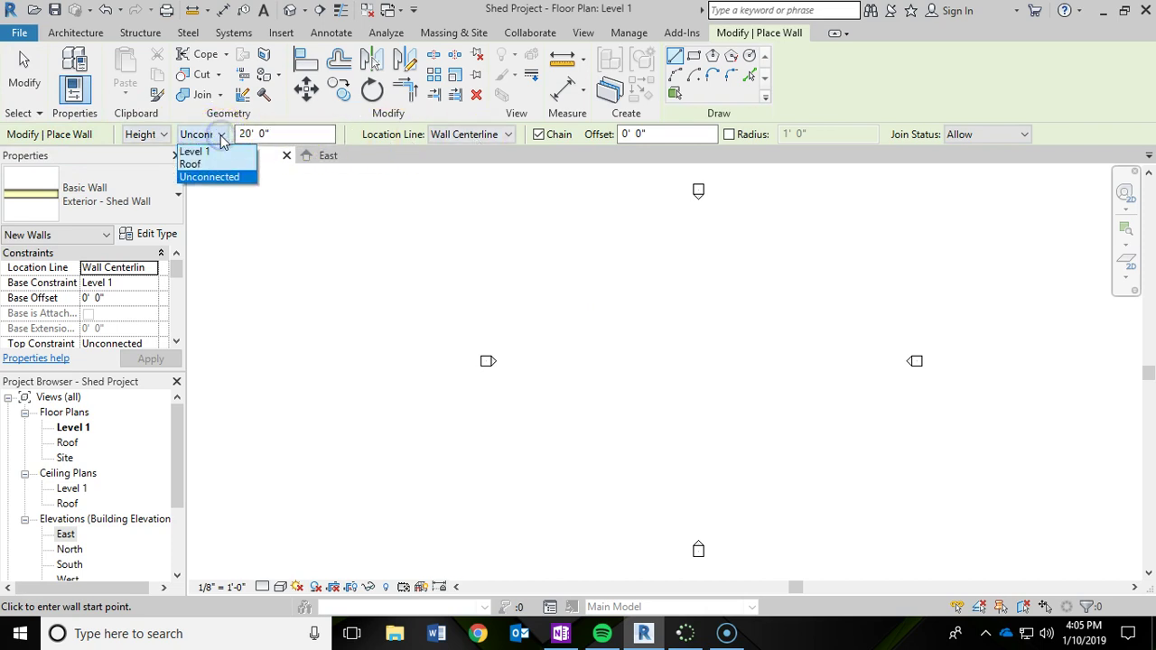
click(206, 167)
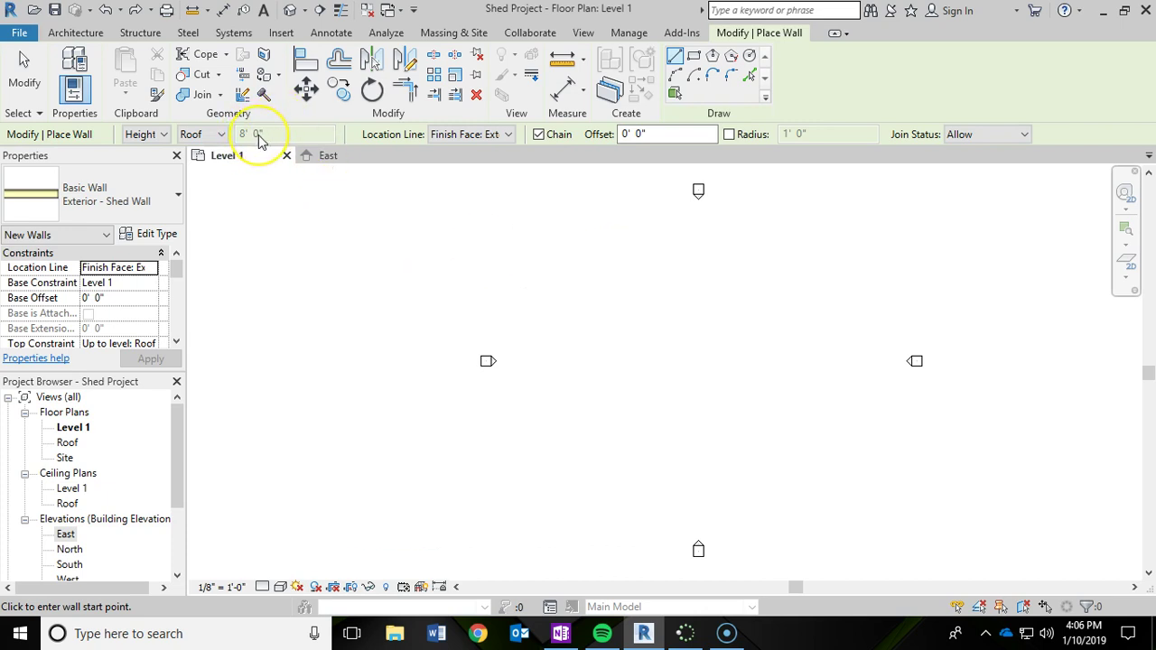
click(509, 135)
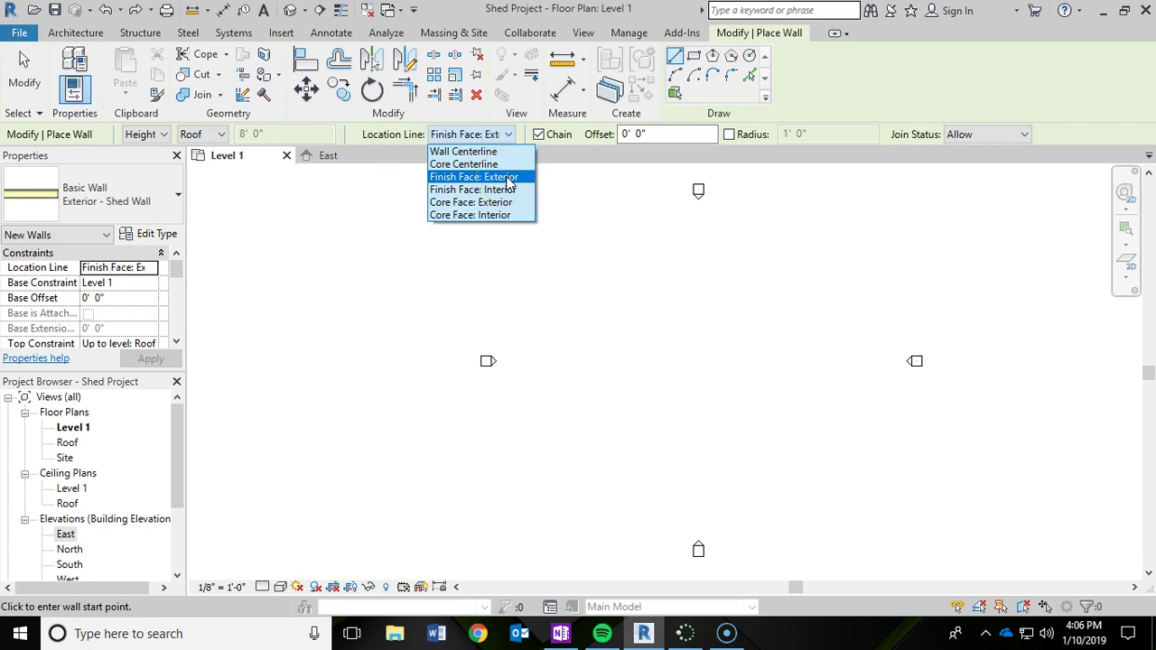
click(507, 178)
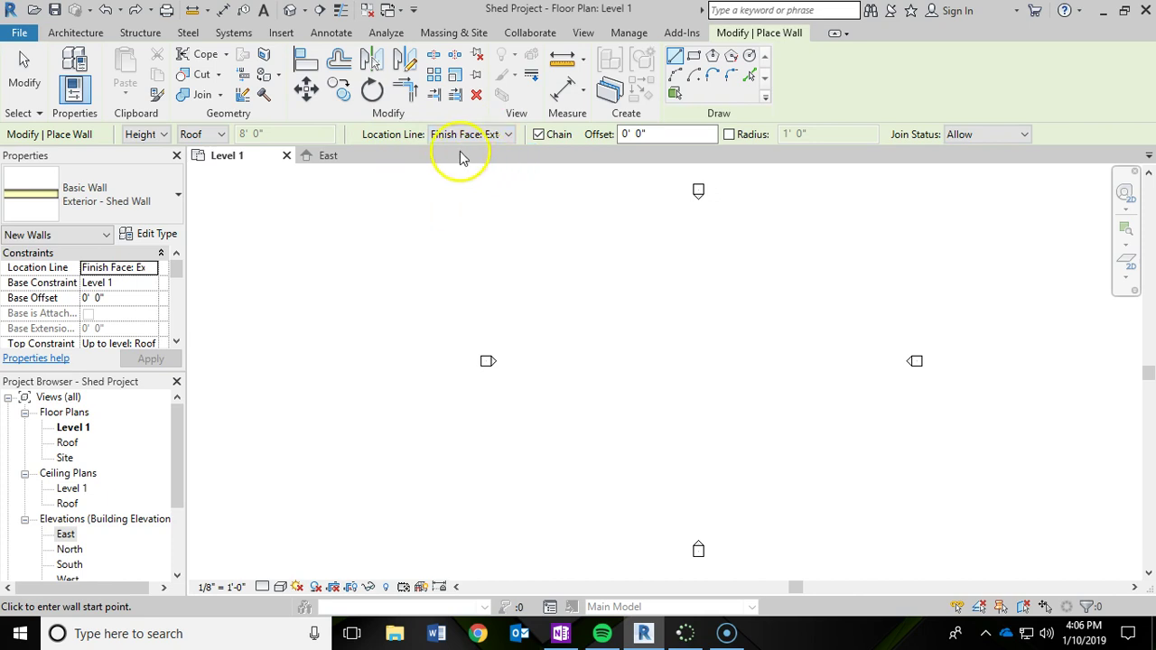
click(508, 135)
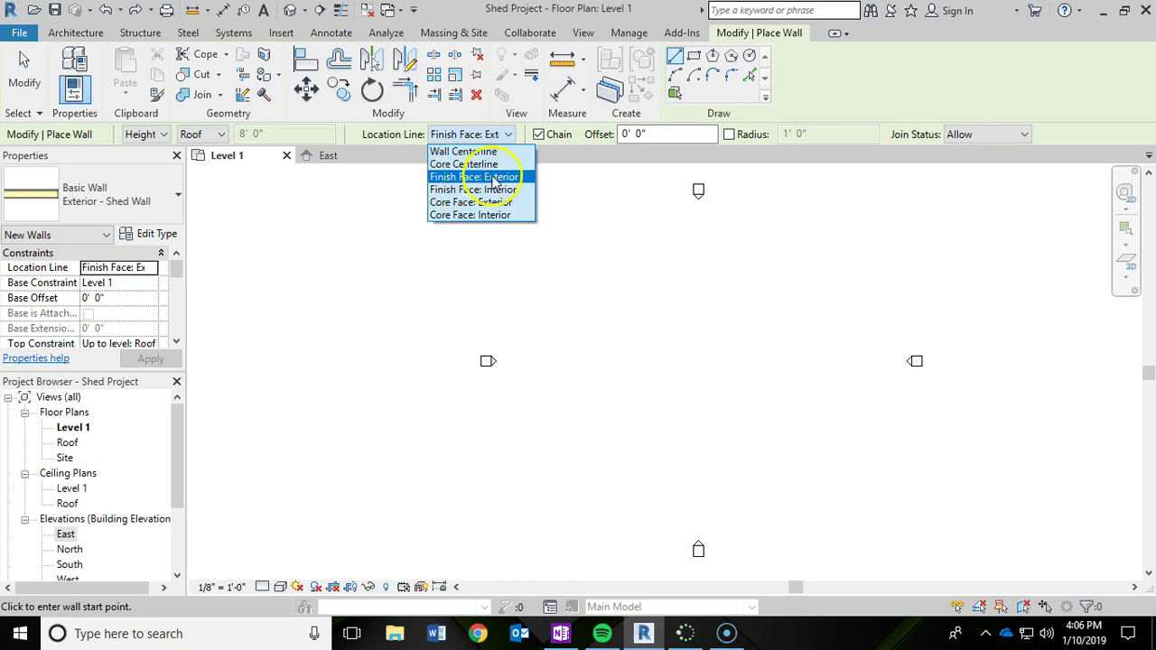
click(509, 137)
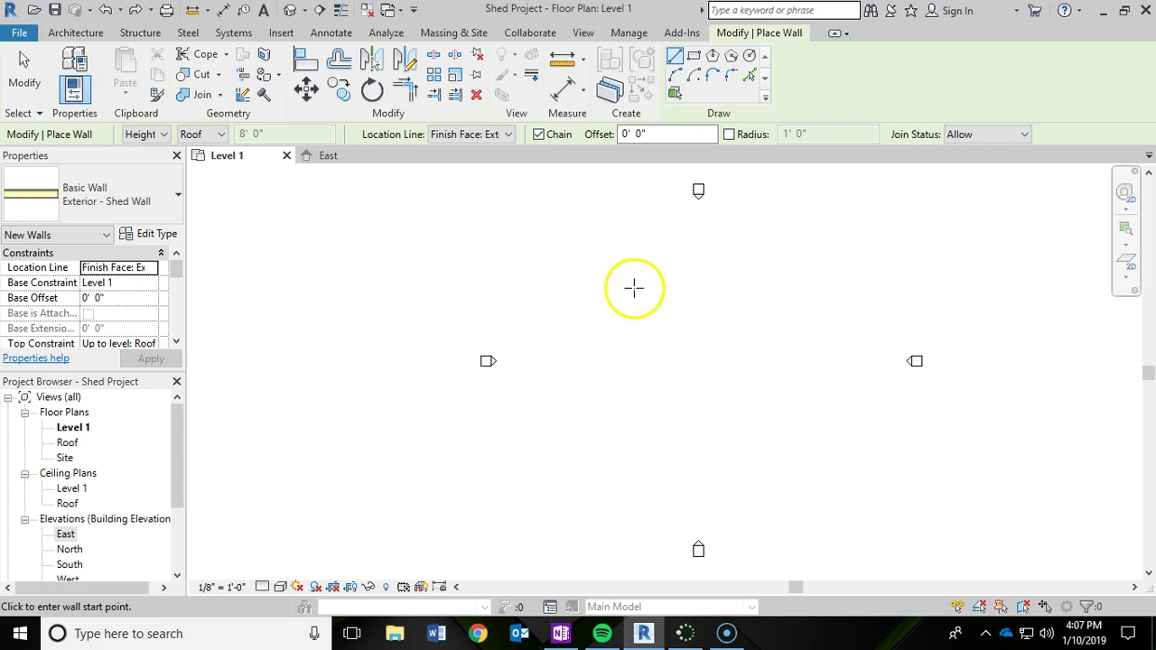
Draw a horizontal north wall 10' long between the elevation markers and continue with an east wall 9'-4" long running south
click(637, 298)
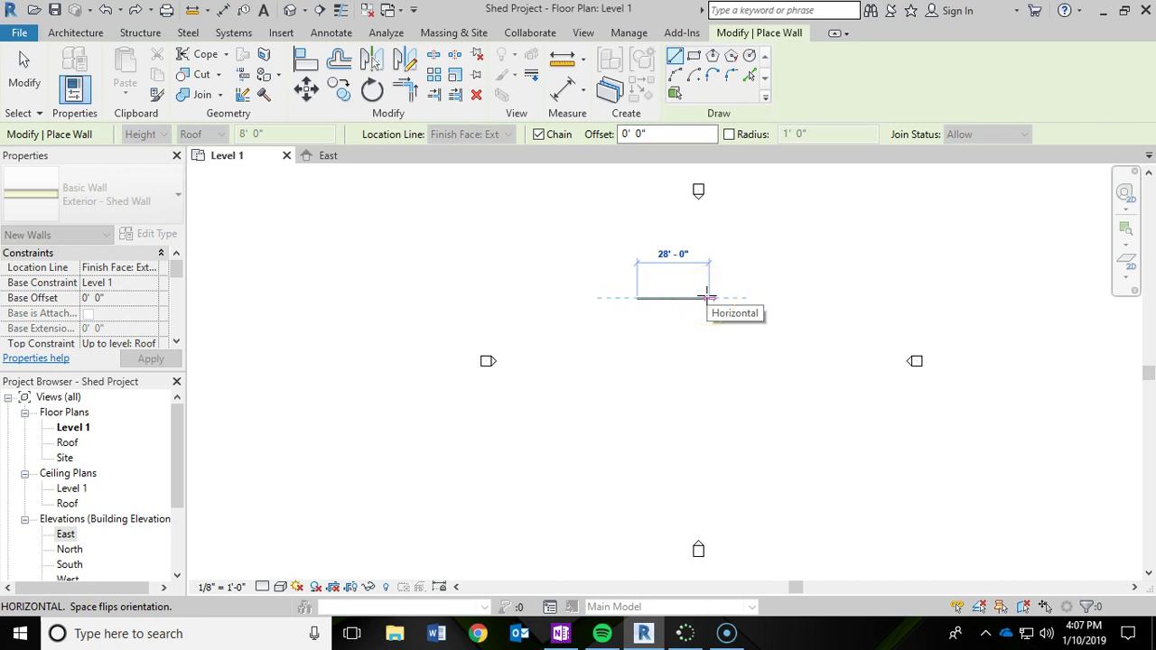
text(10')
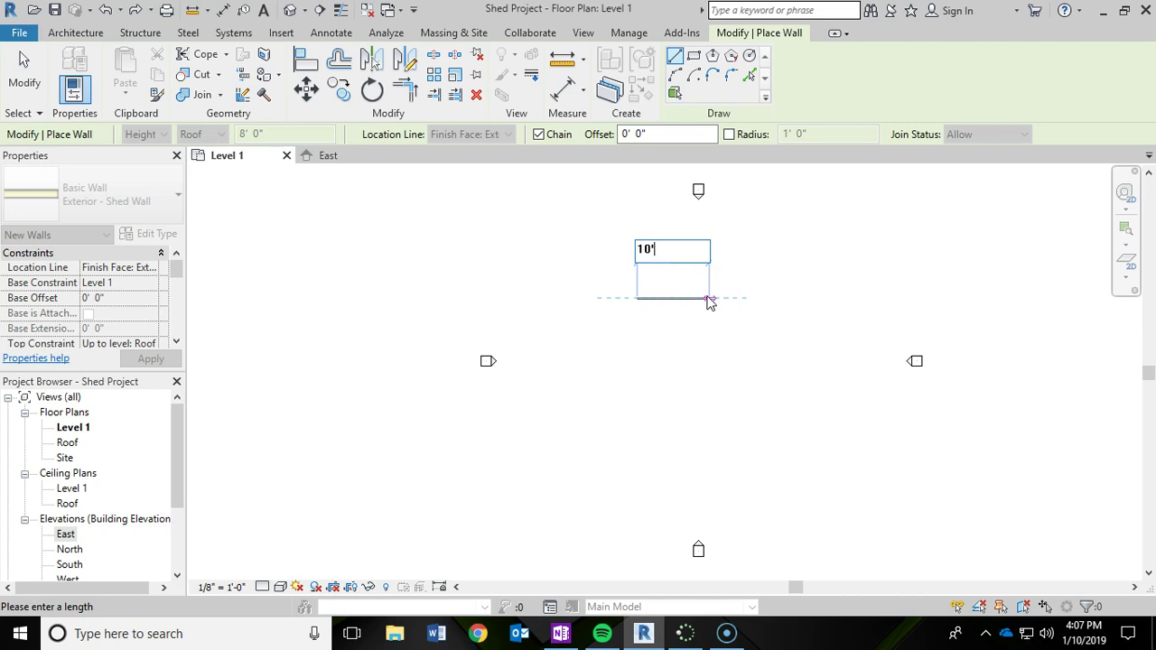
key(Return)
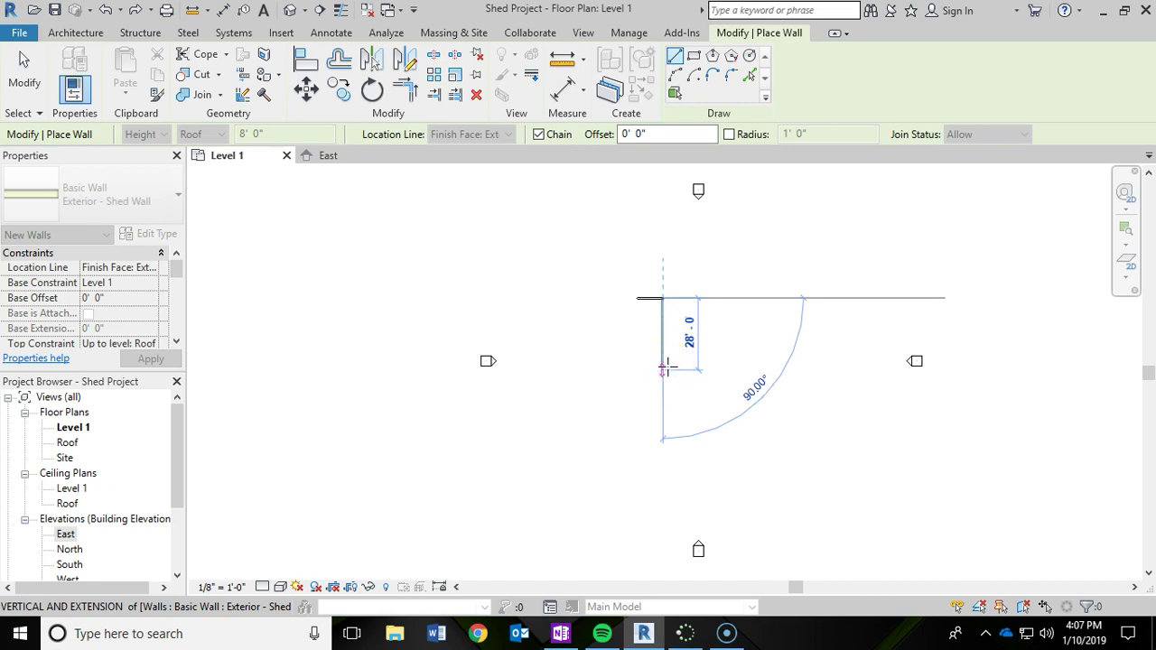
text(9)
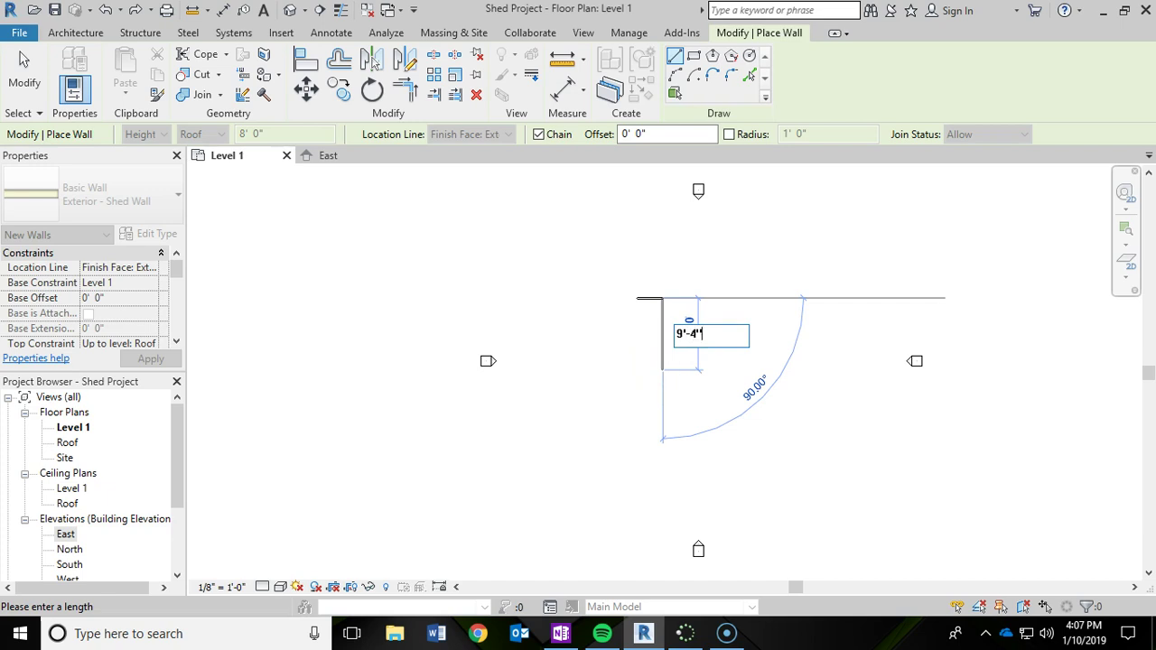
text('-4")
key(Return)
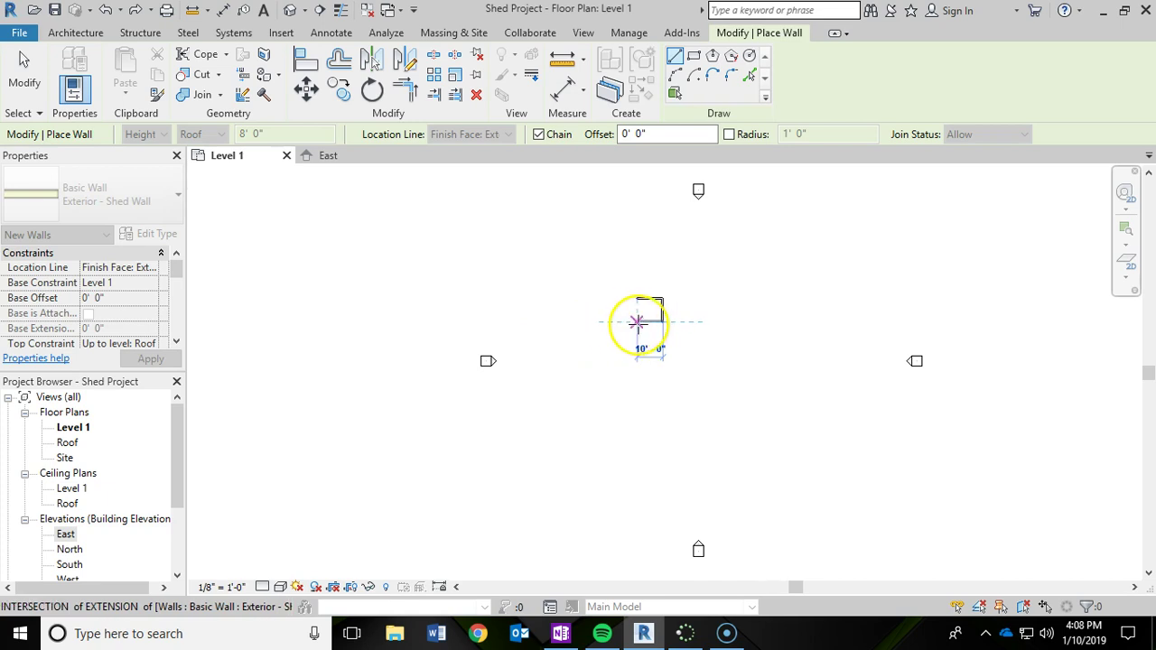
Draw the 10' south wall to align with the start corner, close the rectangle with the west wall, and end wall placement
scroll(637, 322, up, 5)
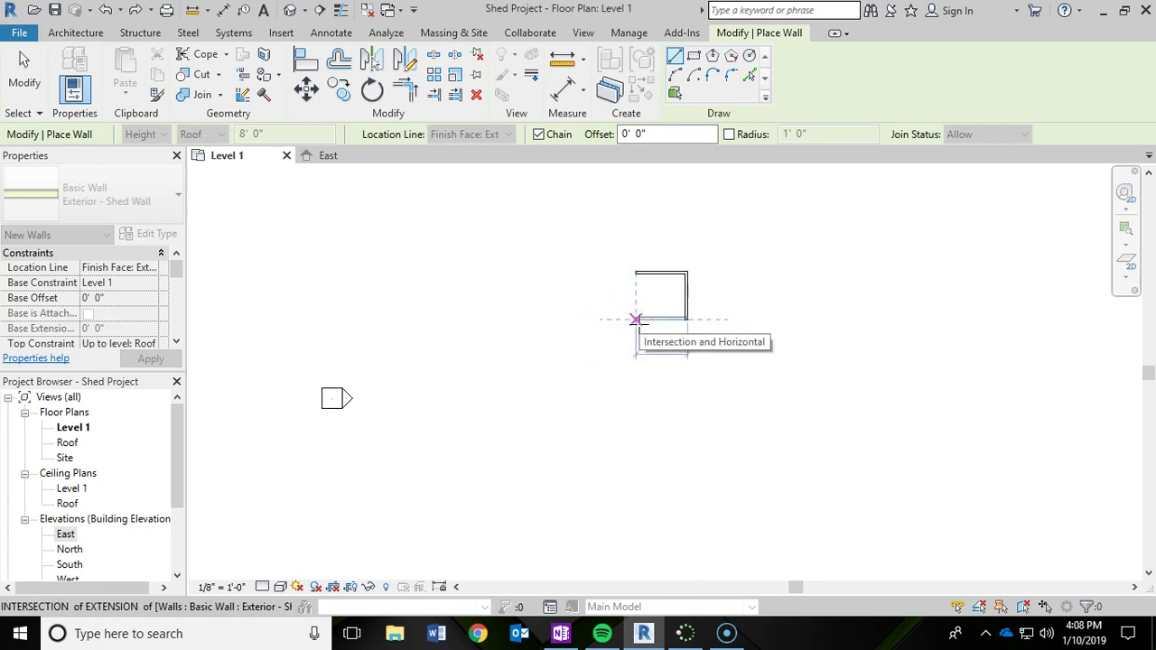
scroll(636, 319, up, 2)
middle_drag(632, 322, 550, 421)
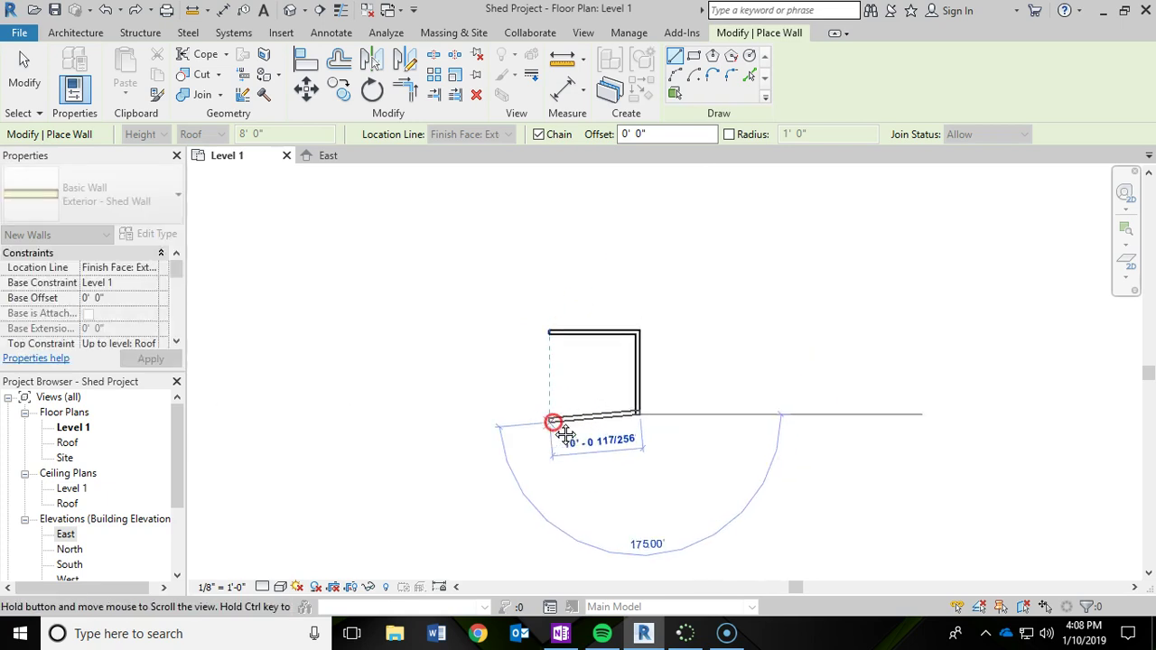
scroll(551, 434, up, 1)
middle_drag(555, 464, 585, 377)
click(584, 378)
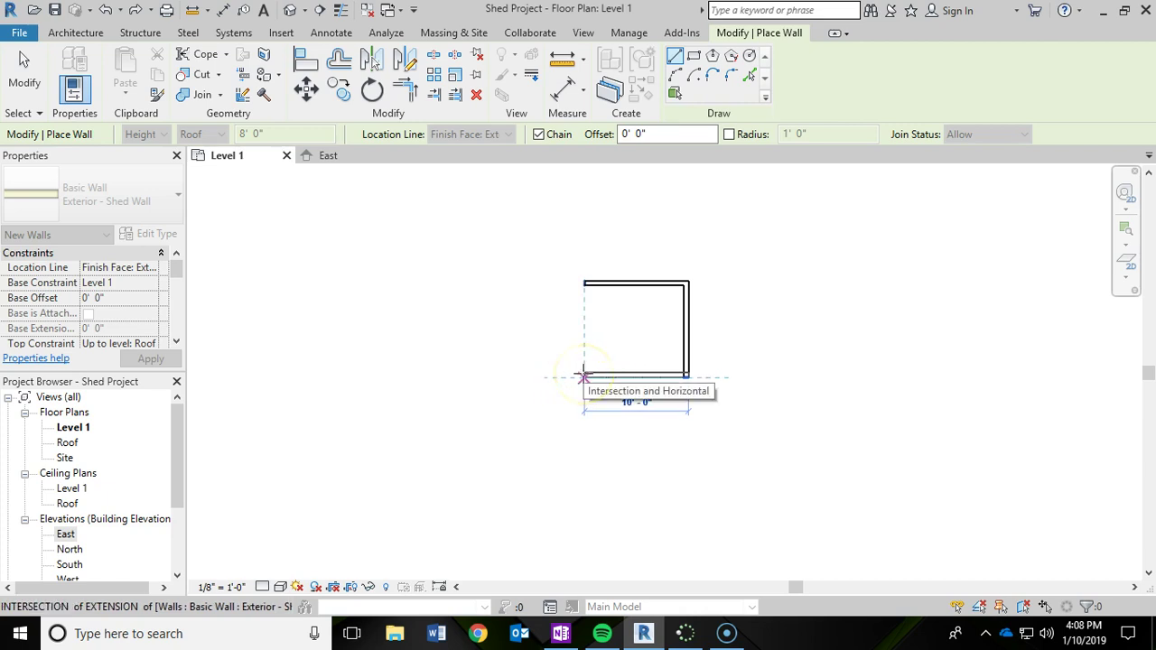
click(583, 374)
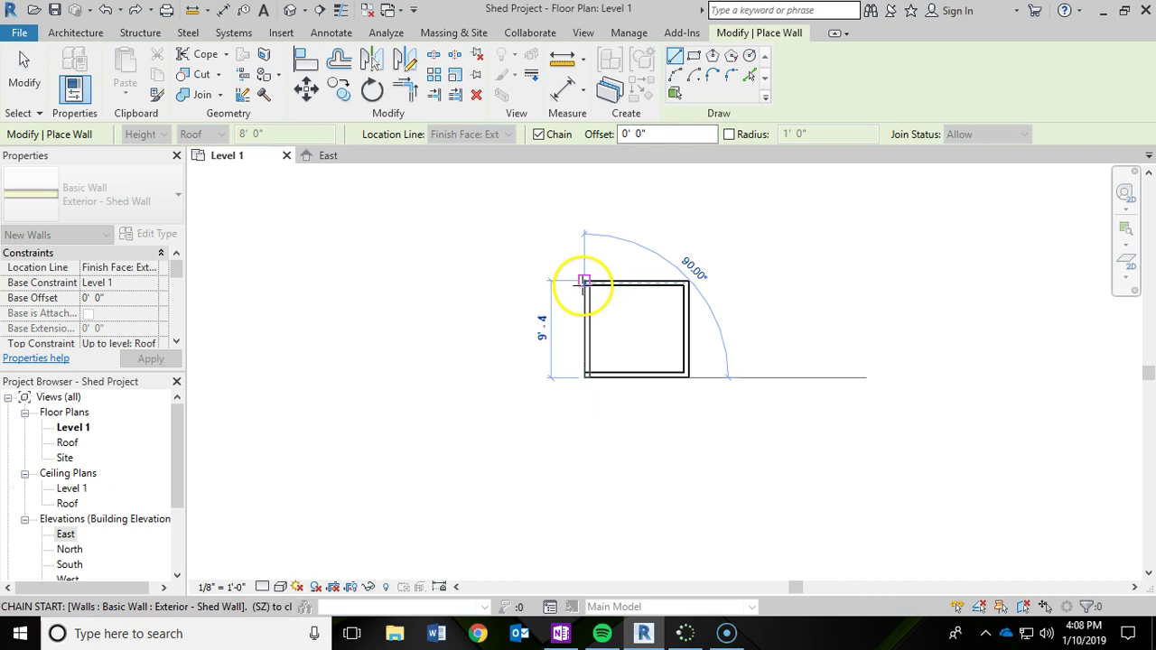
scroll(583, 287, up, 2)
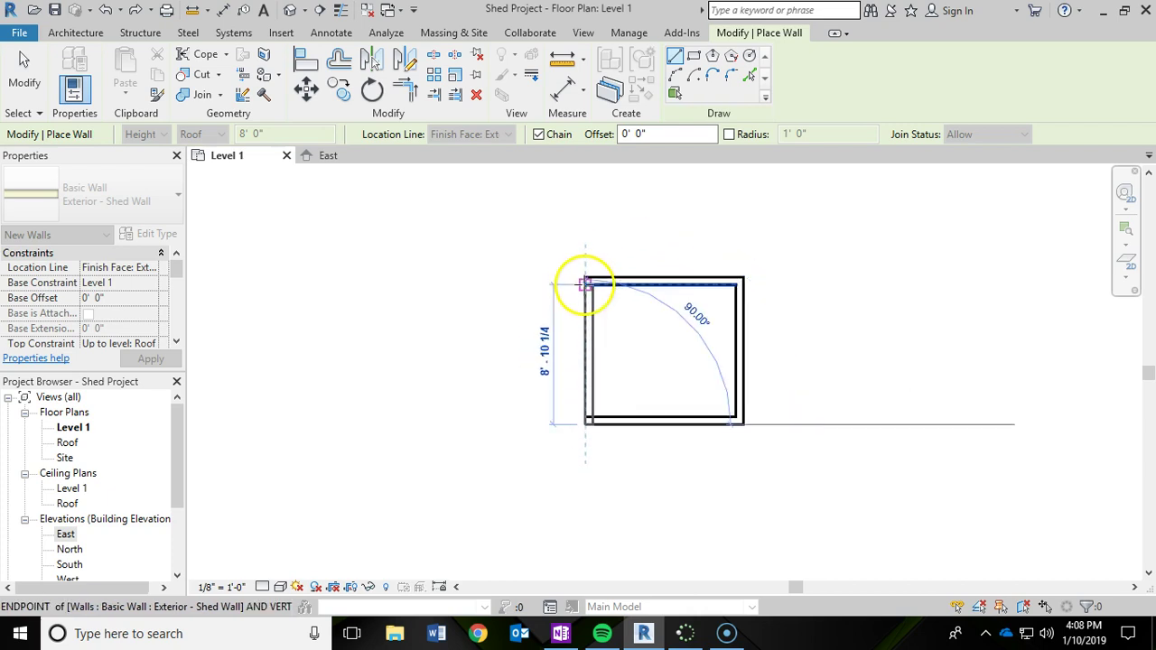
click(585, 286)
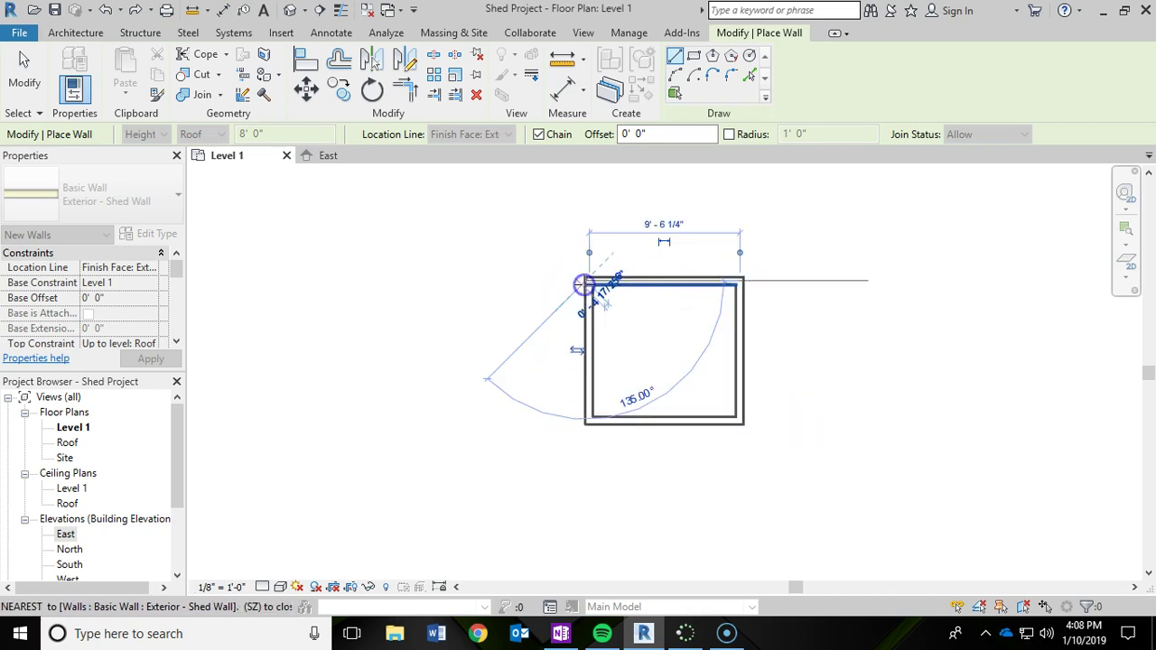
right_click(644, 346)
click(686, 355)
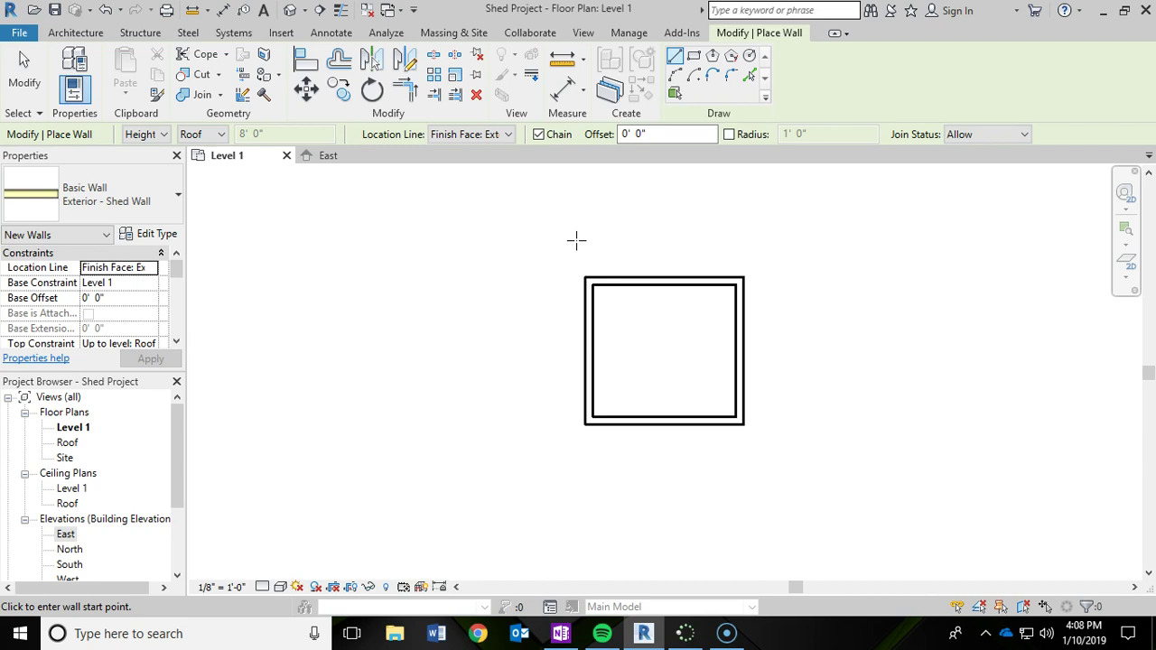
key(Escape)
key(Escape)
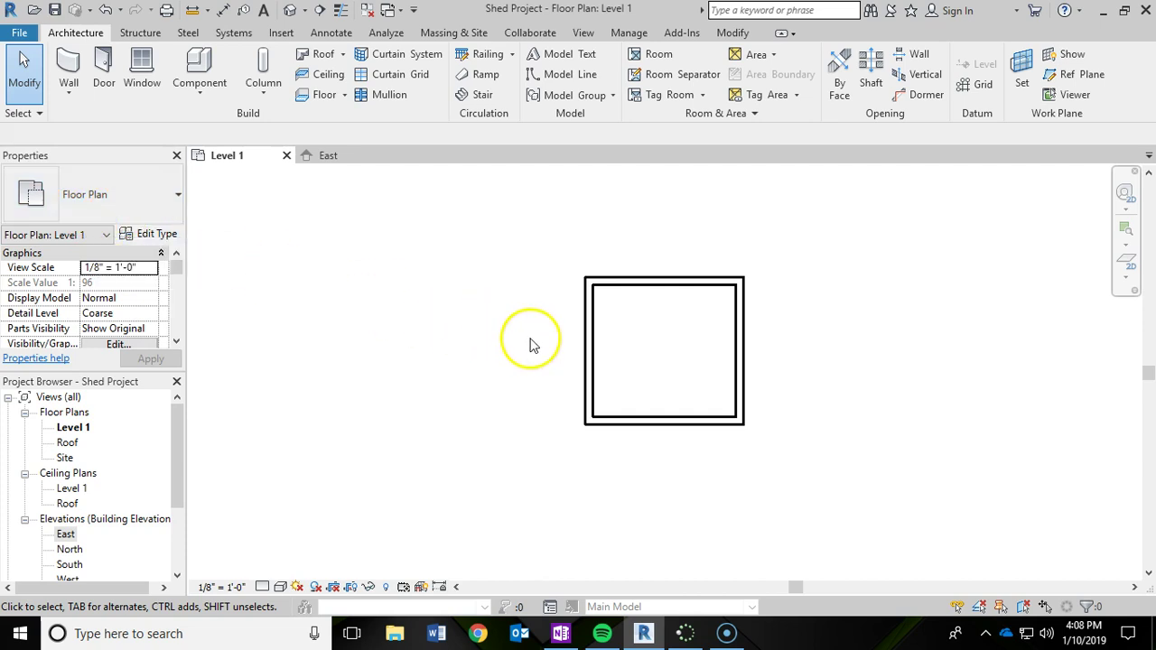
Flip the orientation of the shed's north wall
click(663, 285)
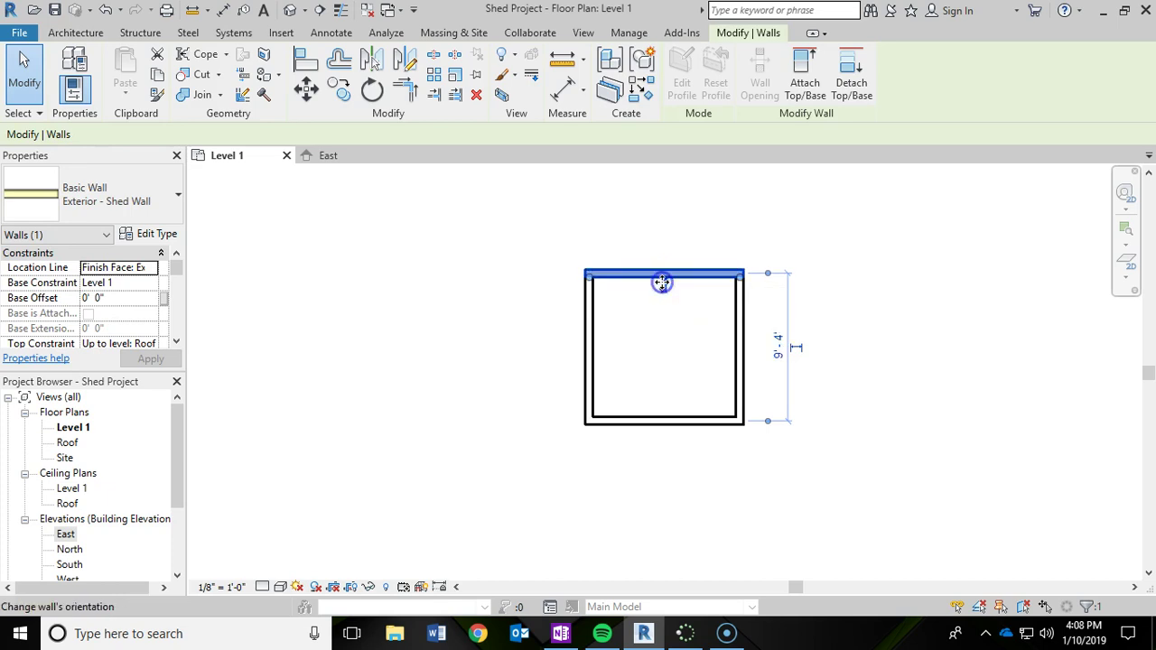
click(799, 325)
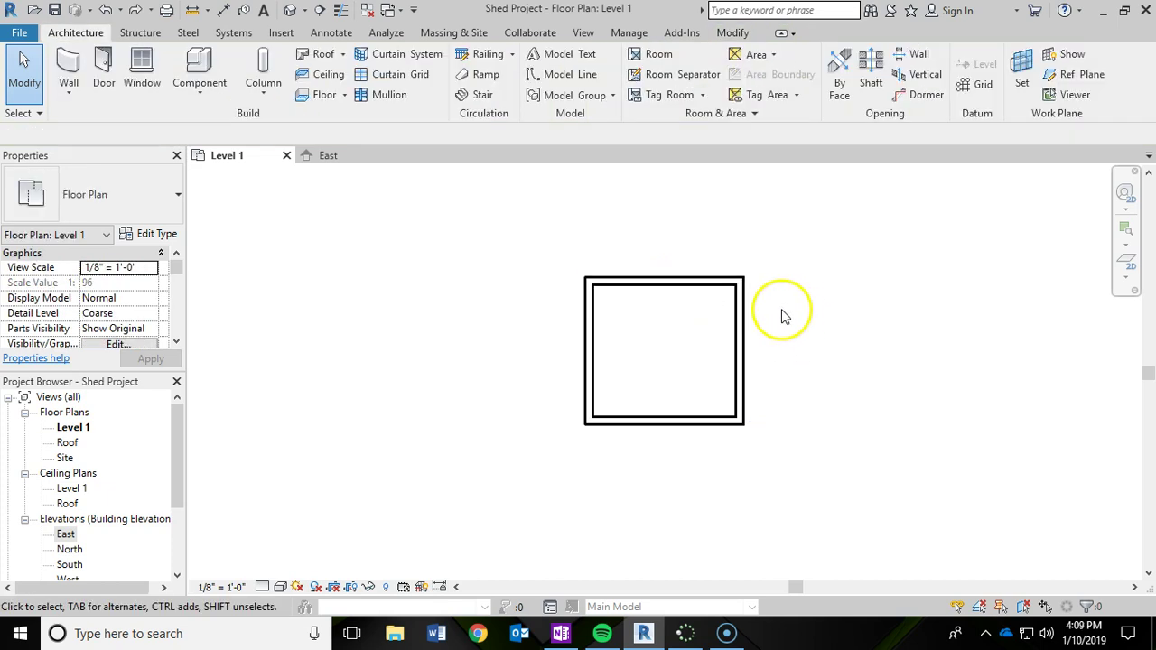
double_click(676, 290)
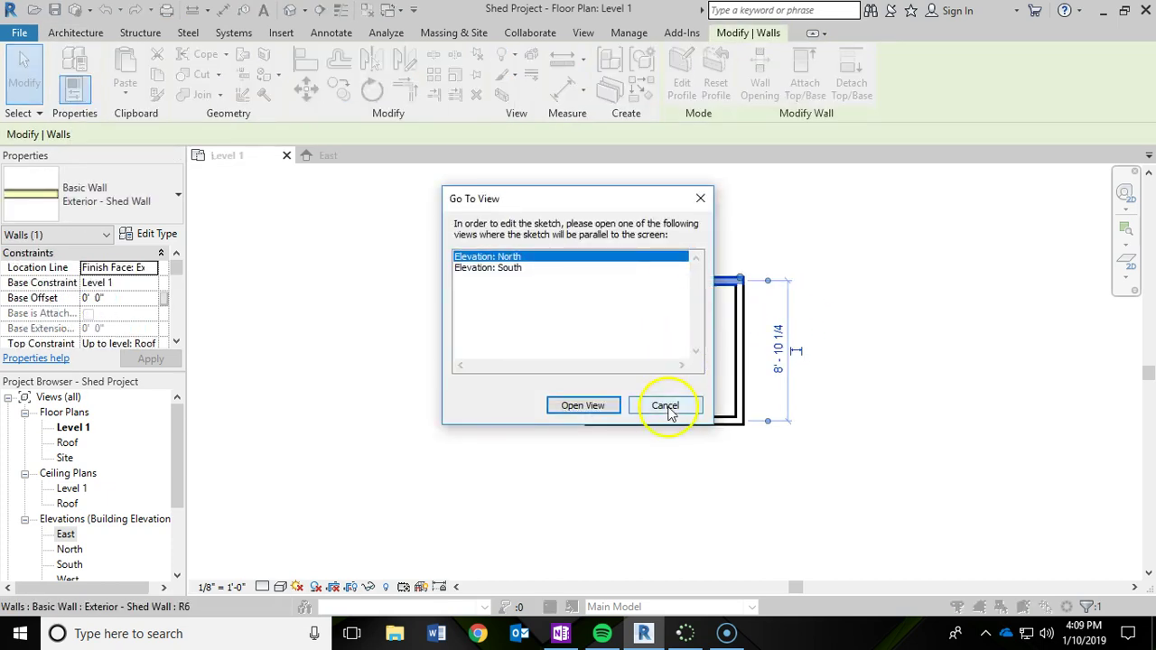
click(666, 405)
click(713, 356)
Examine the north, east, south and west shed walls individually to check that the orientation of each exterior face points outward
click(691, 289)
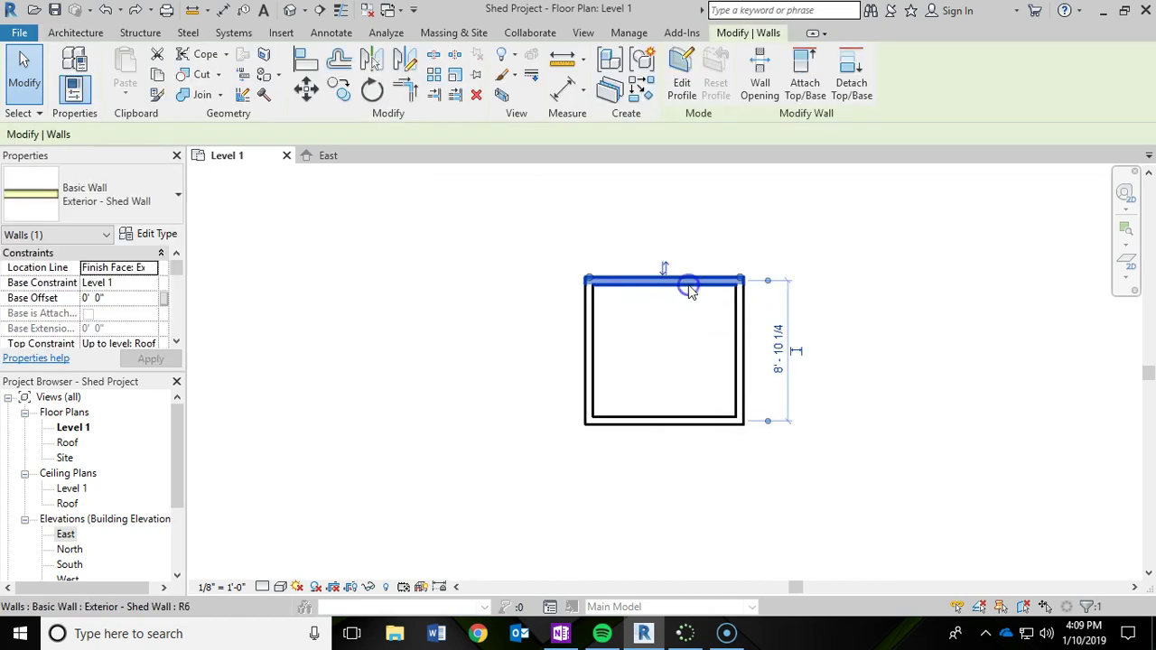
click(754, 335)
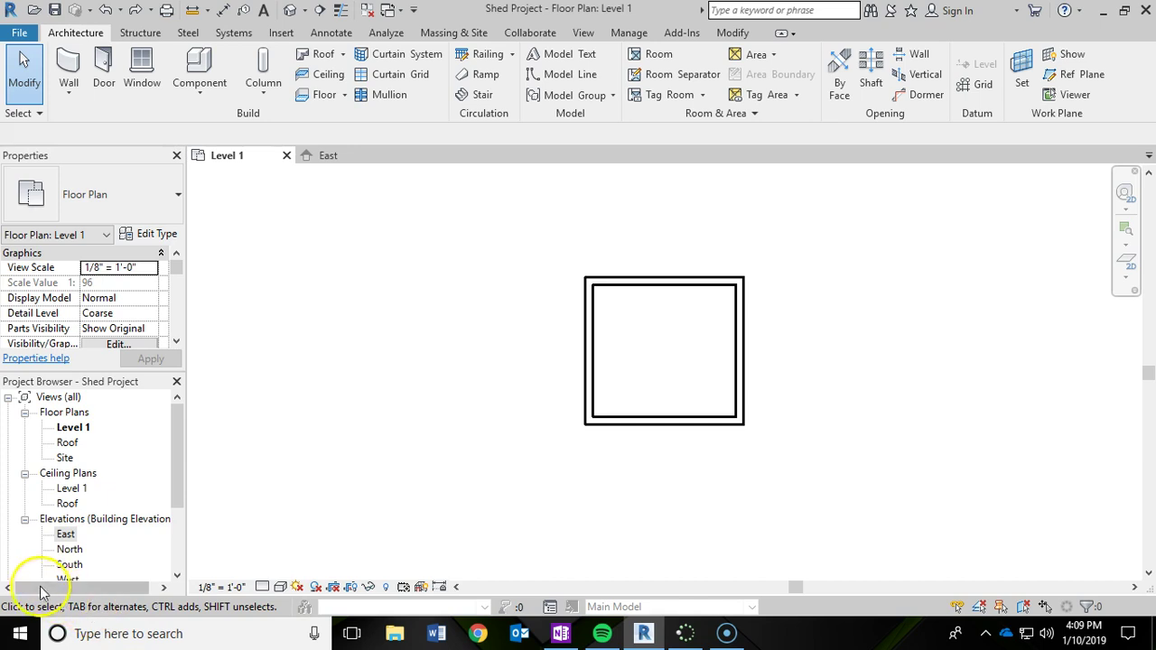
click(740, 397)
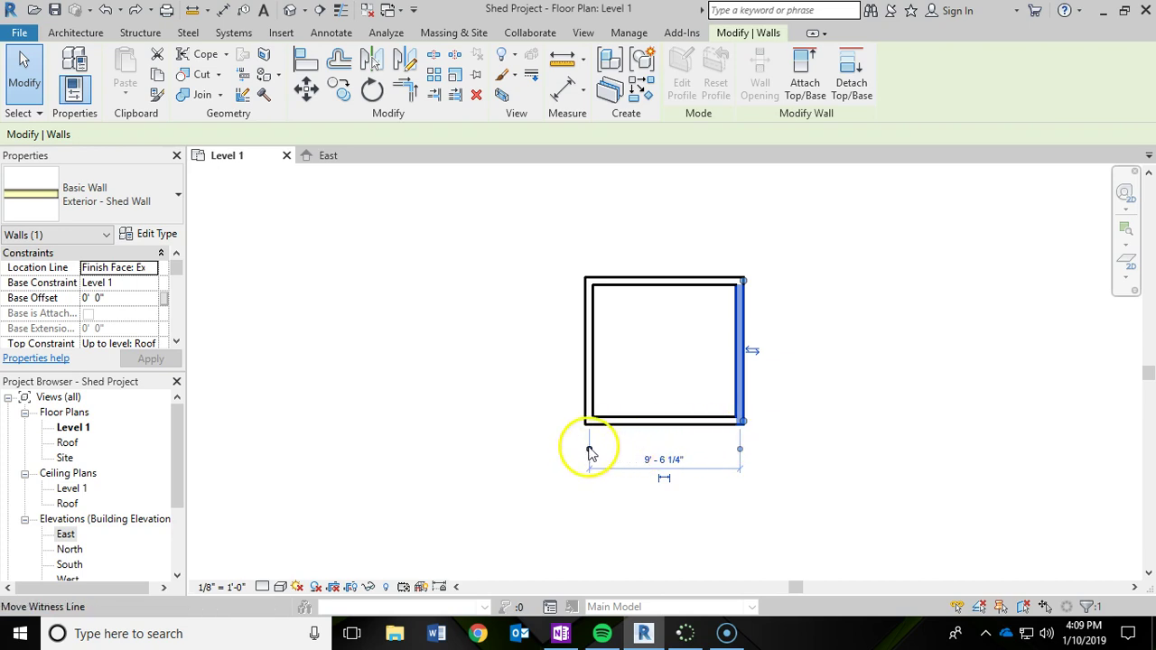
click(590, 395)
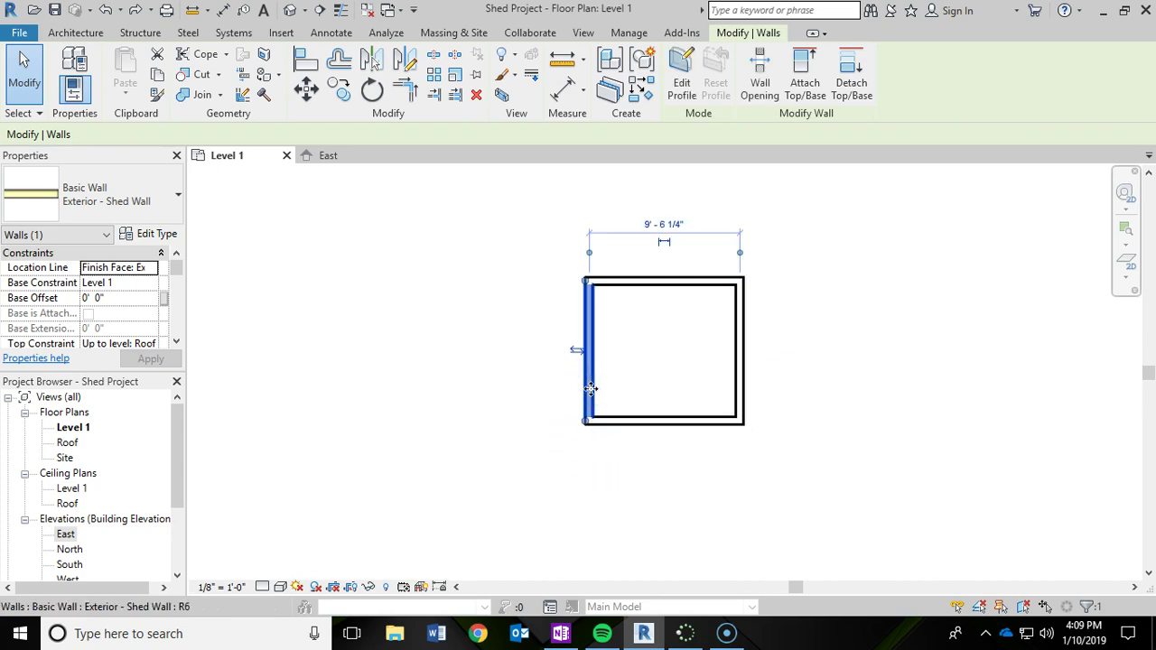
click(625, 286)
click(738, 360)
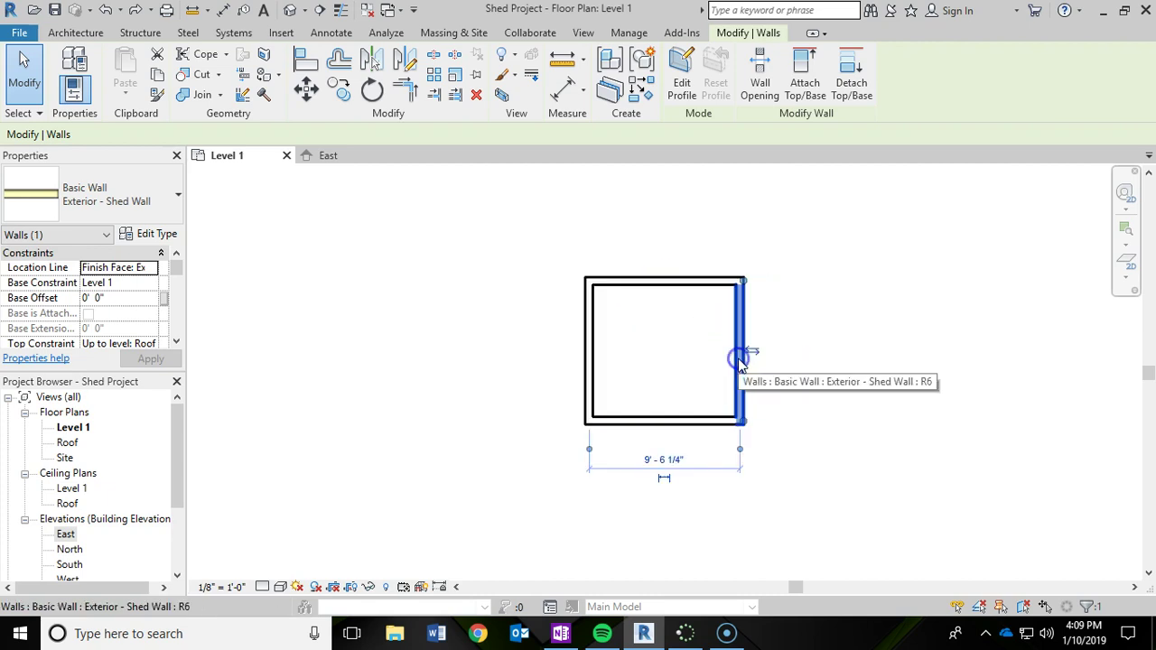
click(665, 420)
click(593, 376)
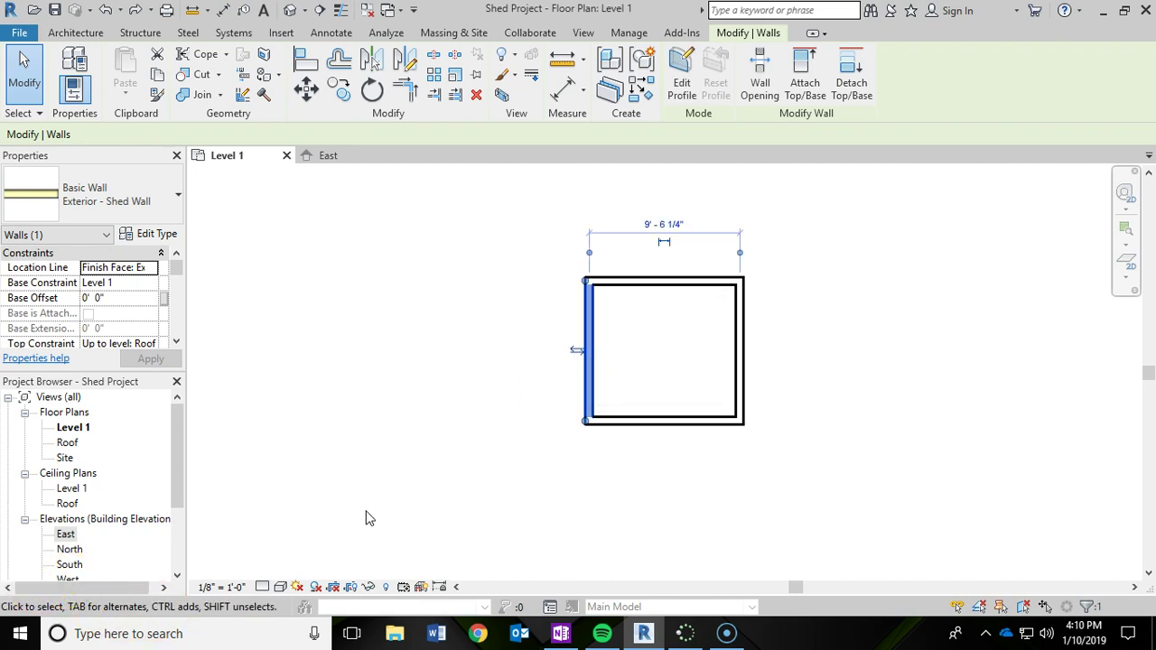
Clear the wall selection and save the shed project
click(429, 230)
click(56, 12)
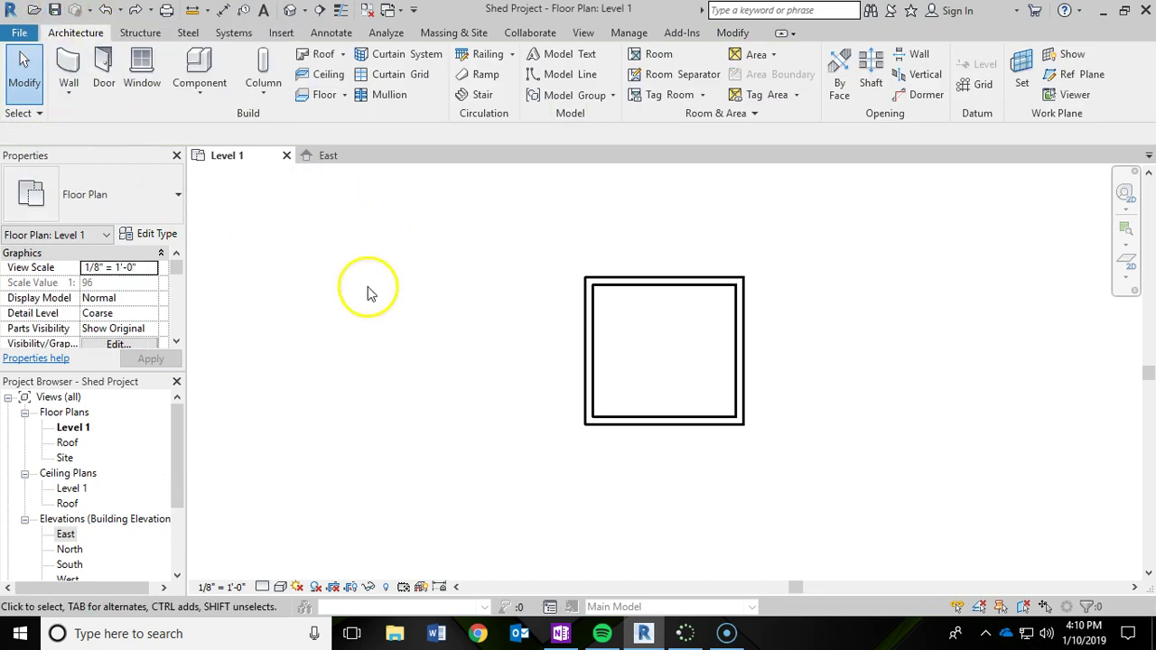